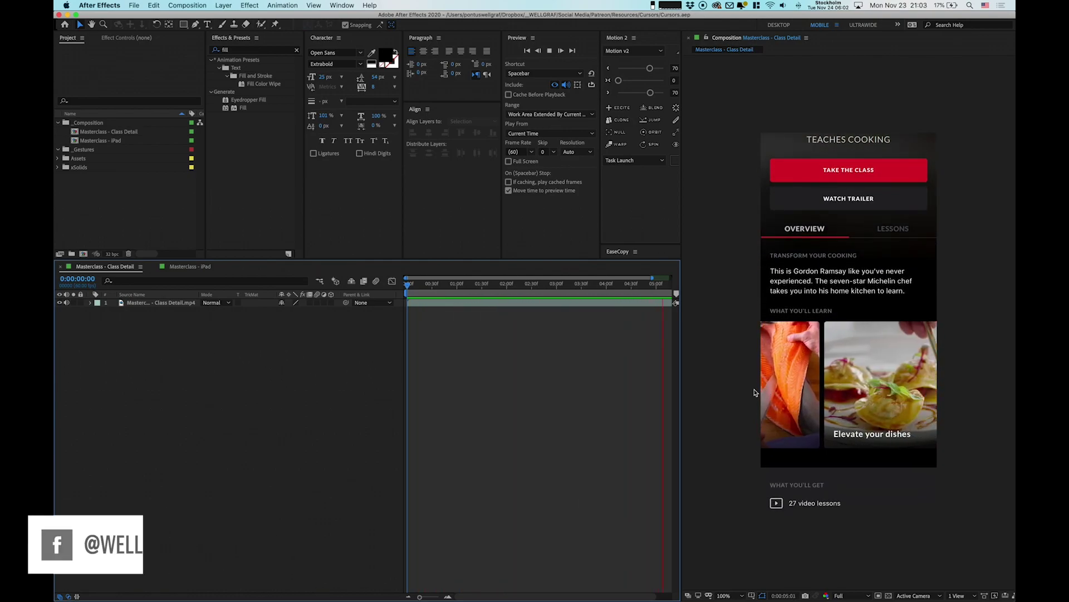
- Stop the Class Detail preview and play the Masterclass - iPad recording from the start
{"action": "key", "text": "space"}
{"action": "left_click", "coordinate": [190, 266]}
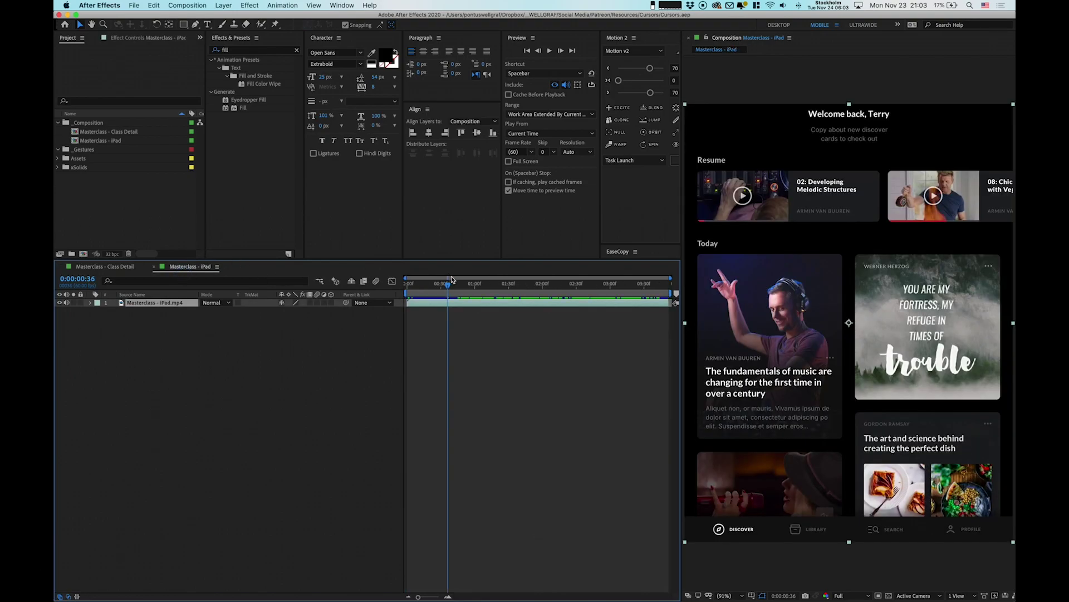
{"action": "key", "text": "space"}
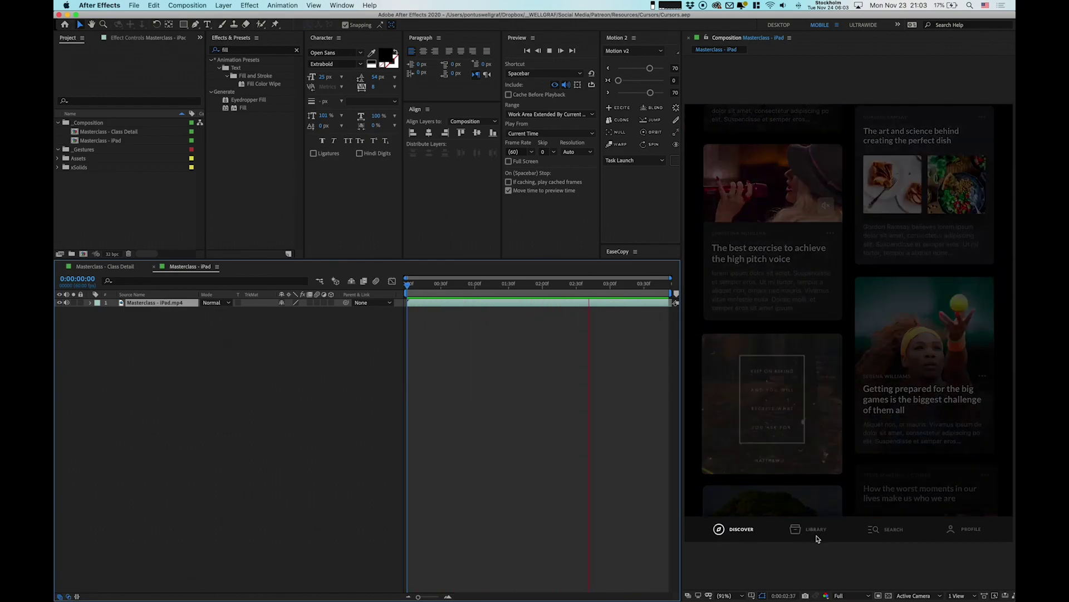
{"action": "key", "text": "space"}
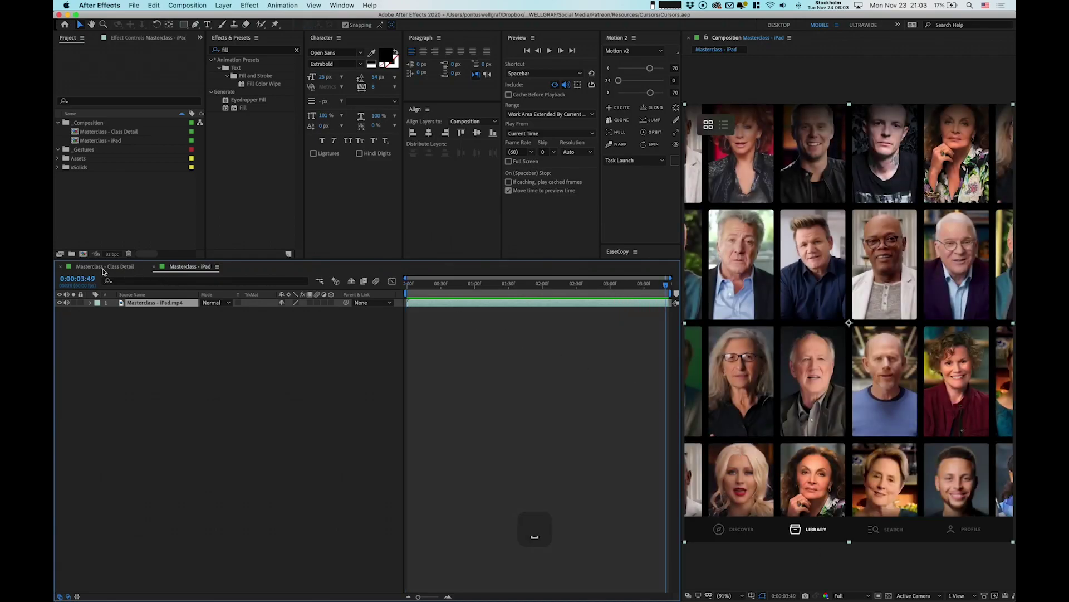
- Return to Masterclass - Class Detail and start a new 1920×1080, 60 fps composition
{"action": "left_click", "coordinate": [103, 267]}
{"action": "left_click", "coordinate": [202, 5]}
{"action": "left_click", "coordinate": [208, 16]}
- Create a 200 wide, 600 high composition named Vertical Swipe
{"action": "left_click", "coordinate": [117, 122]}
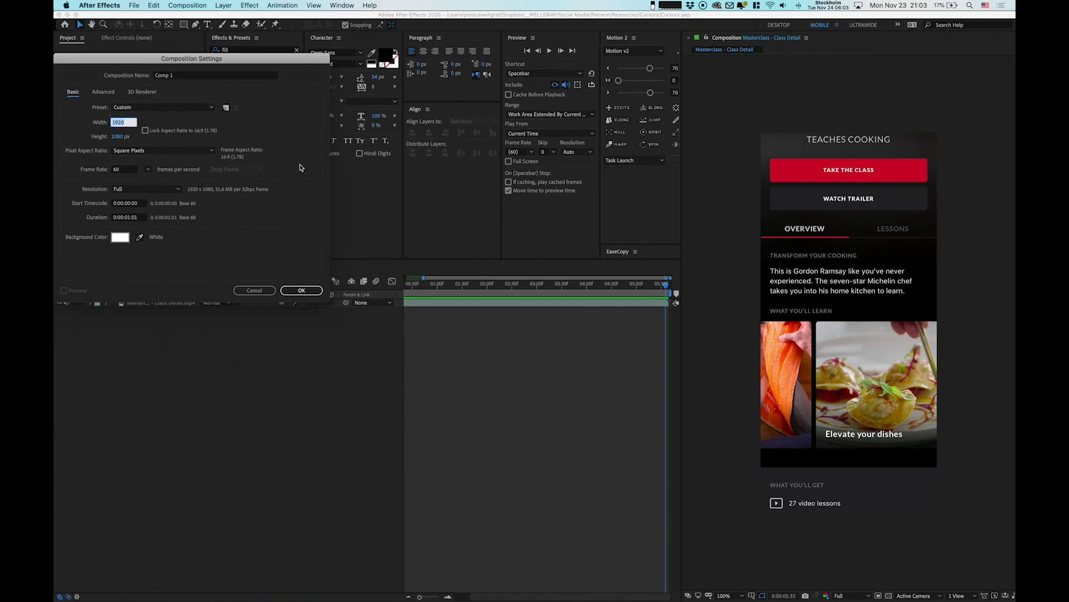
{"action": "type", "text": "200"}
{"action": "key", "text": "Tab"}
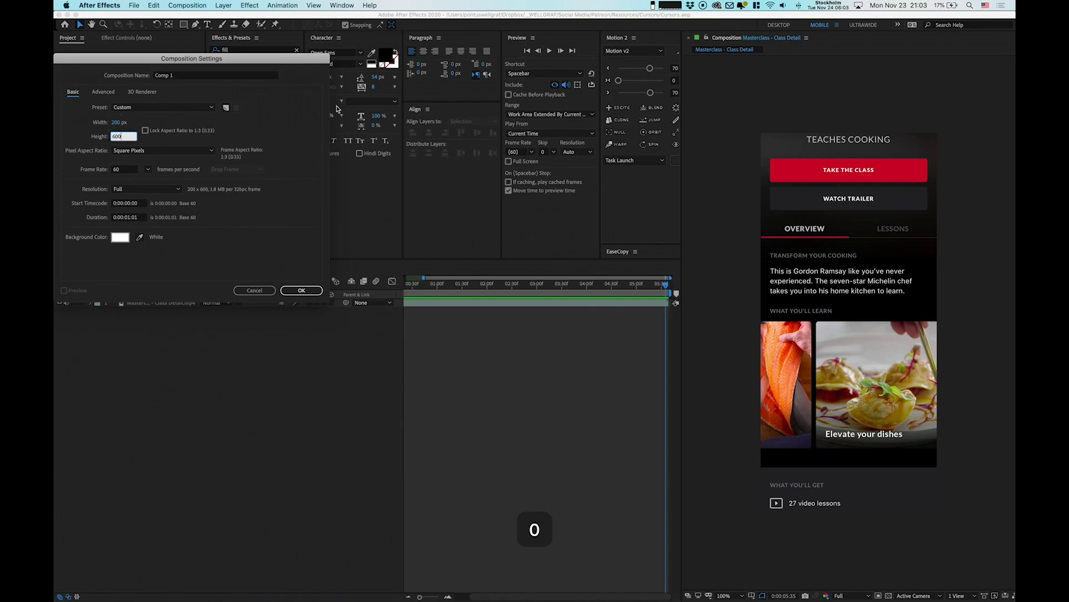
{"action": "left_click", "coordinate": [180, 78]}
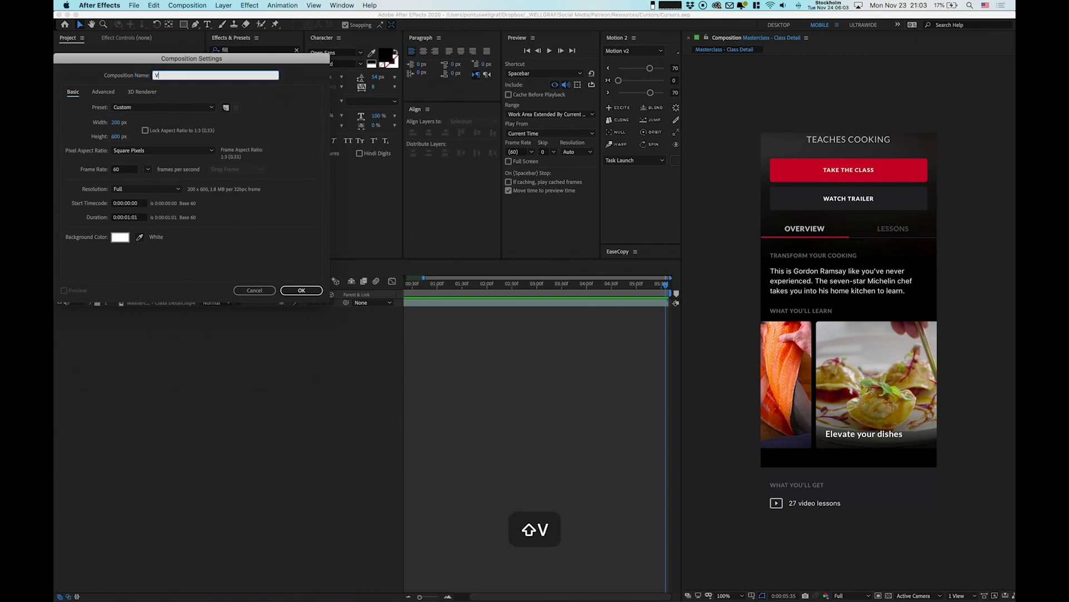
{"action": "type", "text": "Vertical Swipe"}
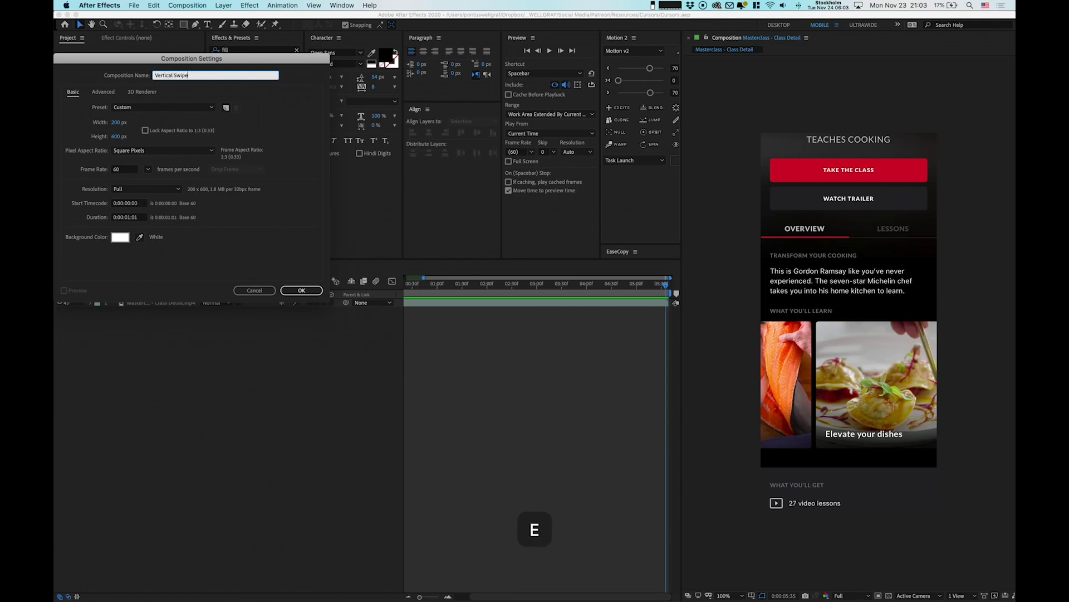
{"action": "key", "text": "Return"}
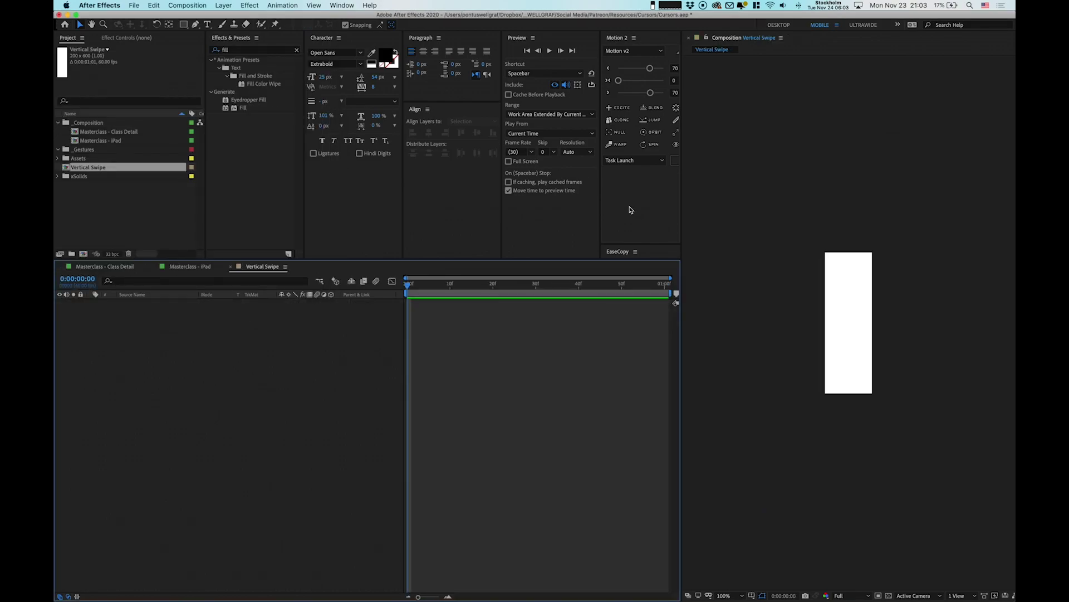
- Draw a Shift-constrained circle with the Ellipse tool and set its Fill to None
{"action": "left_click", "coordinate": [763, 157]}
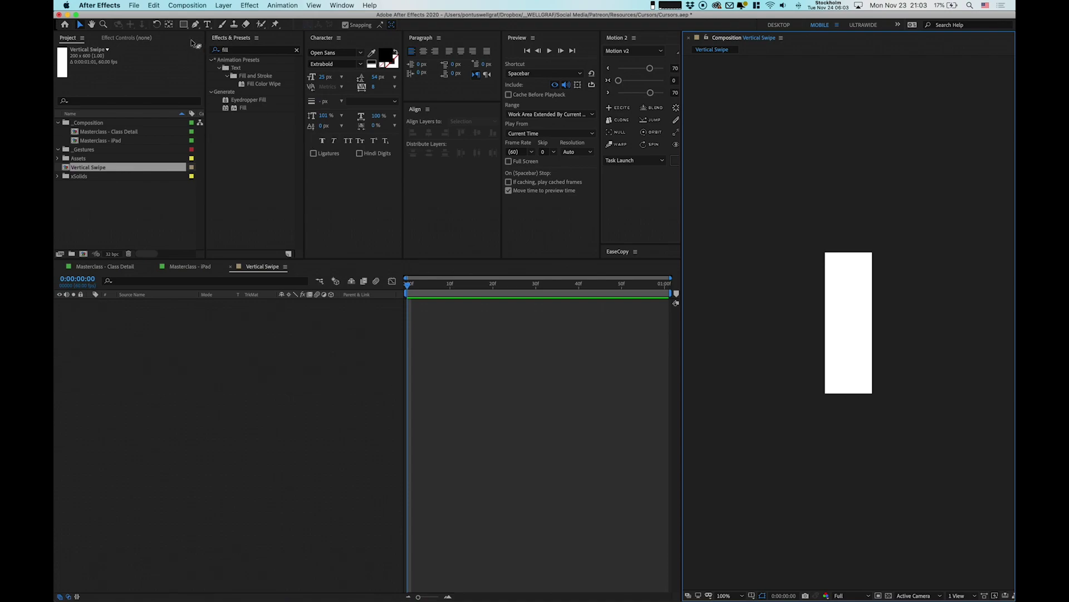
{"action": "left_click_drag", "start_coordinate": [183, 24], "coordinate": [228, 49]}
{"action": "left_click_drag", "start_coordinate": [833, 290], "coordinate": [862, 318]}
{"action": "key", "text": "shift"}
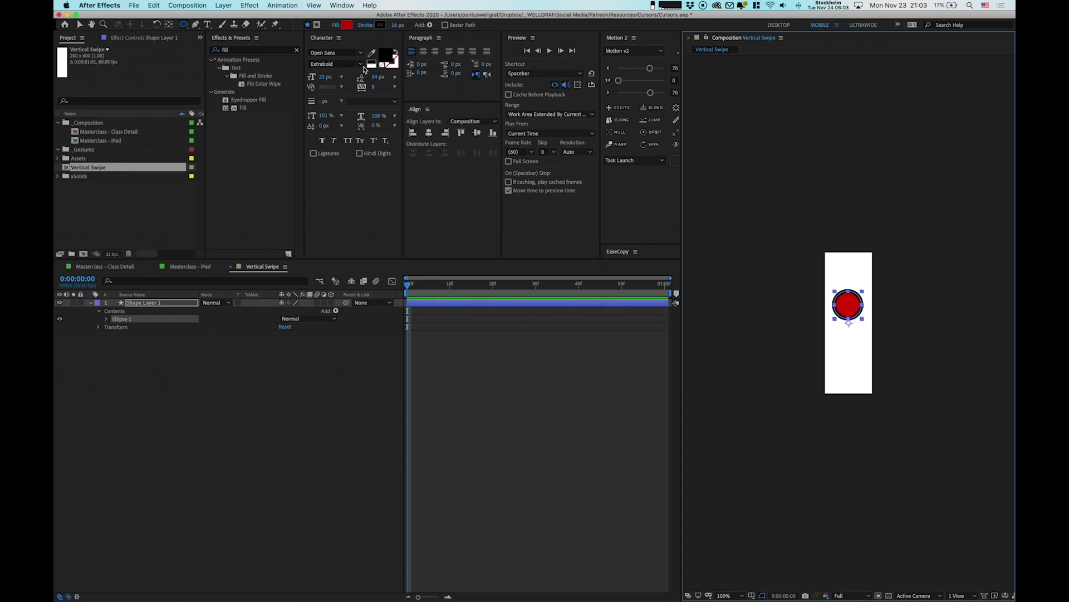
{"action": "key", "text": "v"}
{"action": "left_click", "coordinate": [411, 25]}
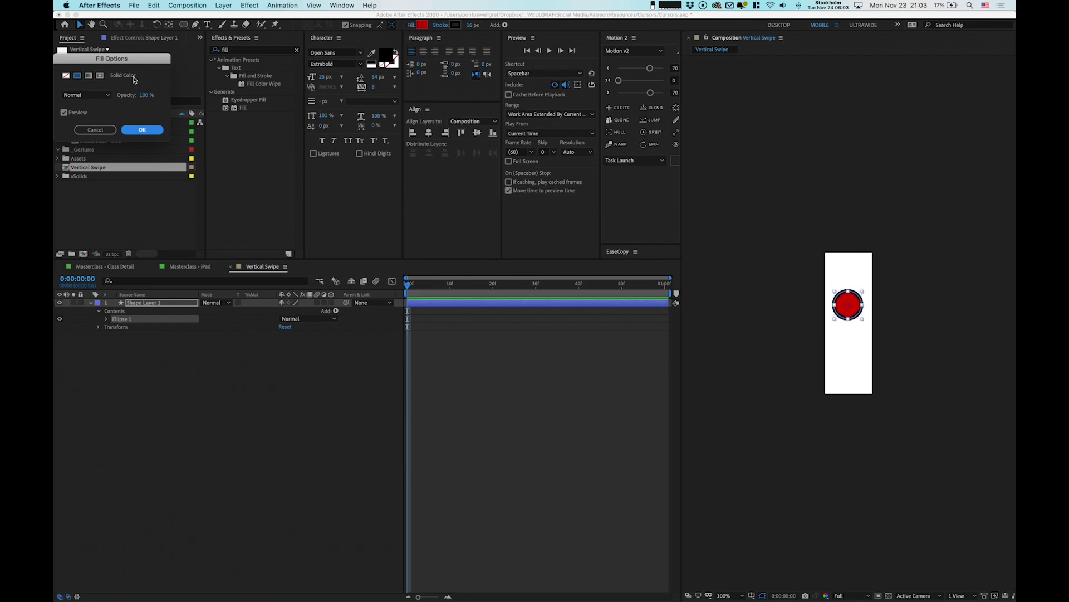
{"action": "left_click", "coordinate": [66, 77]}
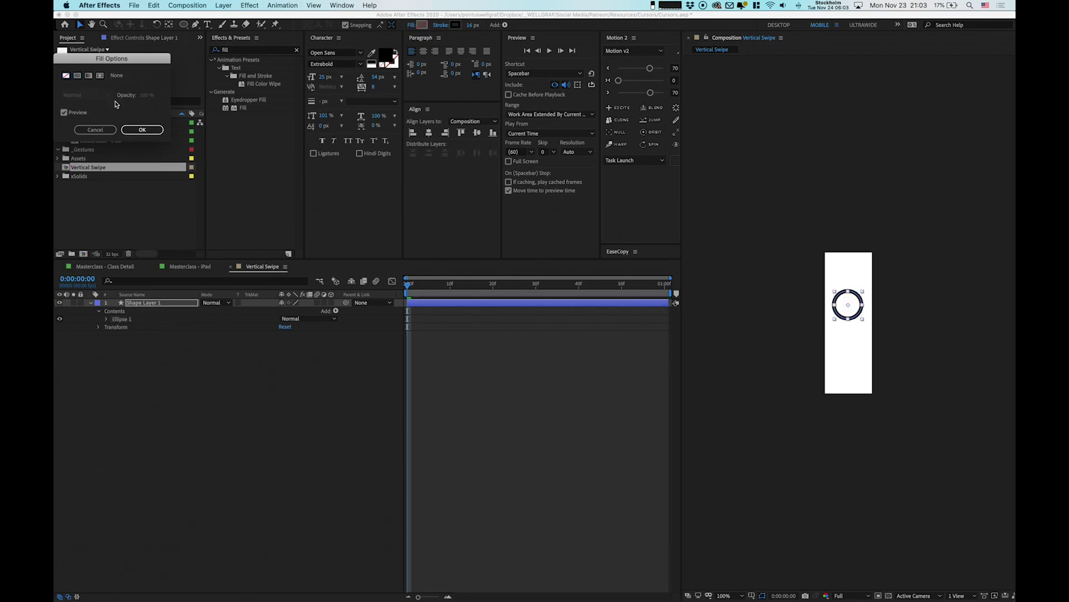
{"action": "left_click", "coordinate": [143, 130]}
- Rename the shape layer to Circle and move it up near the top of the frame
{"action": "left_click", "coordinate": [163, 305]}
{"action": "key", "text": "Return"}
{"action": "type", "text": "Circle"}
{"action": "key", "text": "Return"}
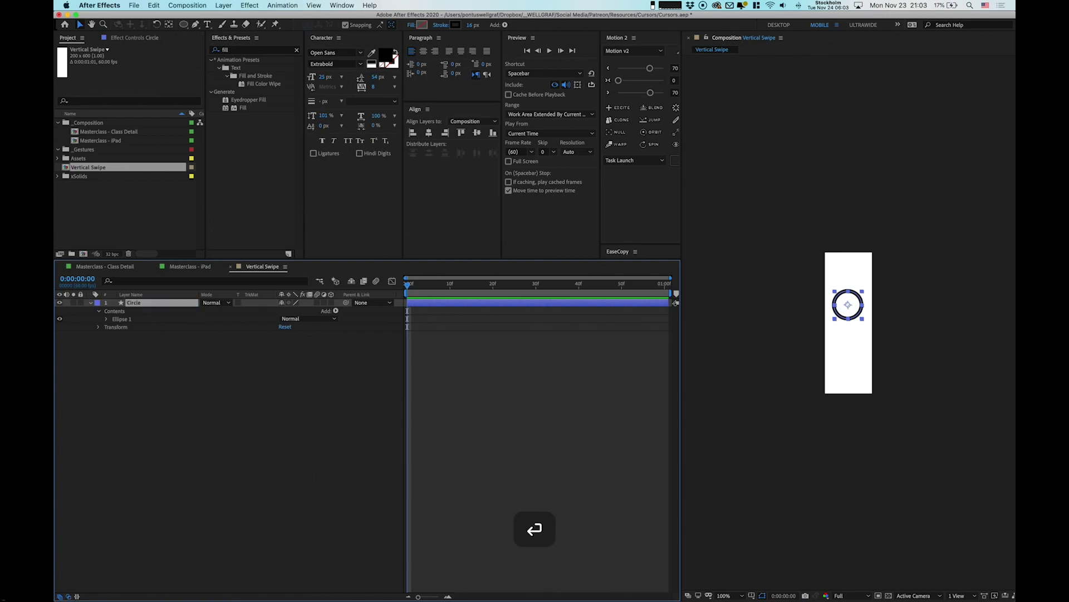
{"action": "key", "text": "v"}
{"action": "left_click_drag", "start_coordinate": [851, 309], "coordinate": [850, 283]}
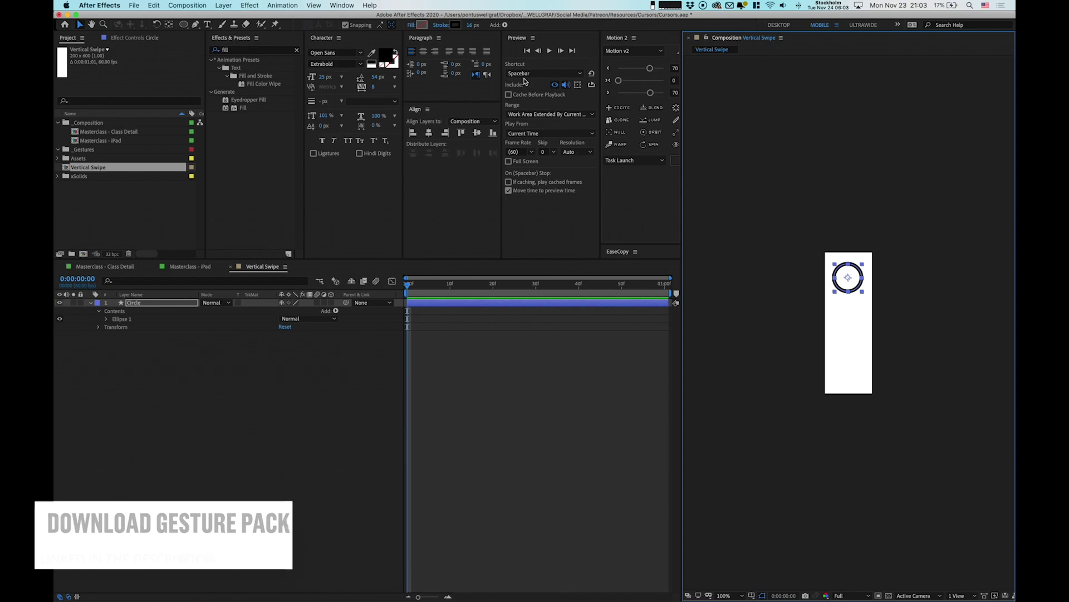
- Centre the circle horizontally in the comp using Align
{"action": "left_click", "coordinate": [429, 133]}
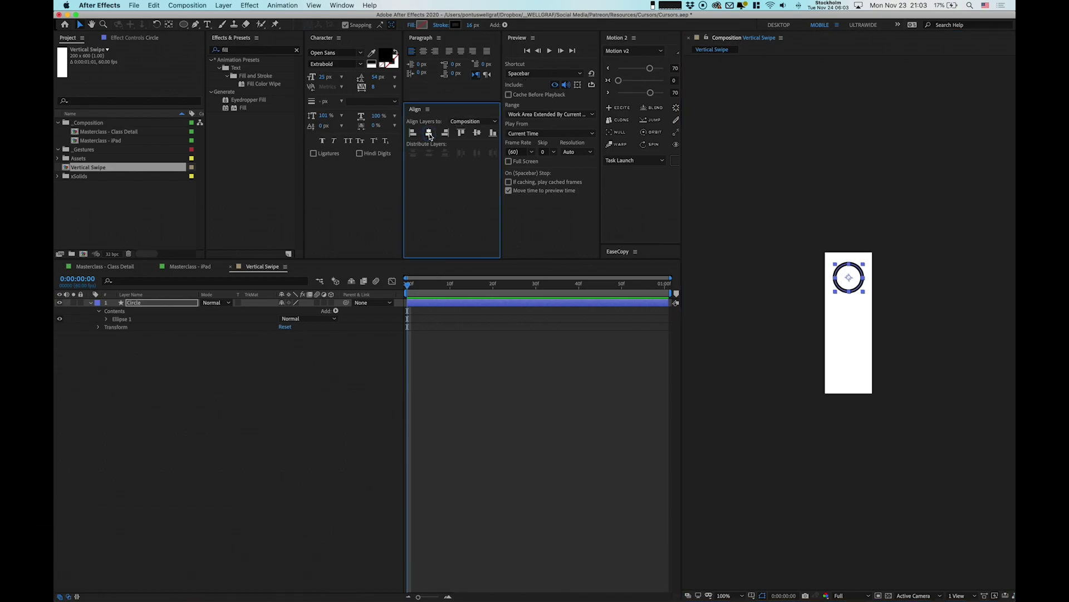
{"action": "scroll", "coordinate": [897, 331], "scroll_direction": "up", "scroll_amount": 2}
{"action": "key", "text": "space"}
{"action": "left_click_drag", "start_coordinate": [898, 318], "coordinate": [872, 287]}
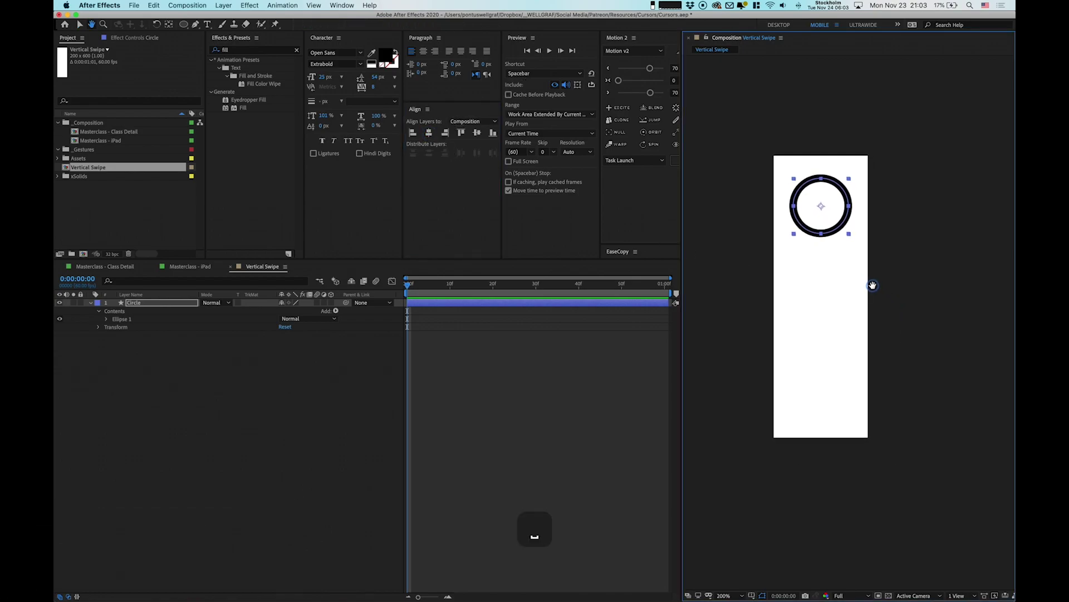
- Set starting keyframes for the Circle's Position, Scale and Stroke Width
{"action": "left_click", "coordinate": [141, 303]}
{"action": "key", "text": "p"}
{"action": "left_click", "coordinate": [115, 311]}
{"action": "key", "text": "s"}
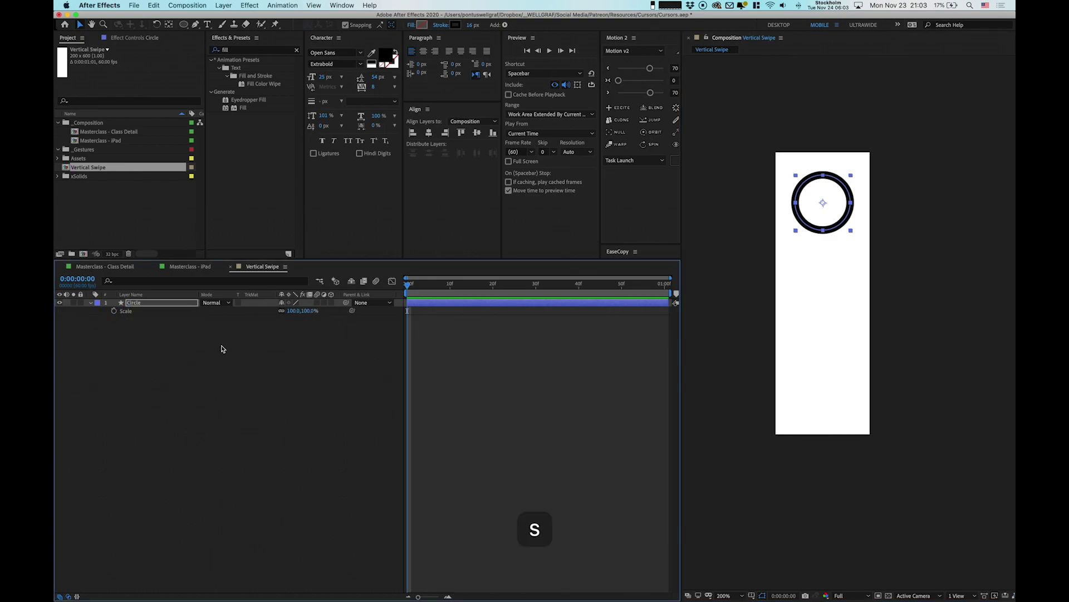
{"action": "left_click", "coordinate": [114, 311]}
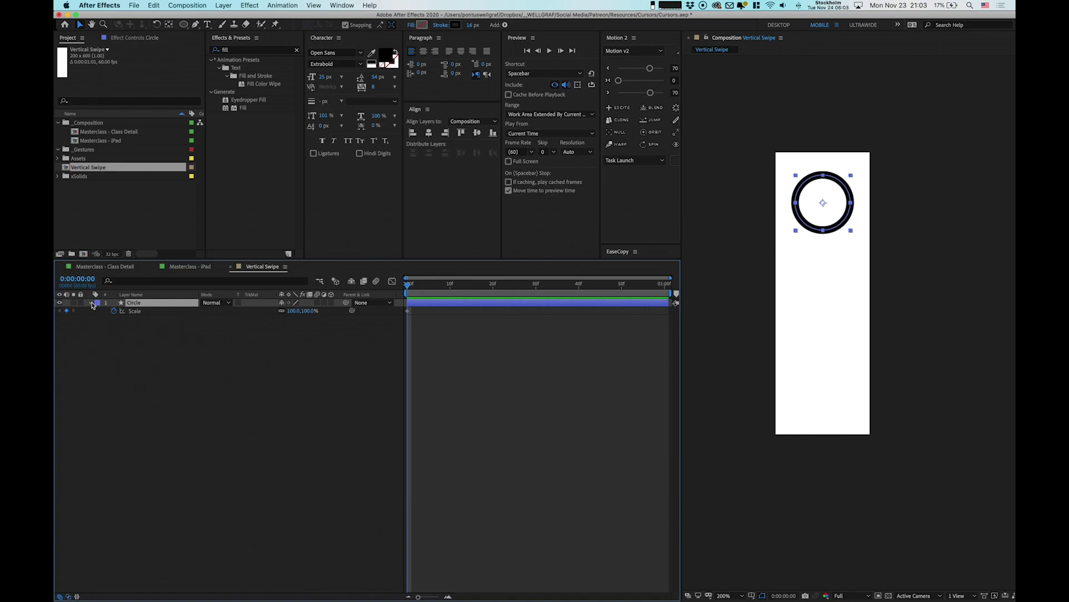
{"action": "left_click", "coordinate": [92, 303]}
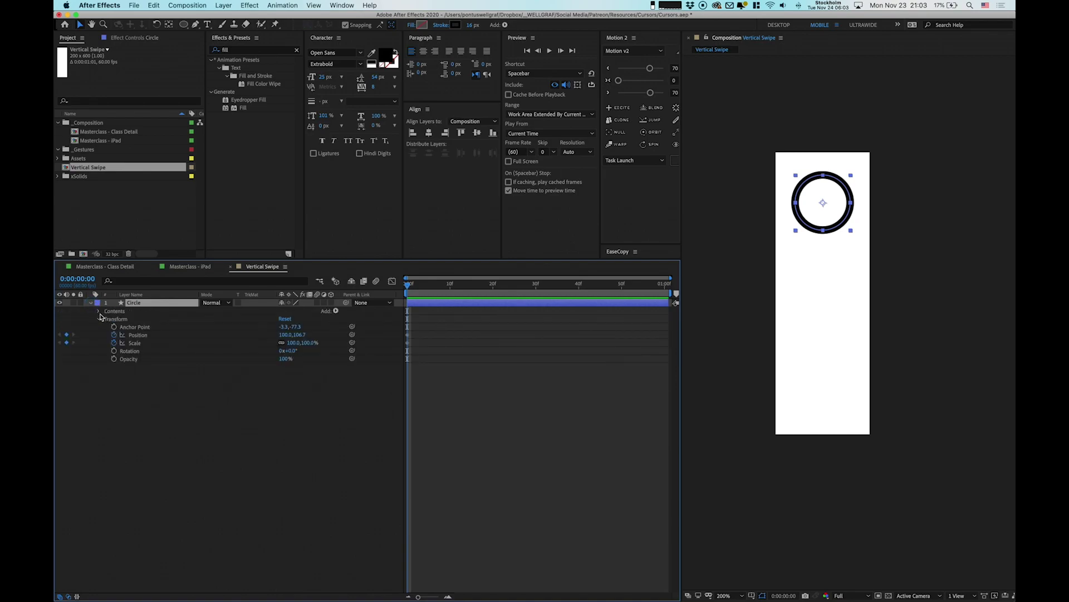
{"action": "left_click", "coordinate": [98, 311]}
{"action": "left_click", "coordinate": [106, 319]}
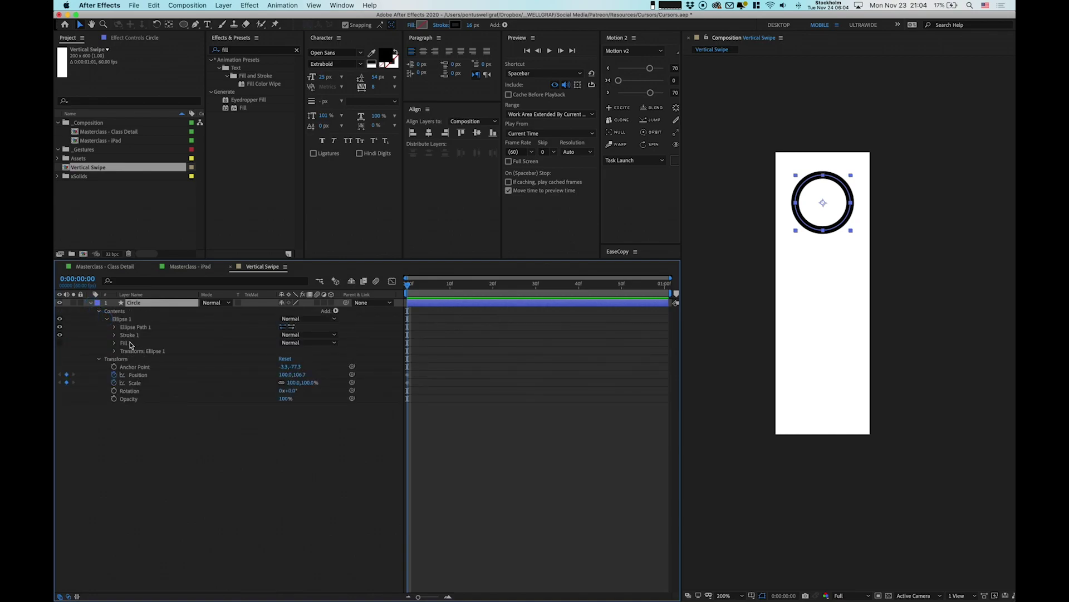
{"action": "left_click", "coordinate": [114, 336]}
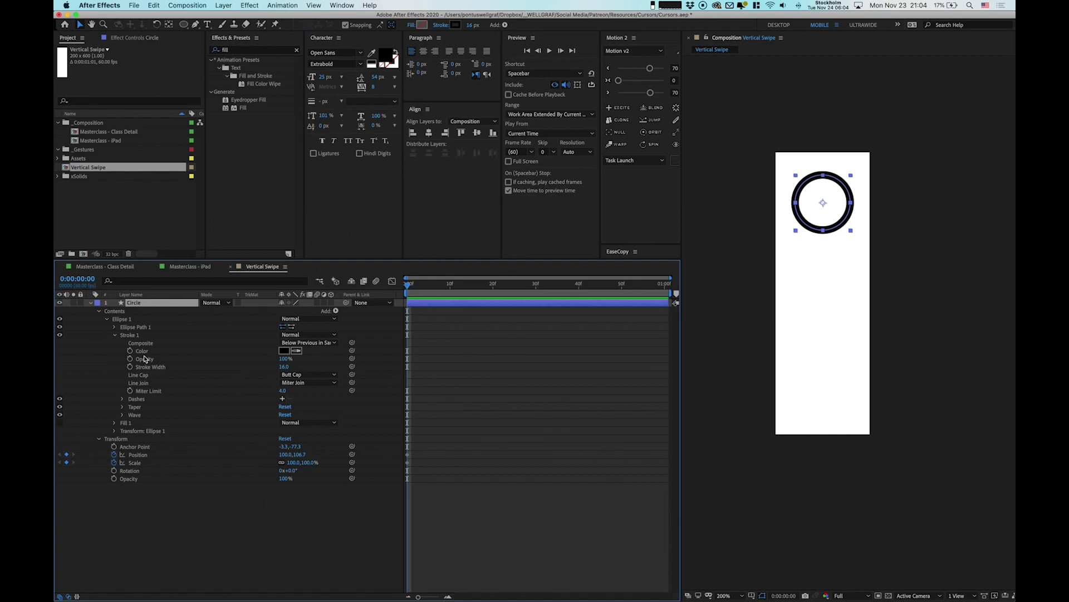
{"action": "left_click", "coordinate": [130, 367]}
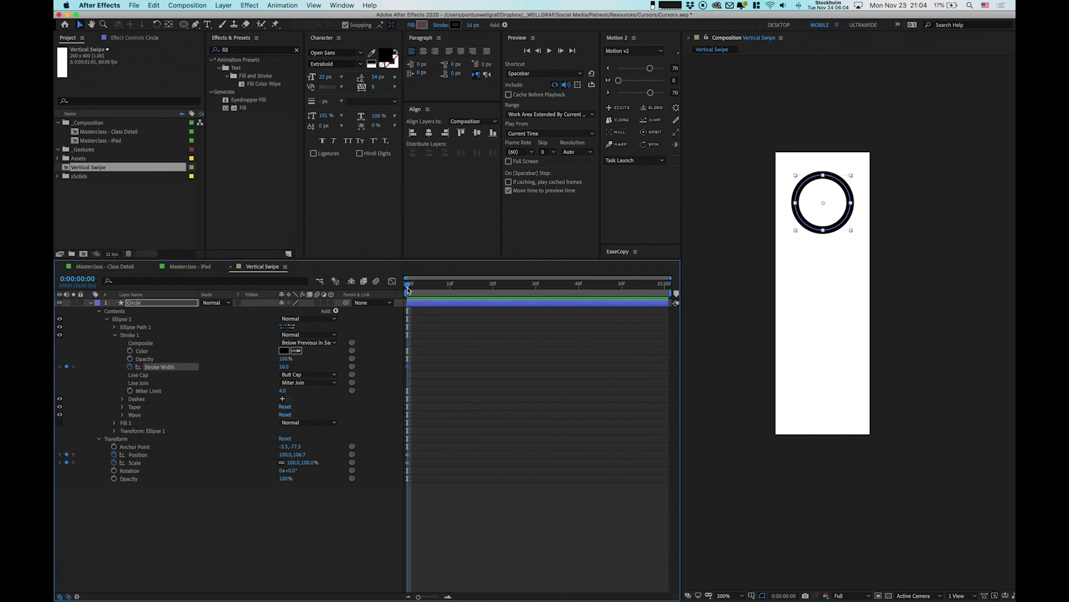
- Add second keyframes, moving Position's to the last frame and Stroke Width and Scale to frame 15
{"action": "left_click_drag", "start_coordinate": [408, 289], "coordinate": [537, 332]}
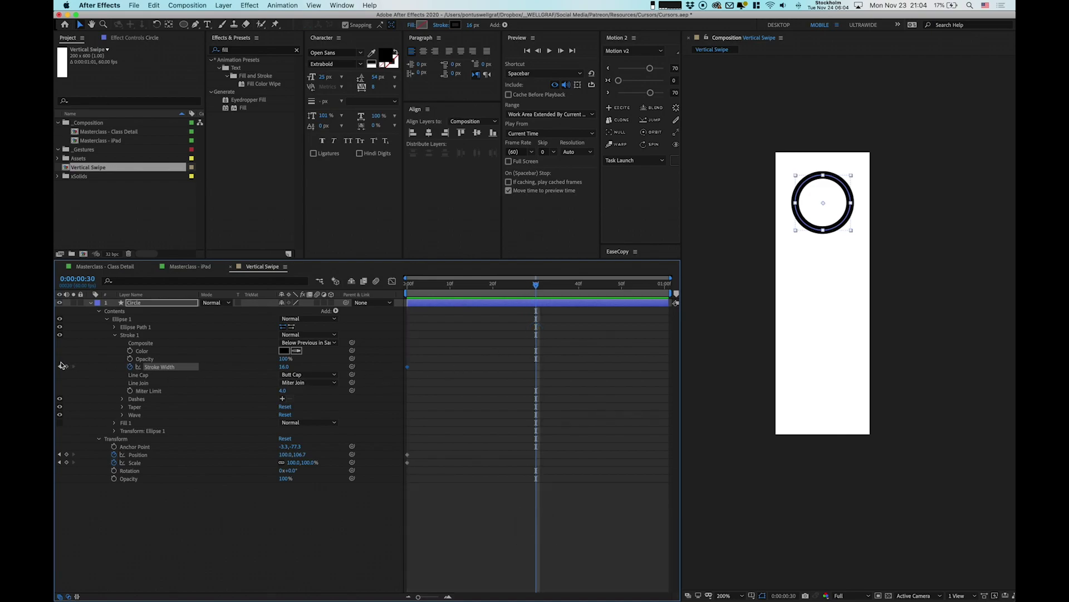
{"action": "left_click", "coordinate": [66, 454]}
{"action": "left_click", "coordinate": [66, 462]}
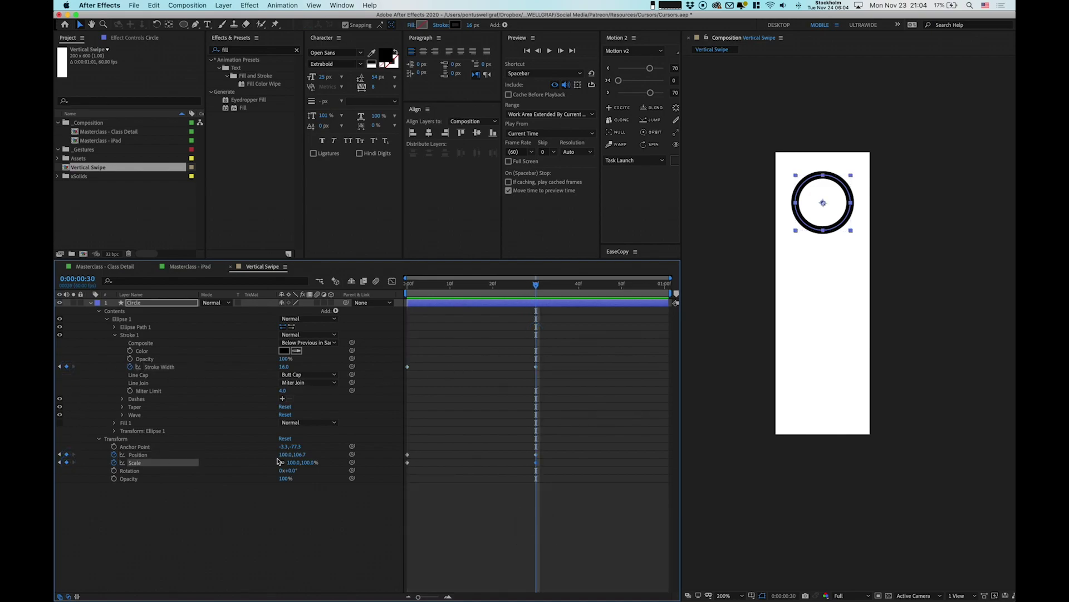
{"action": "key", "text": "u"}
{"action": "key", "text": "space"}
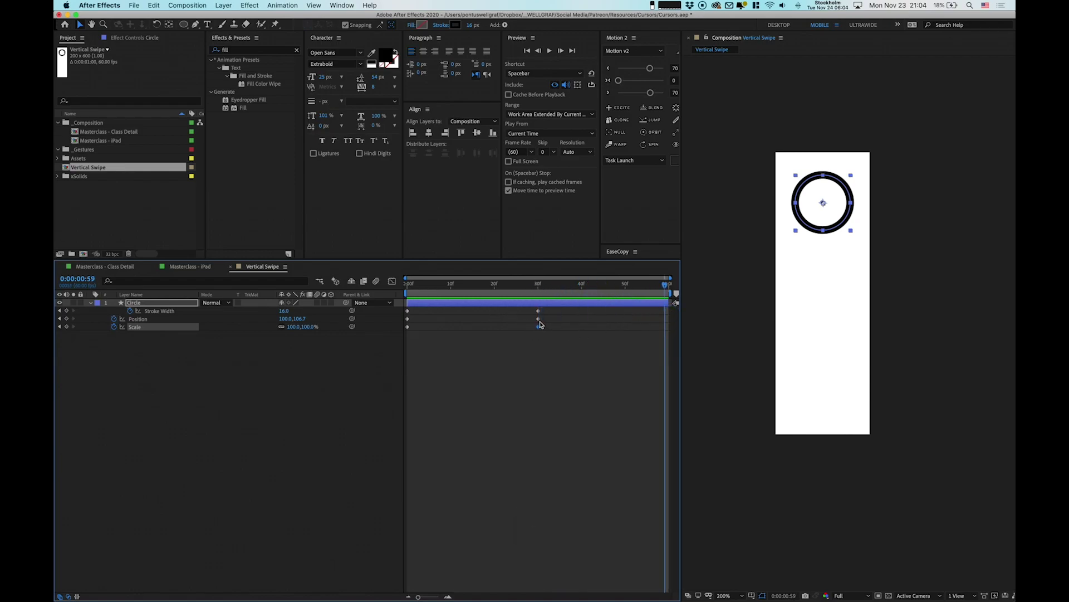
{"action": "left_click_drag", "start_coordinate": [539, 319], "coordinate": [670, 338]}
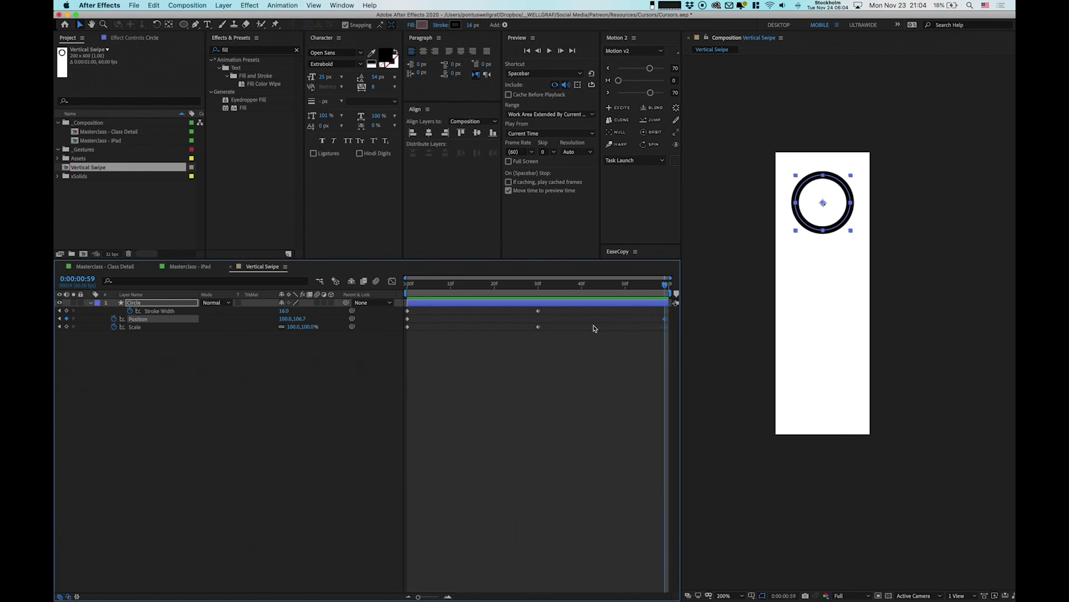
{"action": "left_click_drag", "start_coordinate": [538, 312], "coordinate": [469, 319]}
{"action": "left_click_drag", "start_coordinate": [540, 327], "coordinate": [475, 333]}
- Drag the circle down to 100,491.7 at the last frame, preview, and select both Position keyframes
{"action": "left_click_drag", "start_coordinate": [472, 287], "coordinate": [667, 337]}
{"action": "left_click", "coordinate": [665, 319]}
{"action": "left_click_drag", "start_coordinate": [836, 224], "coordinate": [806, 392]}
{"action": "key", "text": "space"}
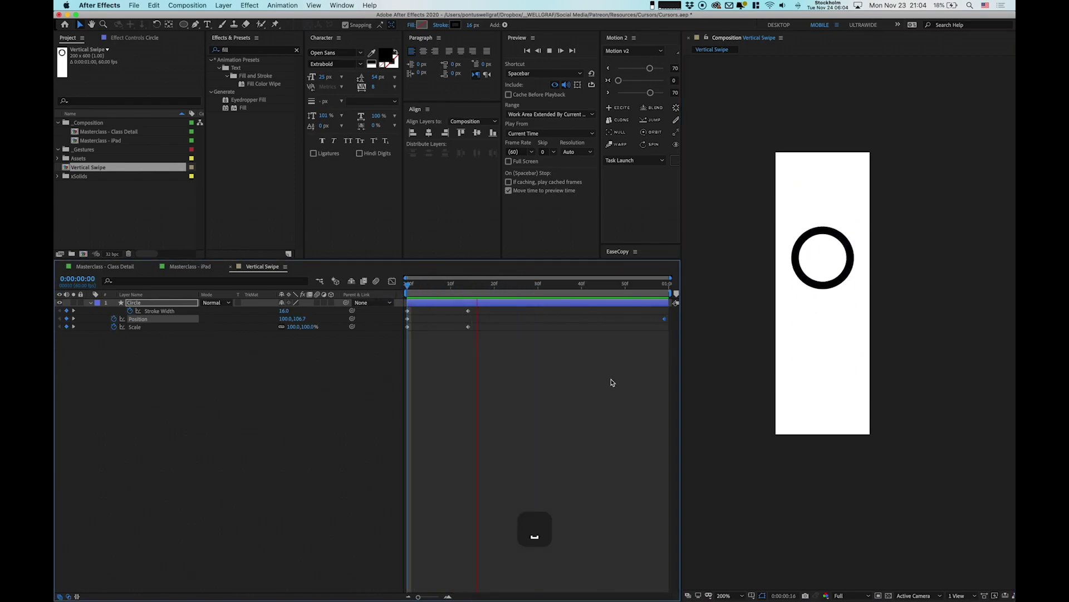
{"action": "key", "text": "space"}
{"action": "left_click", "coordinate": [407, 318]}
{"action": "left_click", "coordinate": [664, 322], "text": "shift"}
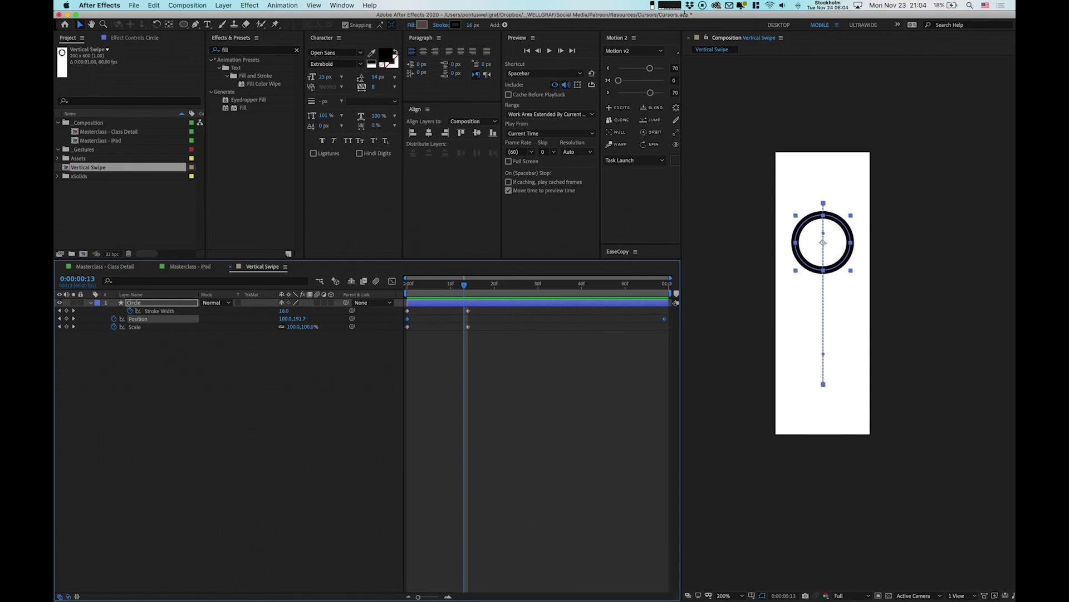
- Apply Motion 2 easing to the Position keyframes and test strengths during playback, ending at 70 and 70
{"action": "left_click_drag", "start_coordinate": [681, 54], "coordinate": [719, 54]}
{"action": "left_click", "coordinate": [609, 92]}
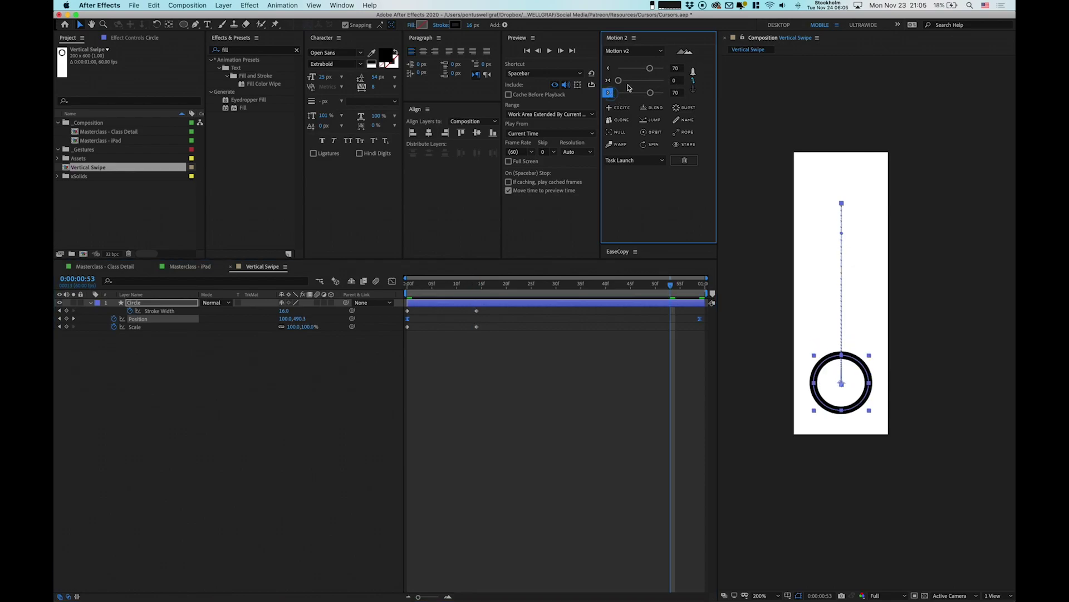
{"action": "left_click", "coordinate": [610, 70]}
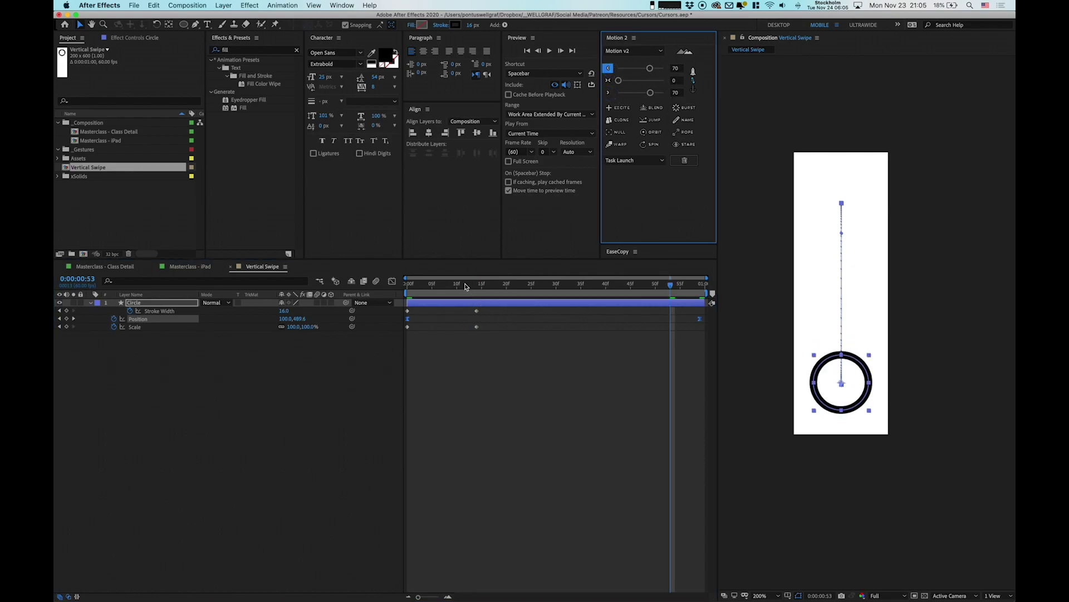
{"action": "key", "text": "space"}
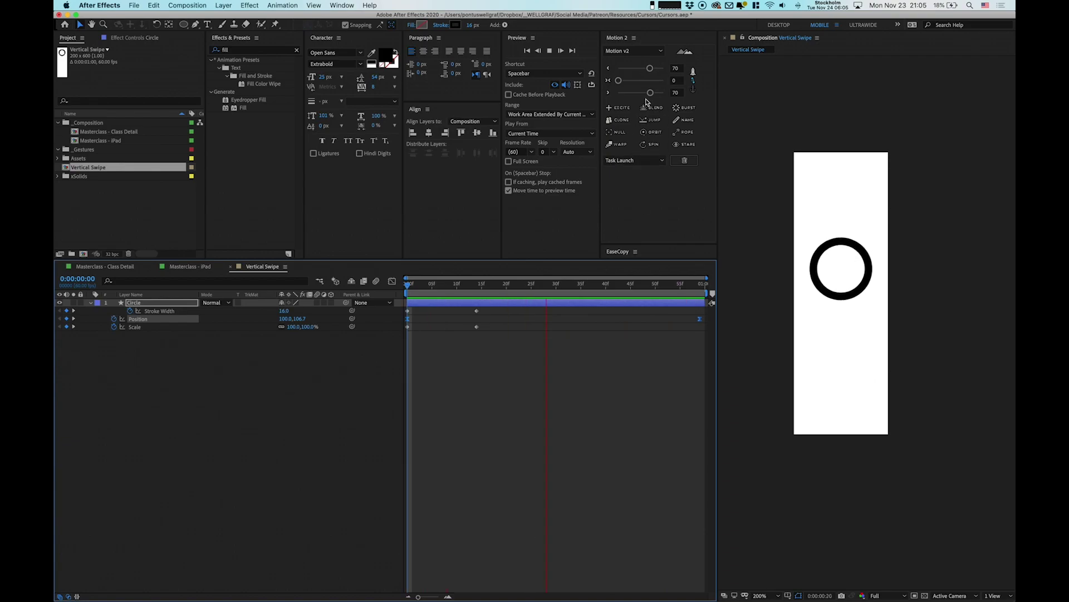
{"action": "left_click_drag", "start_coordinate": [650, 68], "coordinate": [661, 93]}
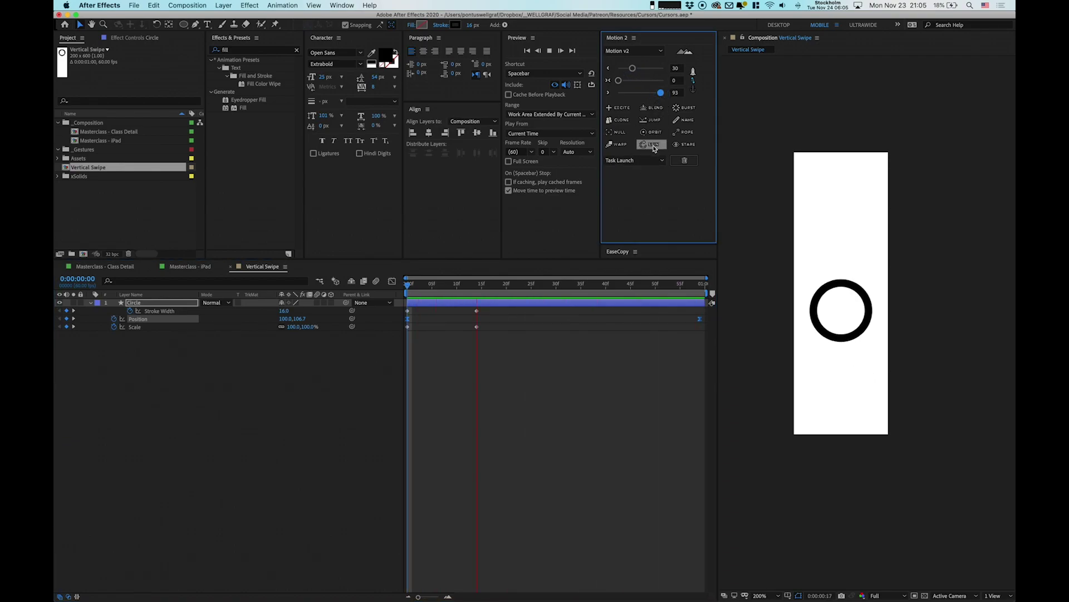
{"action": "mouse_move", "coordinate": [662, 93]}
{"action": "left_mouse_down"}
{"action": "mouse_move", "coordinate": [634, 93]}
{"action": "mouse_move", "coordinate": [662, 68]}
{"action": "mouse_move", "coordinate": [656, 93]}
{"action": "left_mouse_up"}
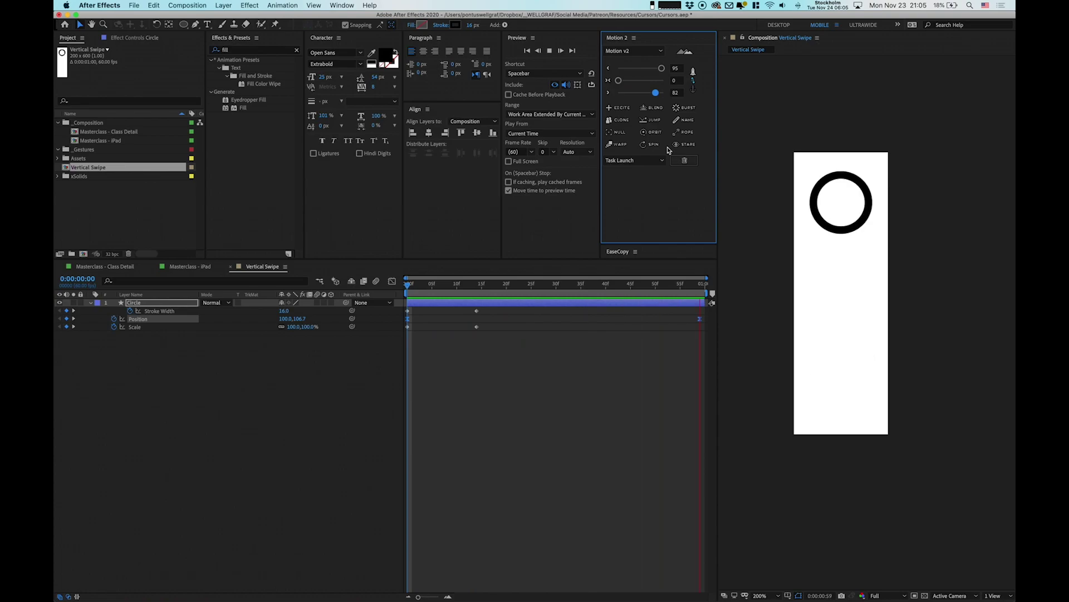
{"action": "left_click_drag", "start_coordinate": [662, 68], "coordinate": [649, 102]}
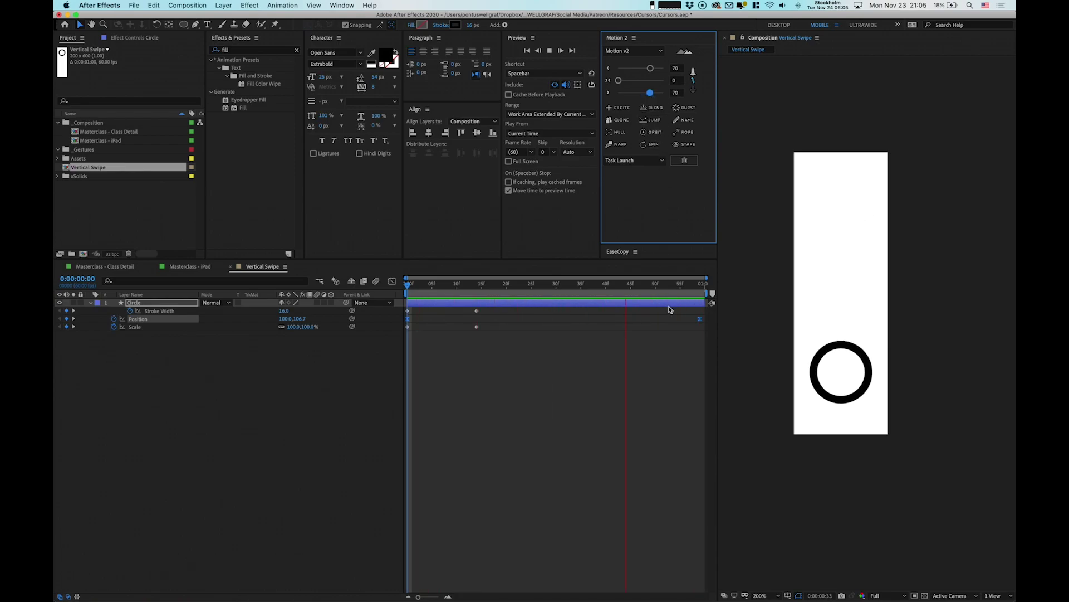
- Replay the animation, then thicken the circle's Stroke Width to 28 at the first frame
{"action": "key", "text": "space"}
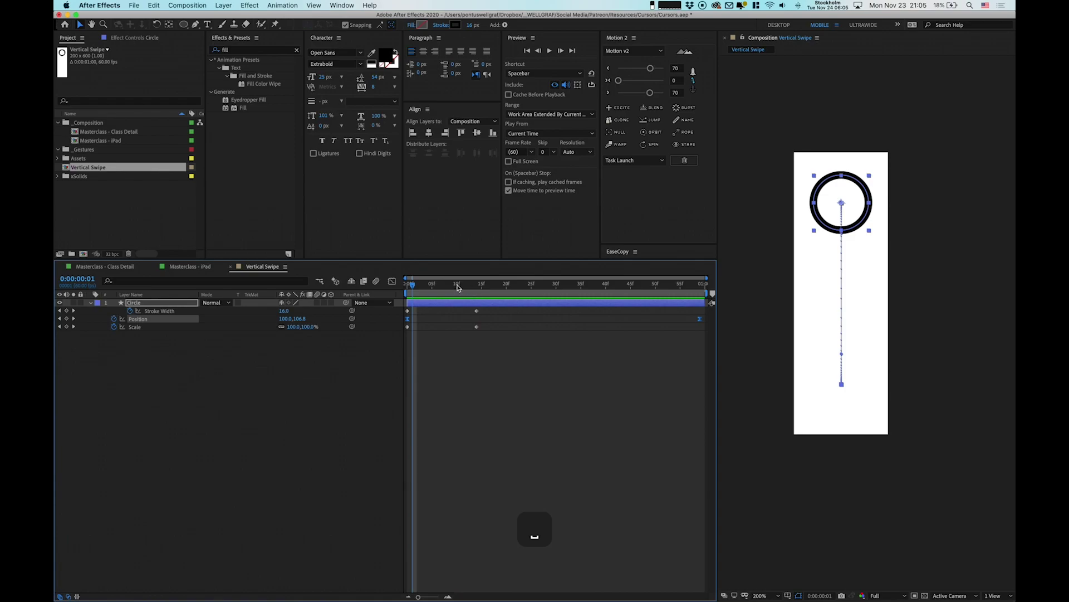
{"action": "key", "text": "space"}
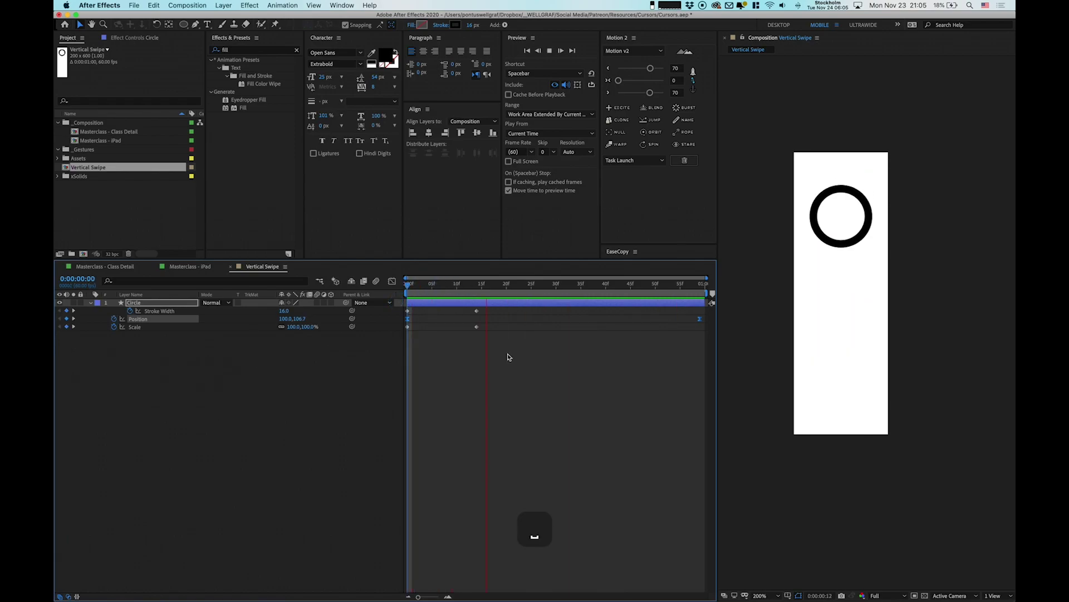
{"action": "key", "text": "space"}
{"action": "key", "text": "shift+Home"}
{"action": "left_click", "coordinate": [409, 312]}
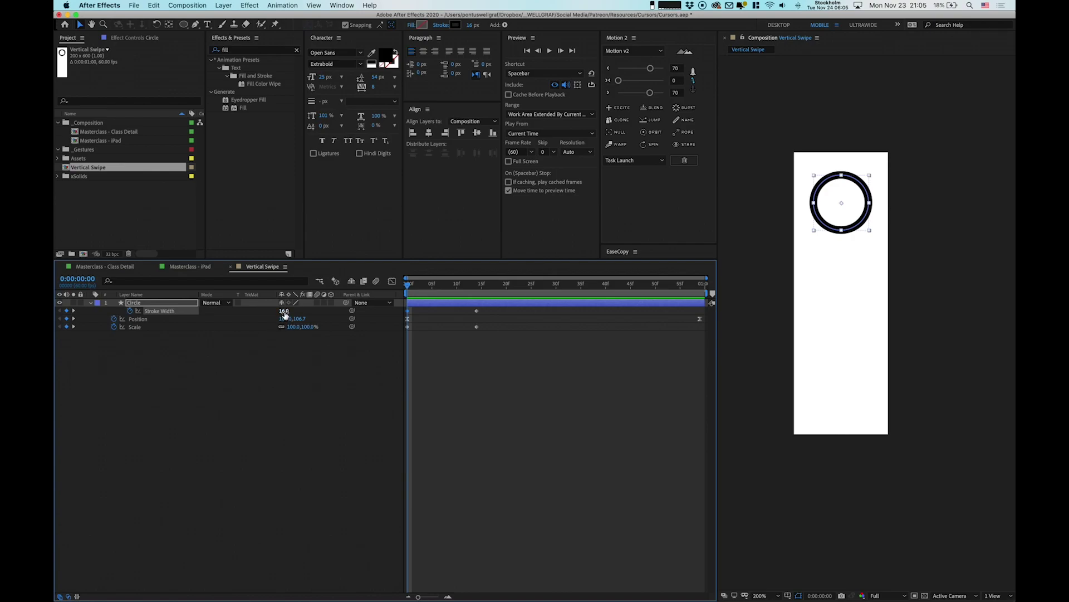
{"action": "left_click_drag", "start_coordinate": [284, 315], "coordinate": [291, 312]}
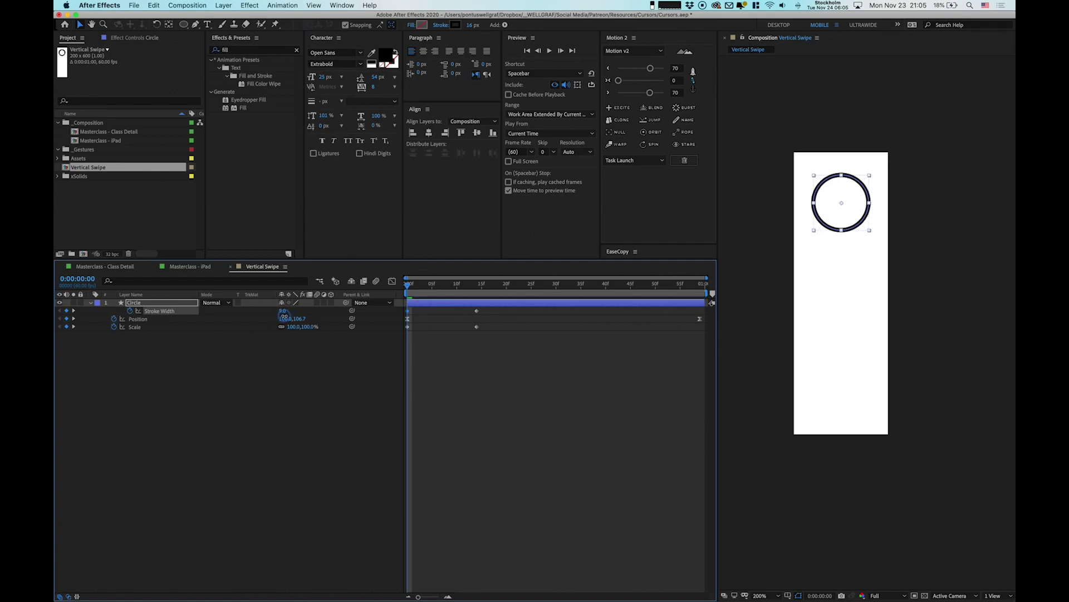
- Shrink the circle to 68% scale at frame 14, review the press, and undo the last change
{"action": "key", "text": "space"}
{"action": "key", "text": "space"}
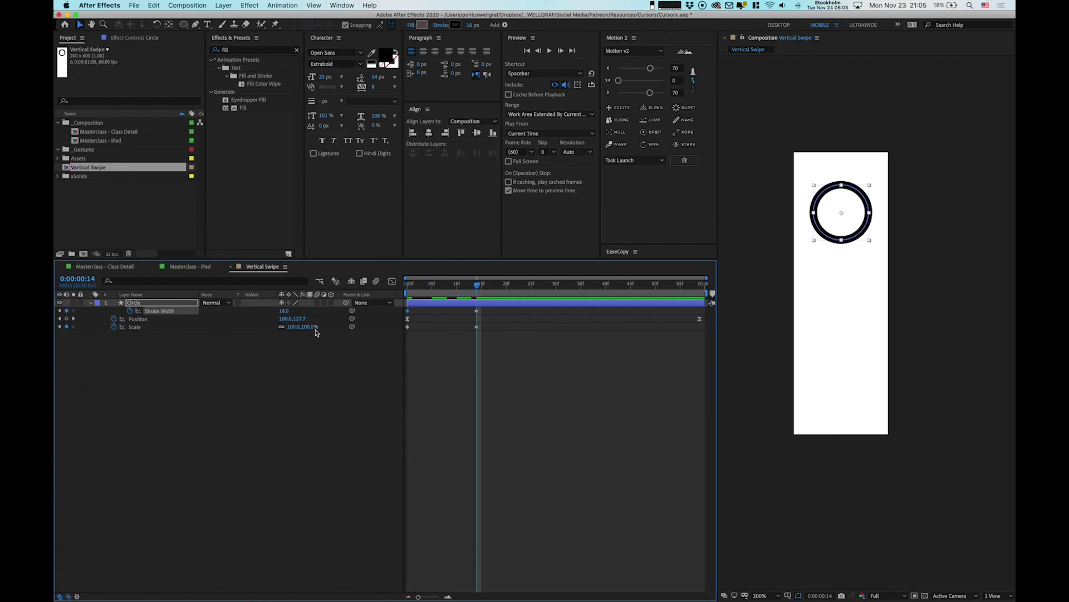
{"action": "left_click_drag", "start_coordinate": [293, 327], "coordinate": [285, 331]}
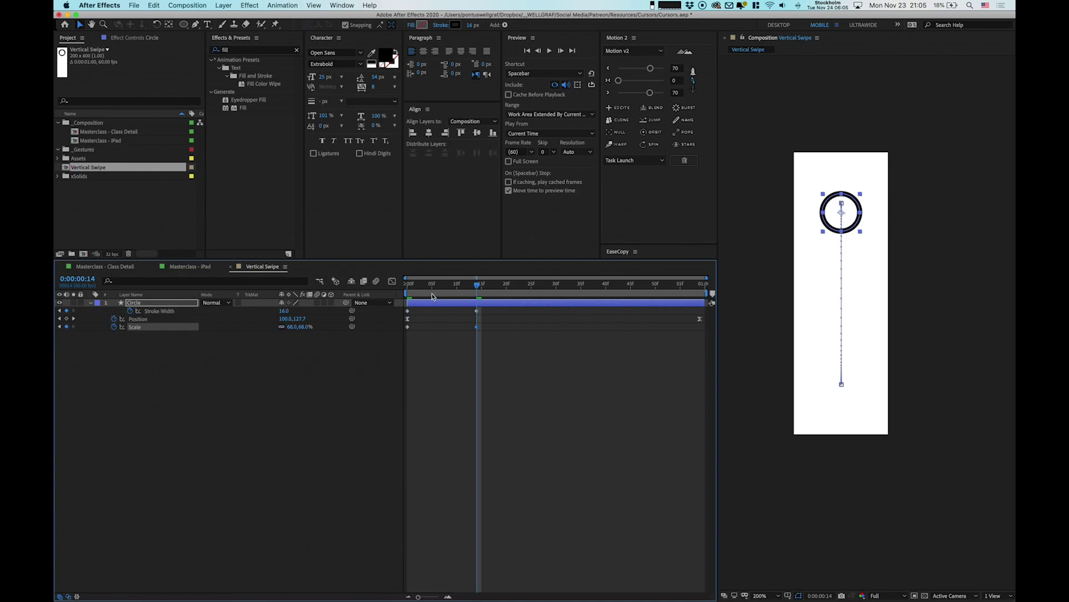
{"action": "mouse_move", "coordinate": [433, 295]}
{"action": "left_mouse_down"}
{"action": "mouse_move", "coordinate": [417, 301]}
{"action": "mouse_move", "coordinate": [620, 322]}
{"action": "mouse_move", "coordinate": [466, 342]}
{"action": "left_mouse_up"}
{"action": "key", "text": "space"}
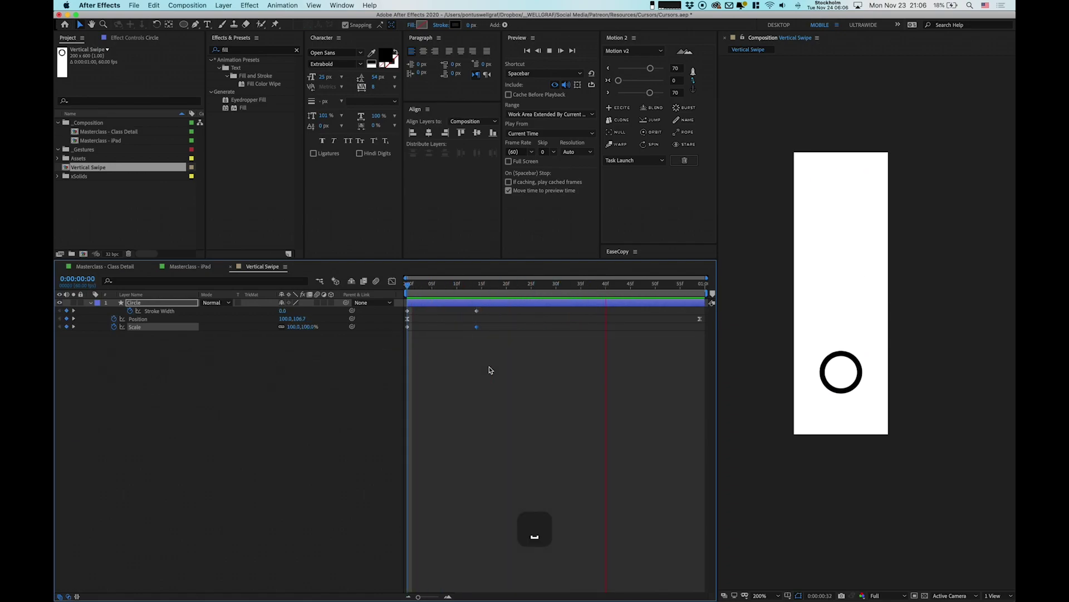
{"action": "key", "text": "space"}
{"action": "left_click_drag", "start_coordinate": [664, 294], "coordinate": [700, 295]}
{"action": "key", "text": "super+z"}
- Try an Opacity fade to 0% at the end of the swipe, then delete those Opacity keyframes
{"action": "key", "text": "t"}
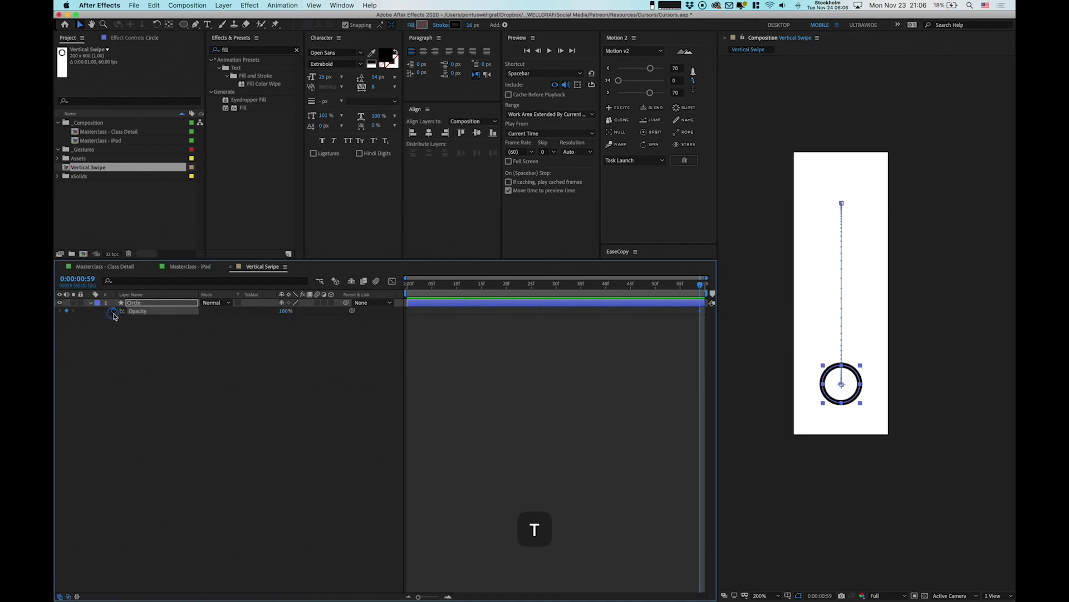
{"action": "key", "text": "u"}
{"action": "left_click_drag", "start_coordinate": [698, 294], "coordinate": [622, 294]}
{"action": "left_click", "coordinate": [74, 335]}
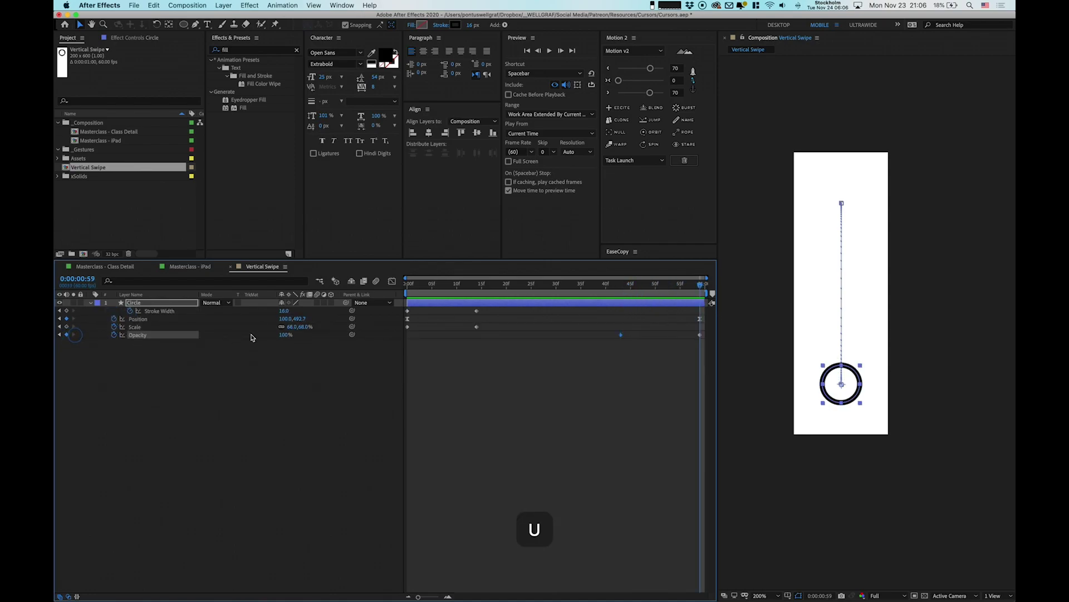
{"action": "left_click_drag", "start_coordinate": [294, 335], "coordinate": [254, 337]}
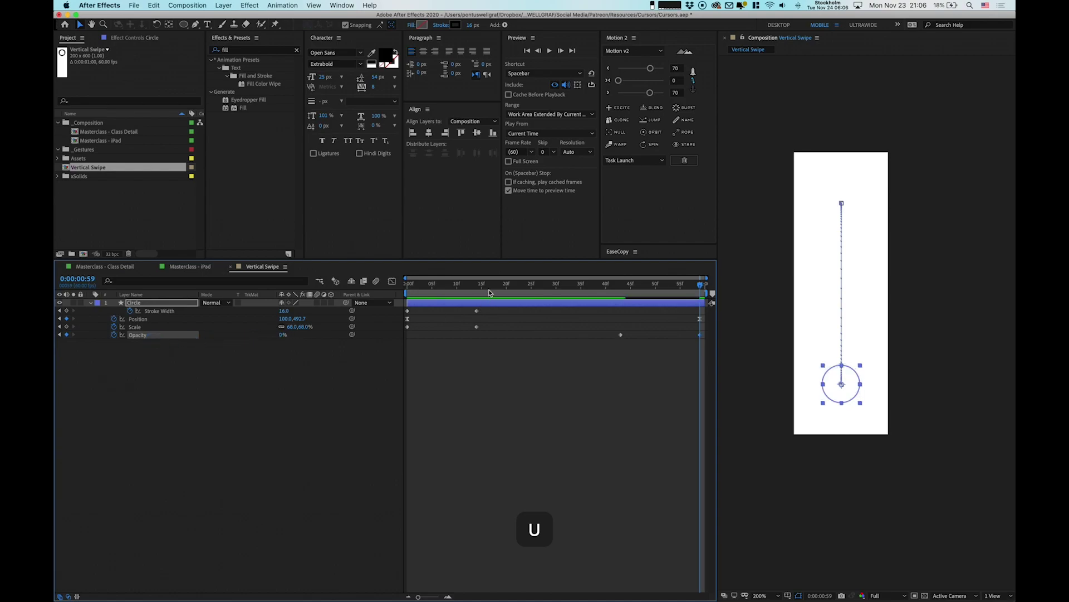
{"action": "key", "text": "space"}
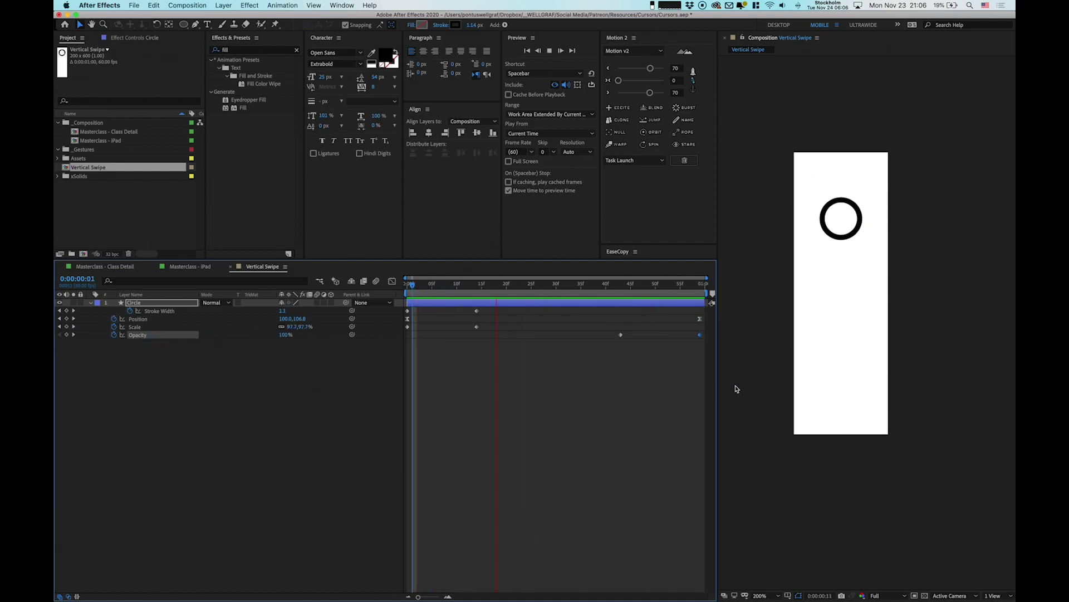
{"action": "key", "text": "space"}
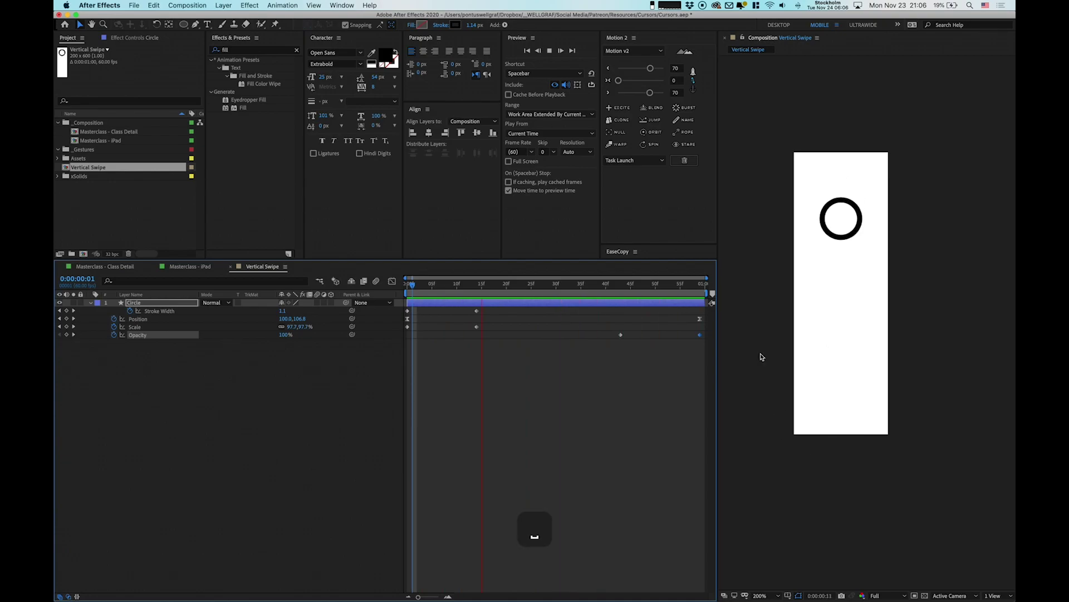
{"action": "left_click_drag", "start_coordinate": [603, 329], "coordinate": [737, 374]}
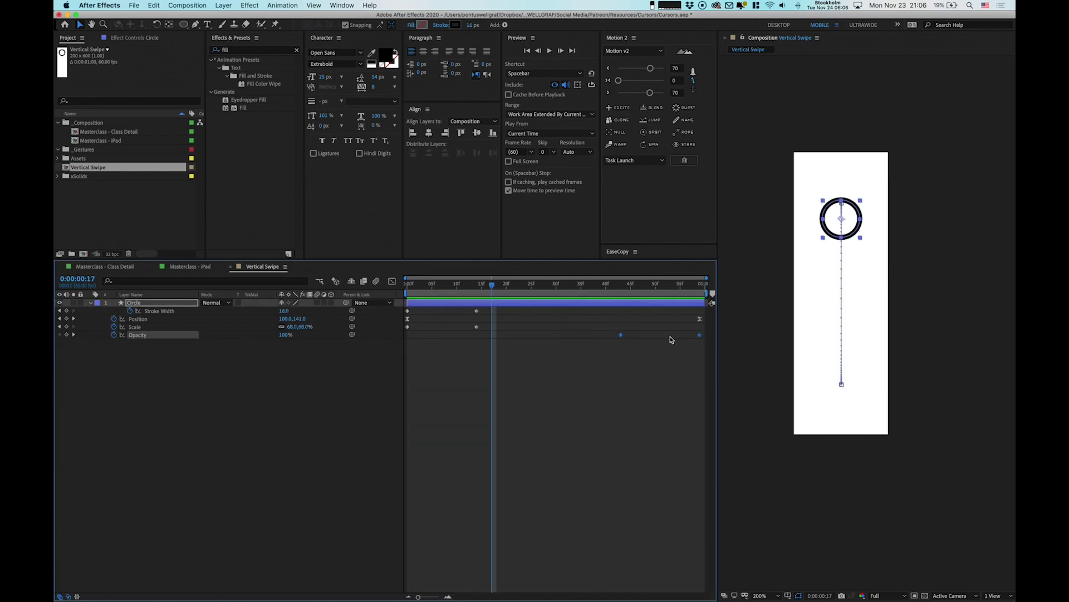
{"action": "key", "text": "BackSpace"}
- Keyframe Stroke Width from 16 at frame 43 down to 0 at frame 59
{"action": "key", "text": "End"}
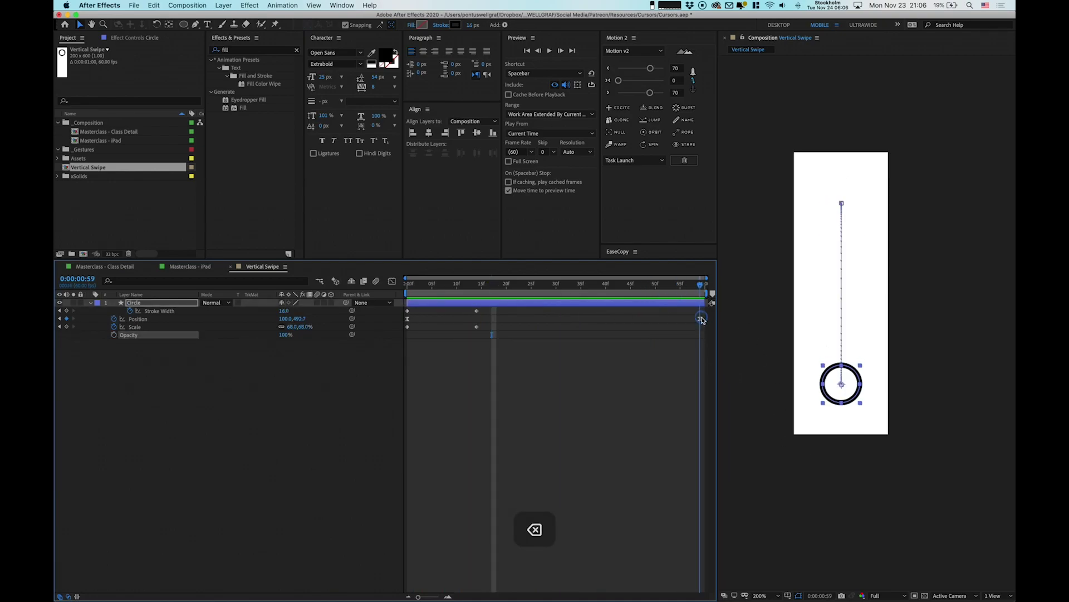
{"action": "left_click", "coordinate": [66, 311]}
{"action": "left_click_drag", "start_coordinate": [650, 287], "coordinate": [624, 295]}
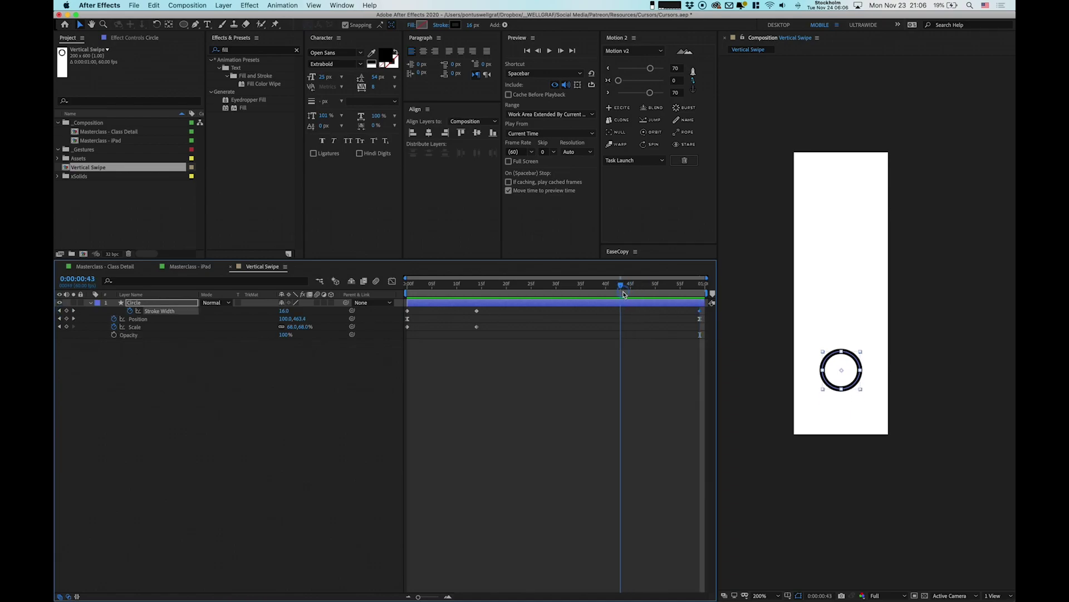
{"action": "left_click", "coordinate": [75, 312]}
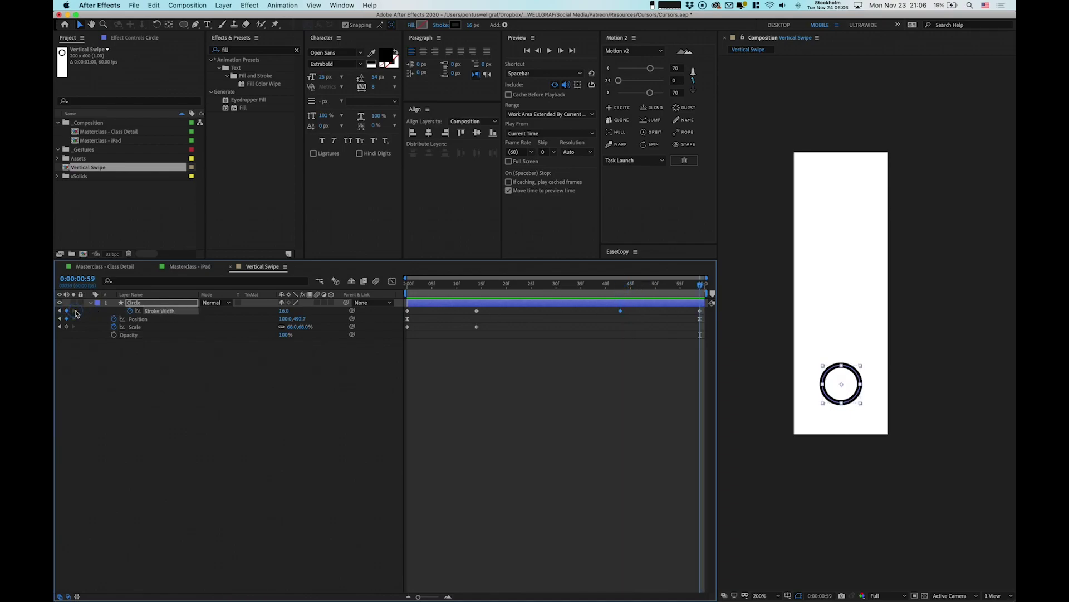
{"action": "left_click_drag", "start_coordinate": [284, 310], "coordinate": [269, 314]}
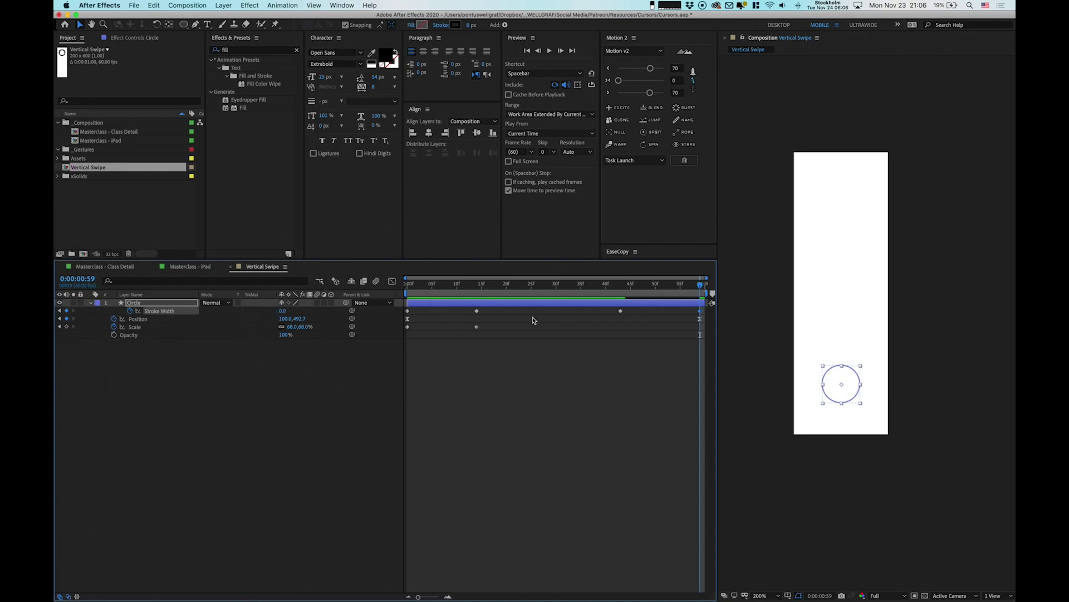
- Push the end Position keyframe lower and raise the start to 100,76.7, then save the project
{"action": "key", "text": "space"}
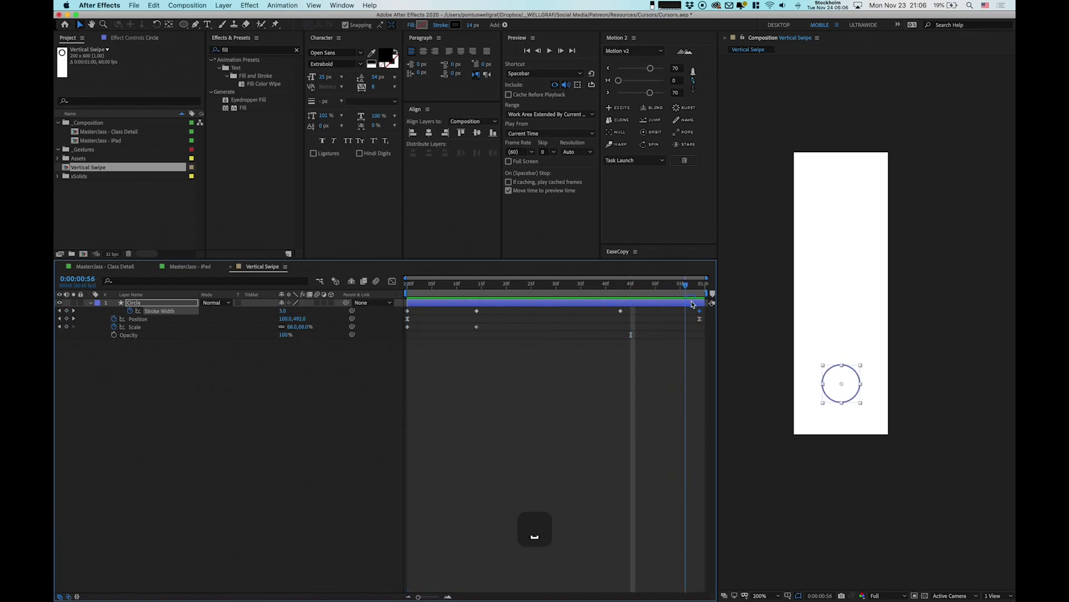
{"action": "left_click", "coordinate": [700, 319]}
{"action": "key", "text": "shift+Down"}
{"action": "key", "text": "shift+Down"}
{"action": "key", "text": "shift+Down"}
{"action": "key", "text": "shift+Down"}
{"action": "left_click_drag", "start_coordinate": [701, 357], "coordinate": [414, 384]}
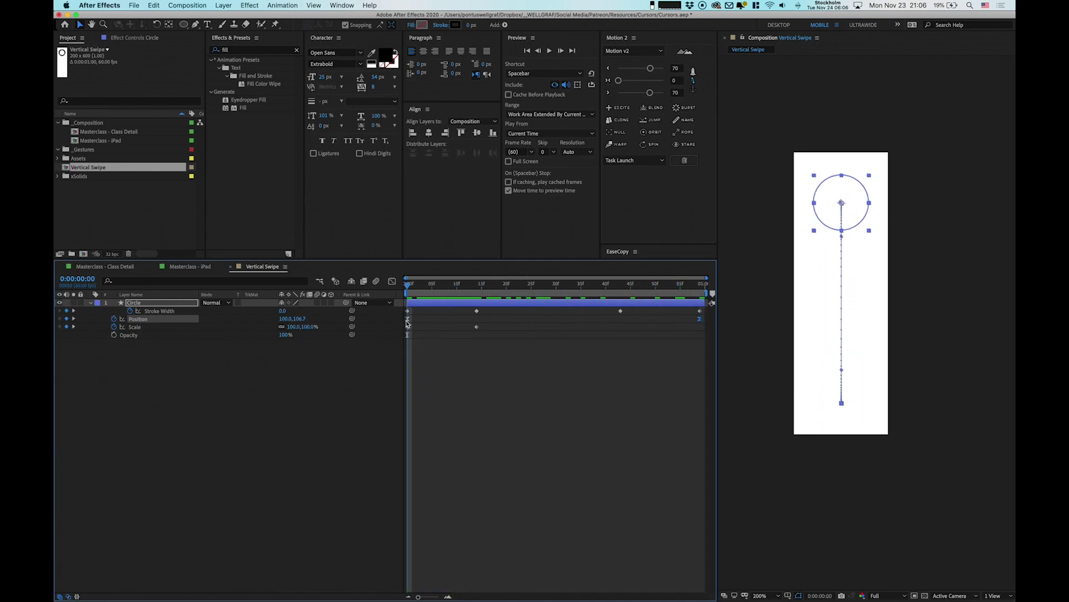
{"action": "key", "text": "shift+Up"}
{"action": "key", "text": "shift+Up"}
{"action": "key", "text": "shift+Up"}
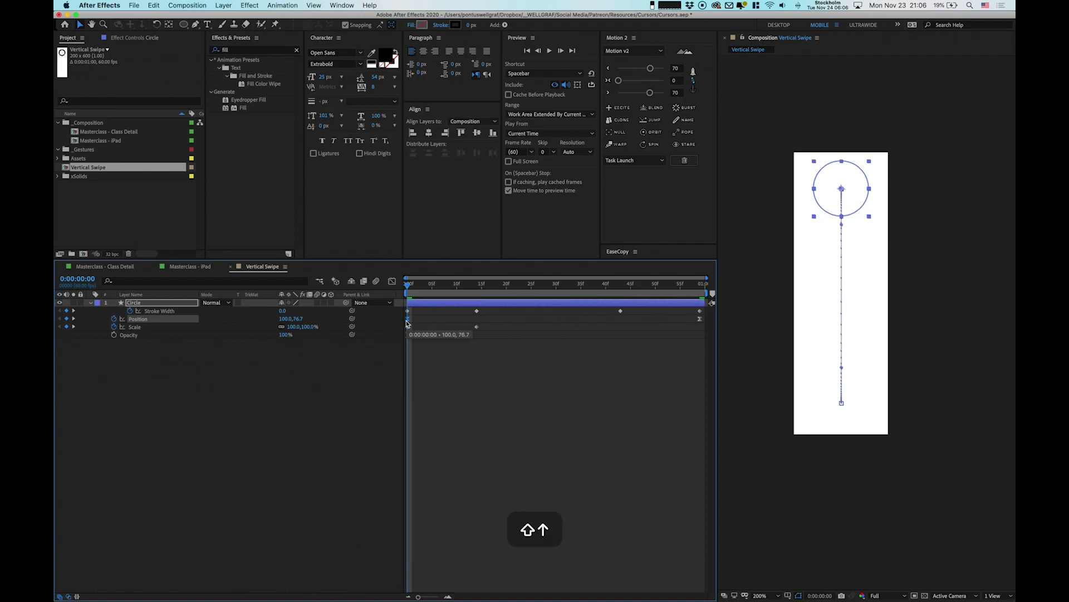
{"action": "key", "text": "space"}
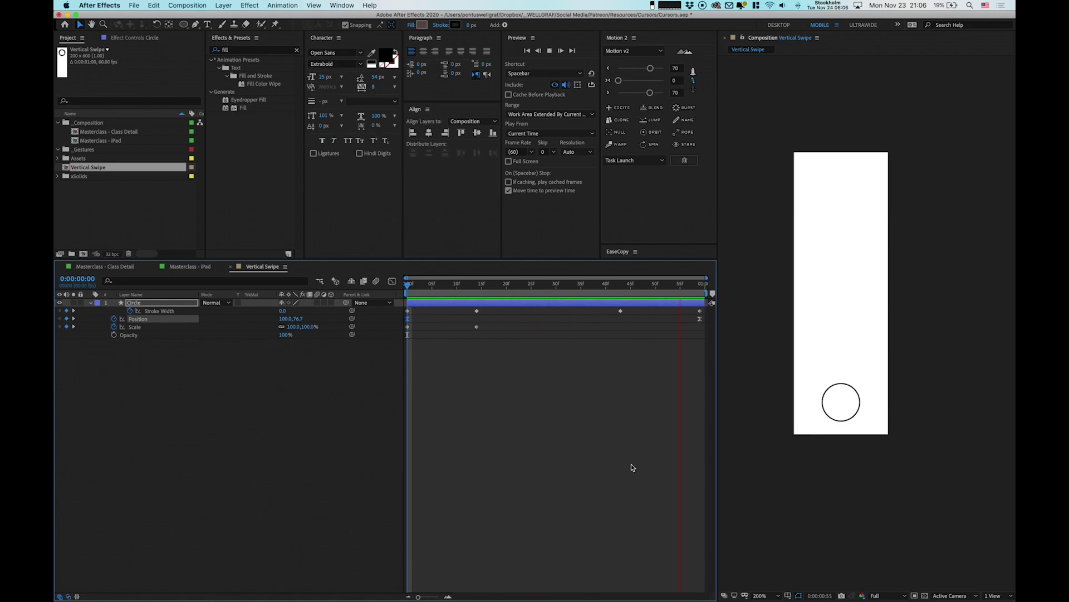
{"action": "key", "text": "super+s"}
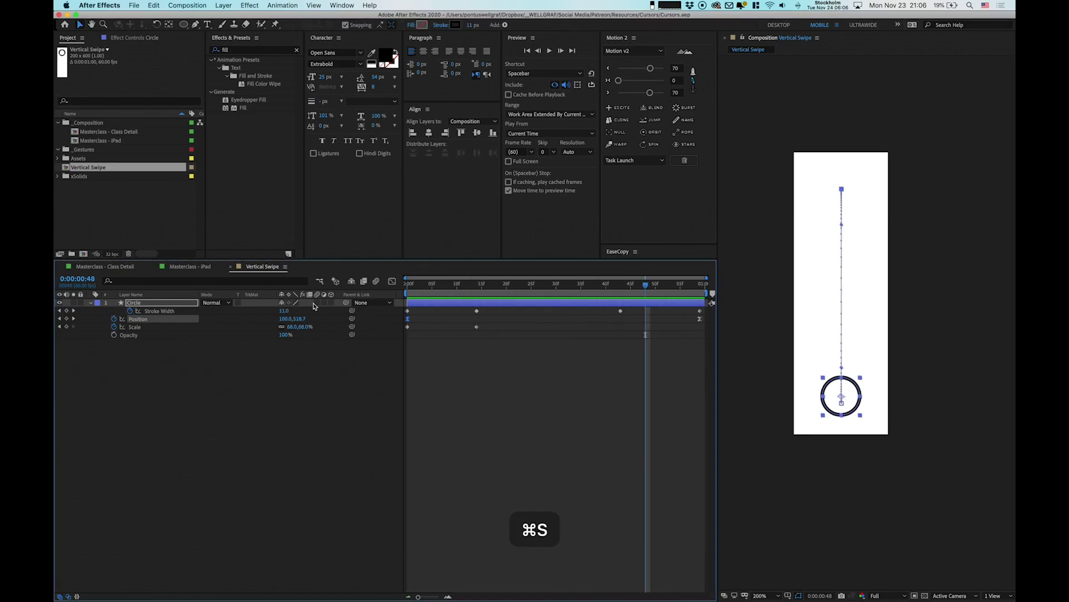
- Move Vertical Swipe into _Gestures, layer it into Masterclass - Class Detail, and go to 0:00:00:20
{"action": "left_click", "coordinate": [128, 268]}
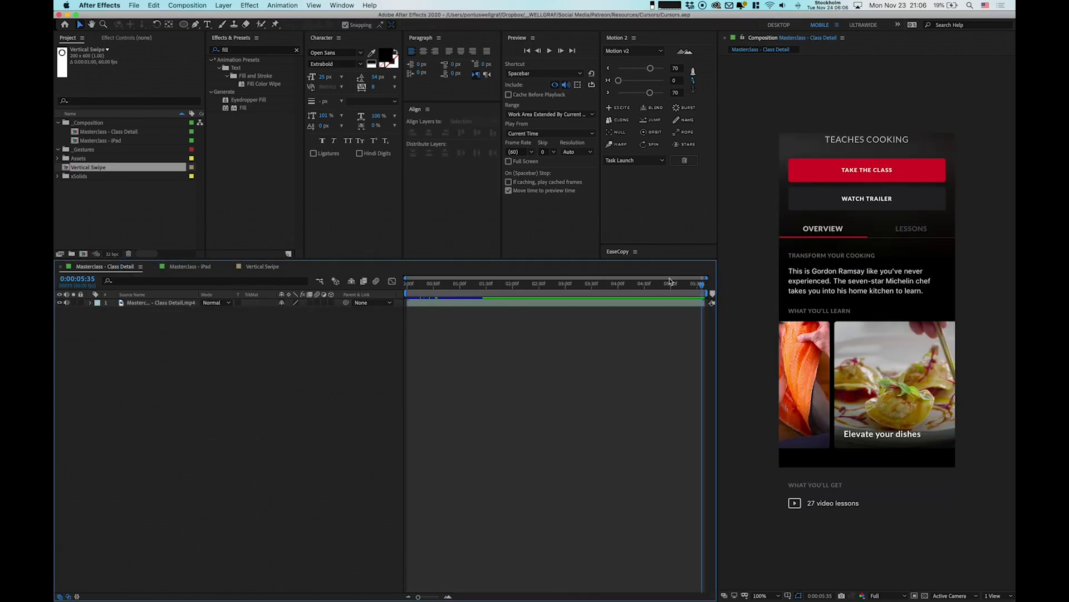
{"action": "left_click_drag", "start_coordinate": [76, 170], "coordinate": [89, 152]}
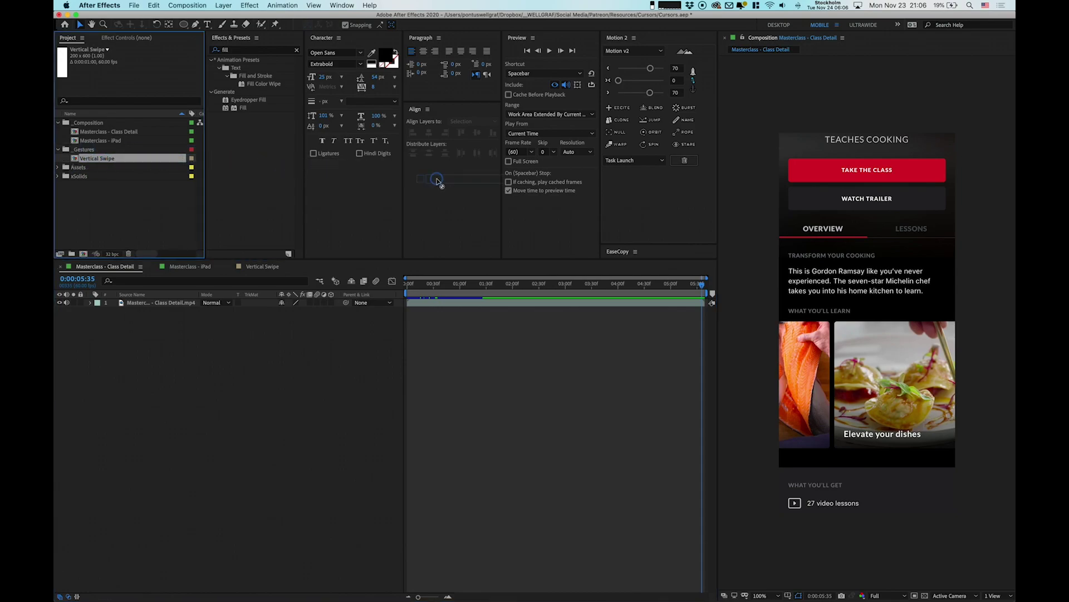
{"action": "left_click_drag", "start_coordinate": [461, 183], "coordinate": [866, 323]}
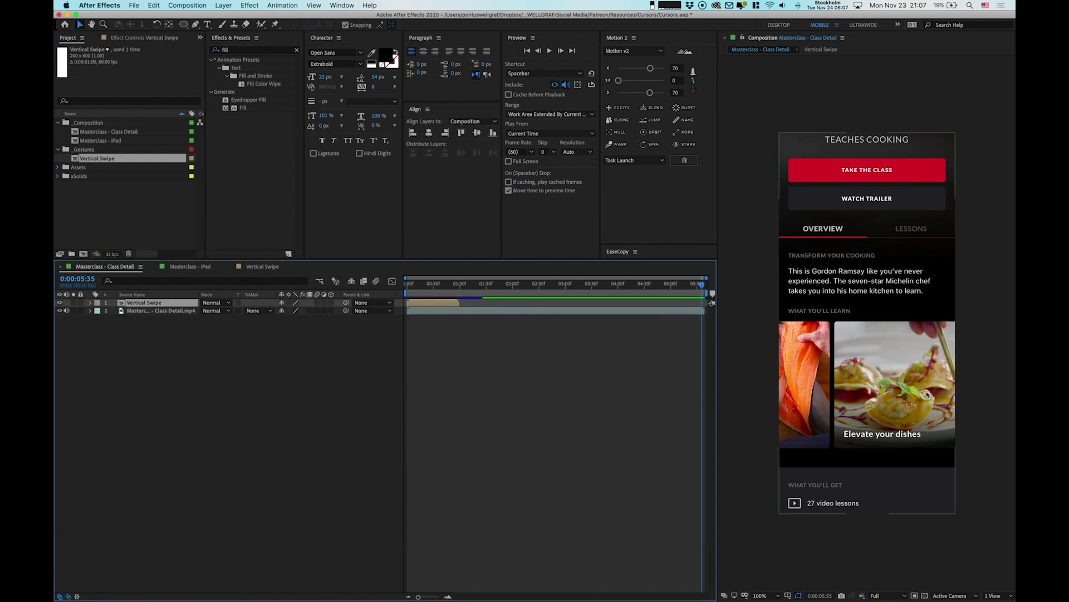
{"action": "left_click_drag", "start_coordinate": [459, 287], "coordinate": [427, 296]}
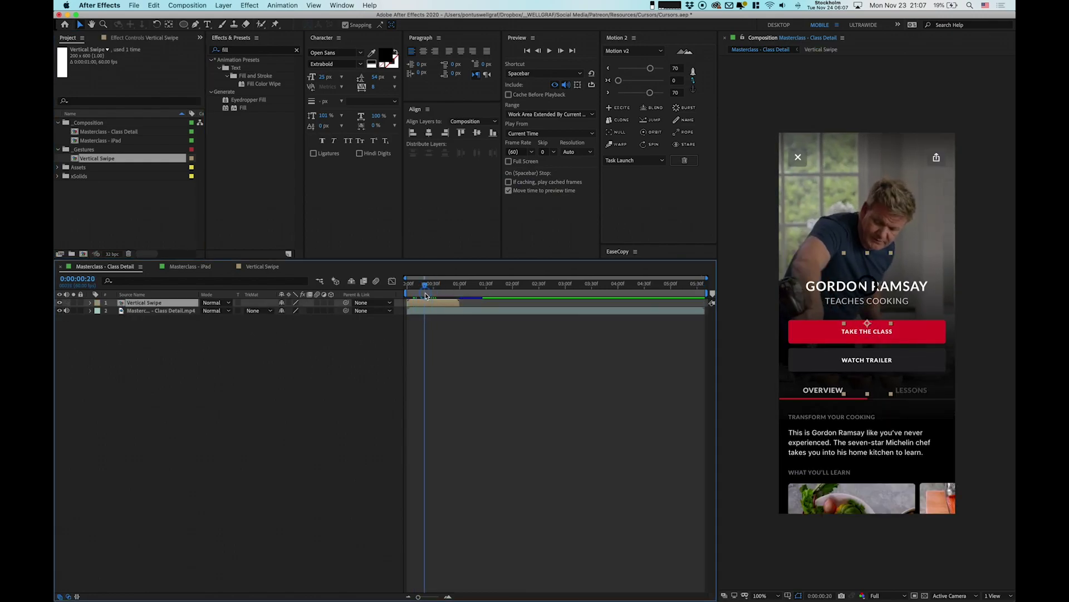
- Apply a Fill effect to Vertical Swipe with white (FFFFFF) and preview over the recording
{"action": "left_click", "coordinate": [284, 51]}
{"action": "double_click", "coordinate": [240, 108]}
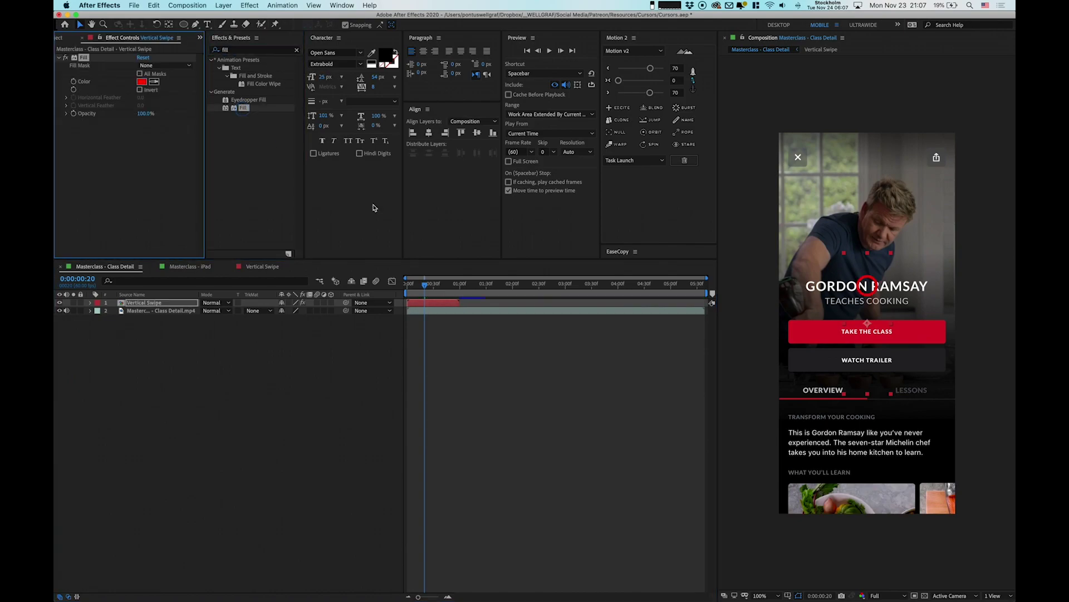
{"action": "left_click", "coordinate": [141, 82]}
{"action": "left_click", "coordinate": [127, 85]}
{"action": "left_click", "coordinate": [280, 76]}
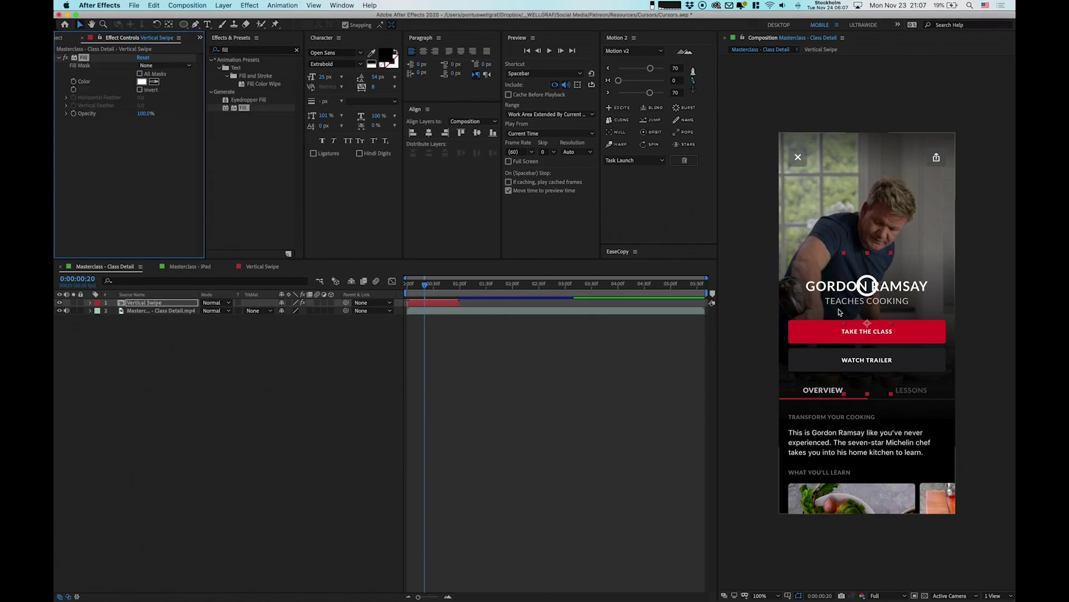
{"action": "key", "text": "space"}
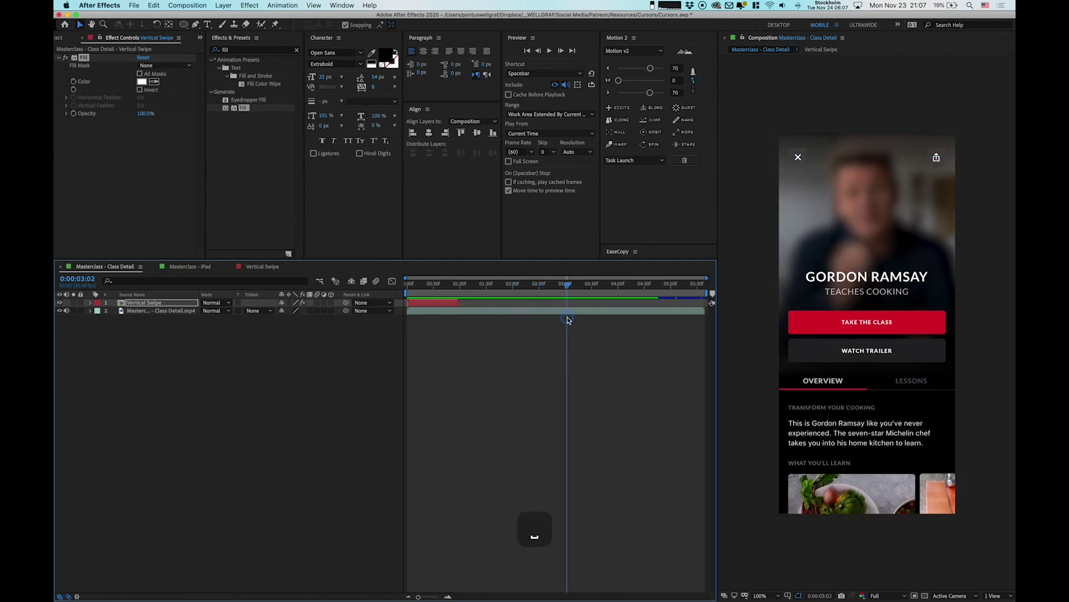
- Shift the Vertical Swipe layer to start around two seconds in and preview the timing
{"action": "left_click_drag", "start_coordinate": [560, 322], "coordinate": [558, 323]}
{"action": "left_click_drag", "start_coordinate": [424, 303], "coordinate": [541, 314]}
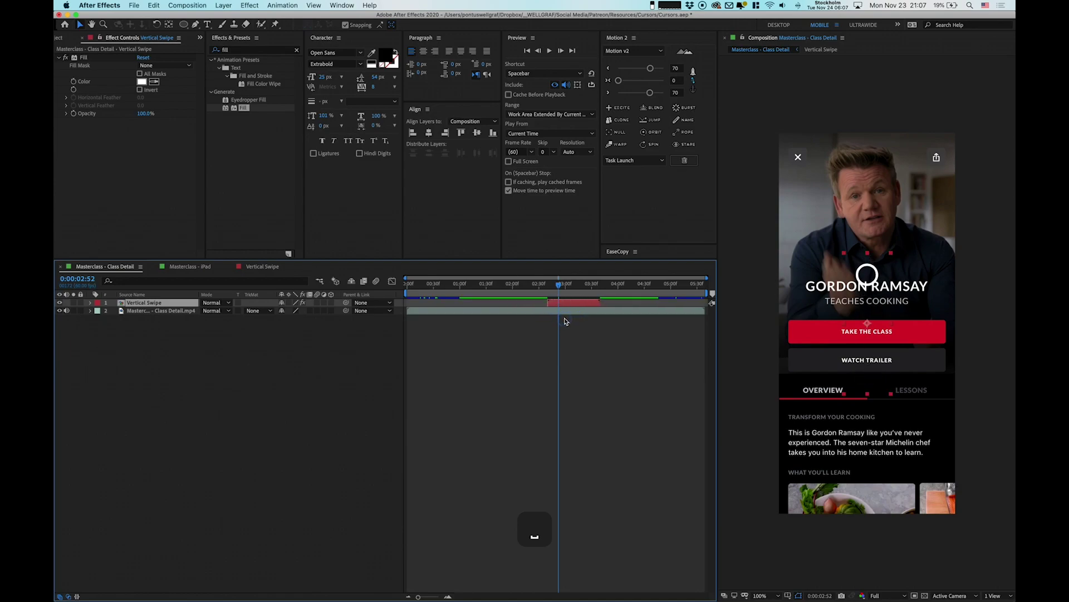
{"action": "left_click_drag", "start_coordinate": [556, 294], "coordinate": [543, 294]}
{"action": "key", "text": "space"}
- Flip the Vertical Swipe layer vertically with Transform > Flip Vertical and replay the preview
{"action": "right_click", "coordinate": [567, 304]}
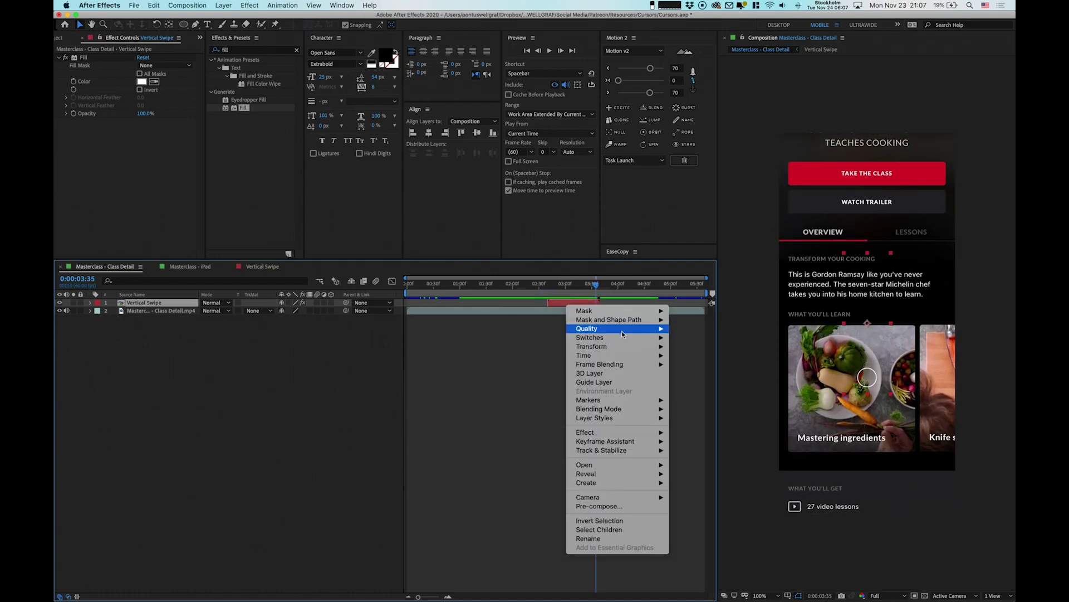
{"action": "mouse_move", "coordinate": [624, 346]}
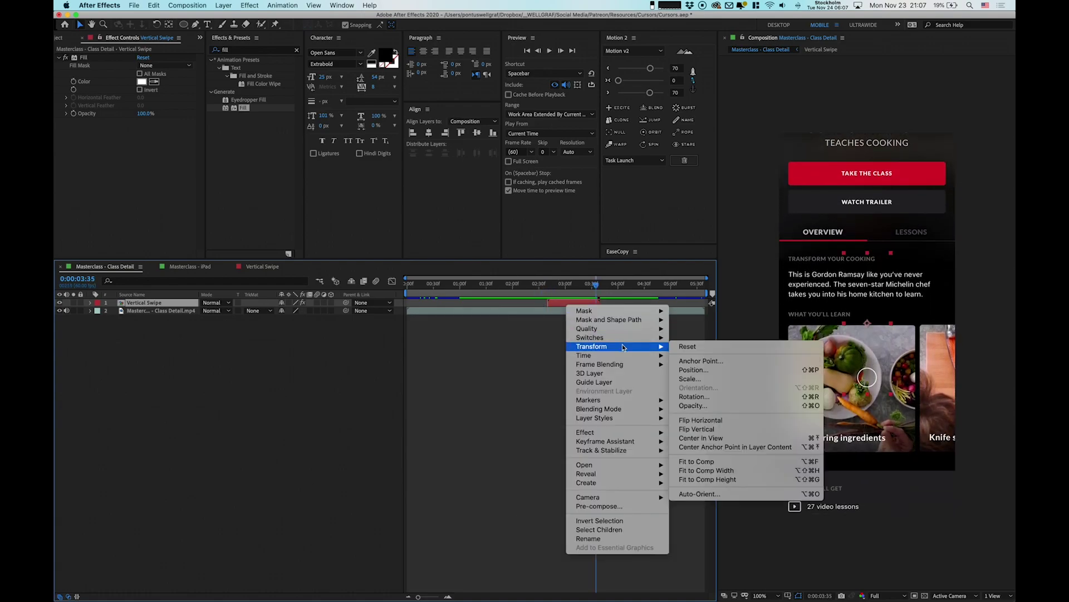
{"action": "left_click", "coordinate": [703, 429]}
{"action": "key", "text": "space"}
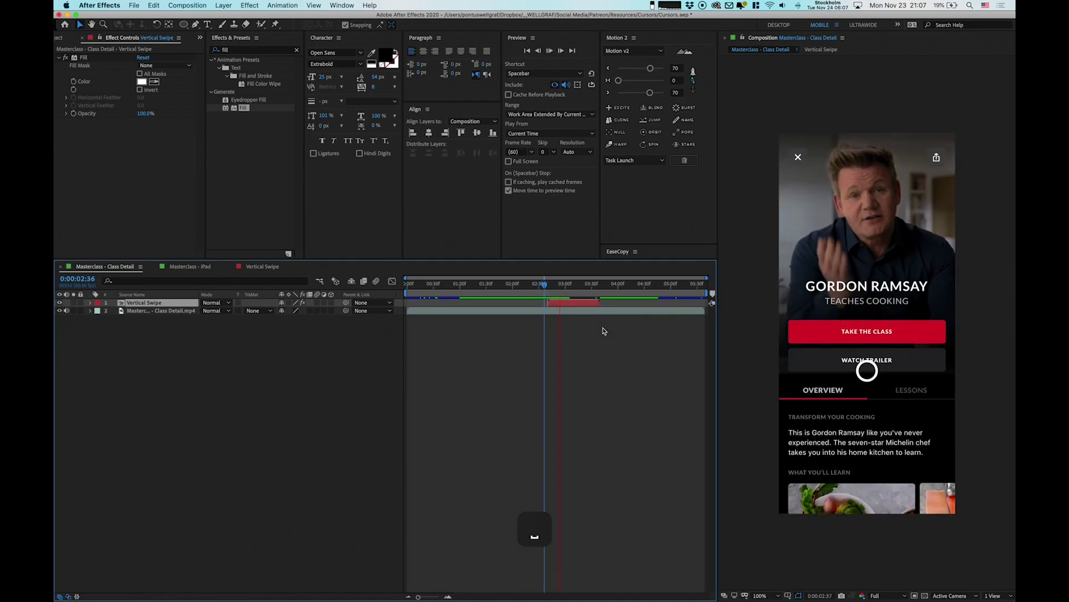
- Time-stretch the Vertical Swipe layer to a 70 stretch factor and scrub to check it against the scroll
{"action": "right_click", "coordinate": [570, 303]}
{"action": "mouse_move", "coordinate": [601, 351]}
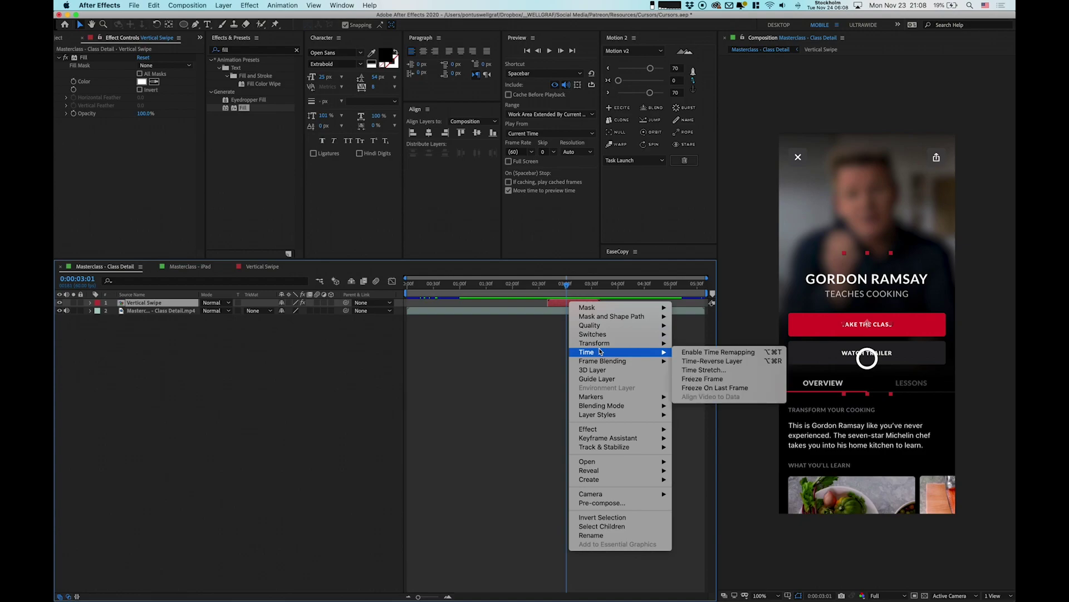
{"action": "left_click", "coordinate": [699, 372]}
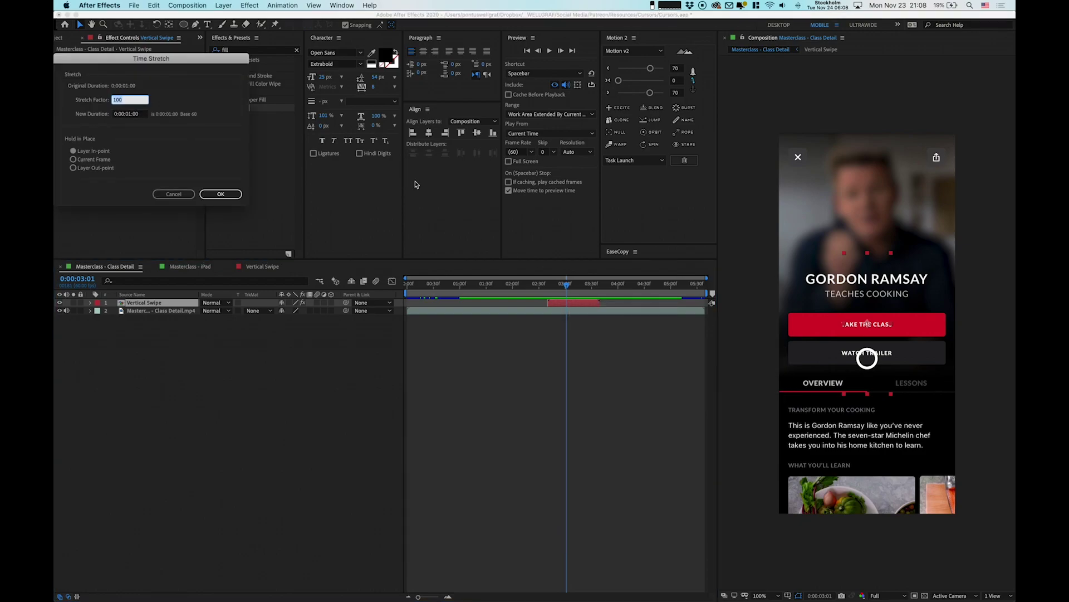
{"action": "type", "text": "70"}
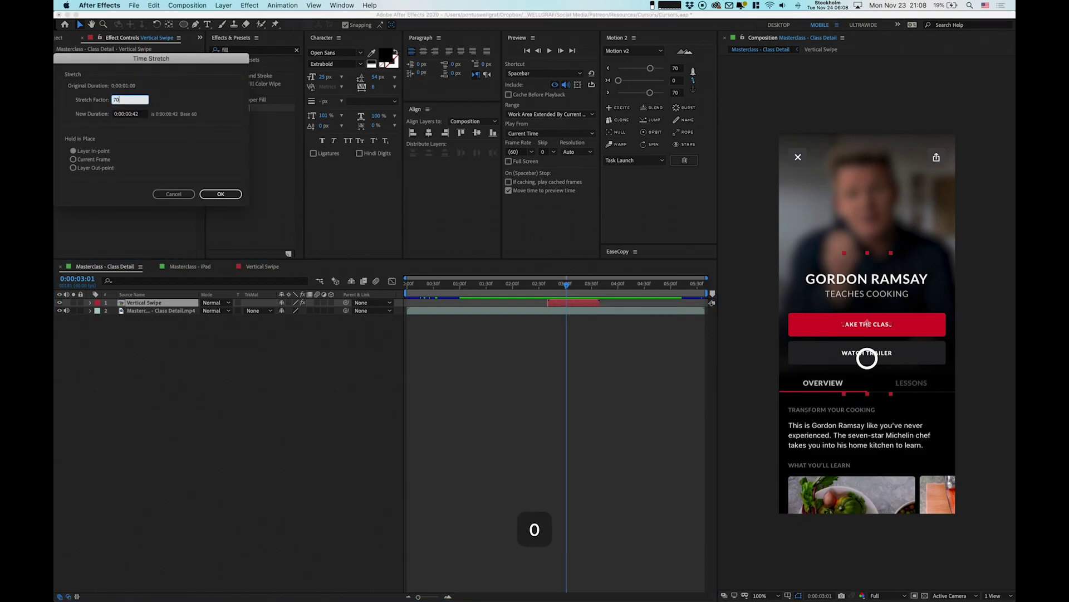
{"action": "key", "text": "Return"}
{"action": "left_click_drag", "start_coordinate": [541, 283], "coordinate": [564, 297]}
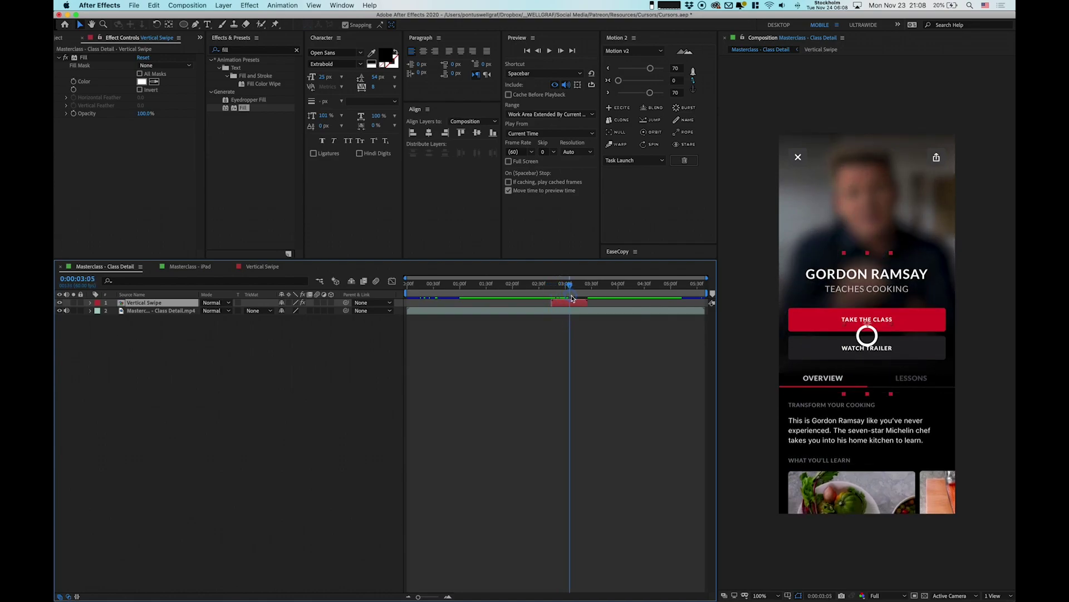
- Duplicate the swipe layer and move the copy later to the carousel slide, with the viewer set to Fit
{"action": "key", "text": "space"}
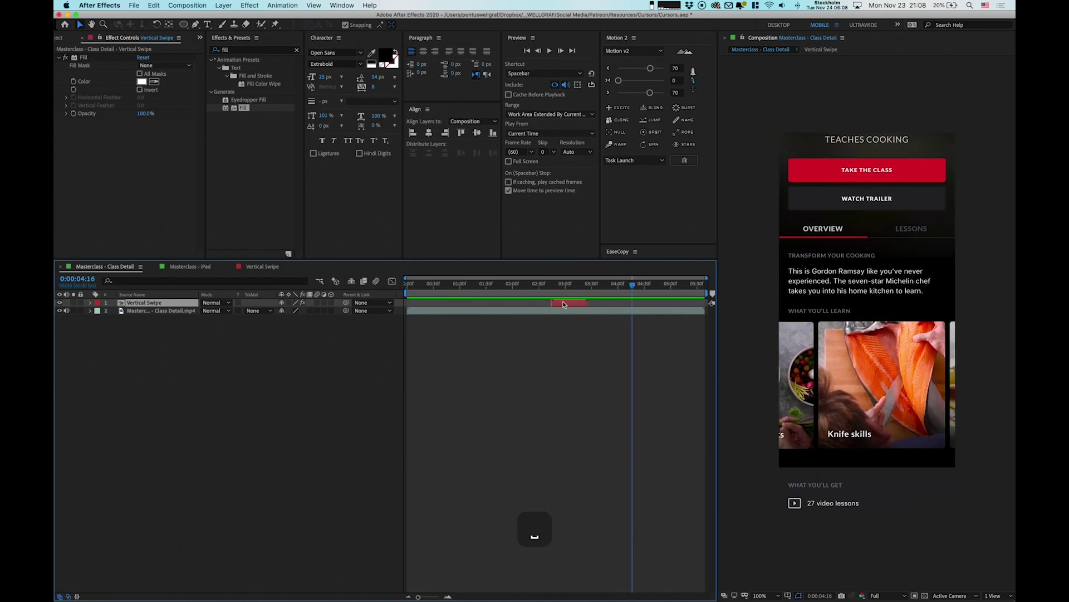
{"action": "key", "text": "super+c"}
{"action": "key", "text": "super+v"}
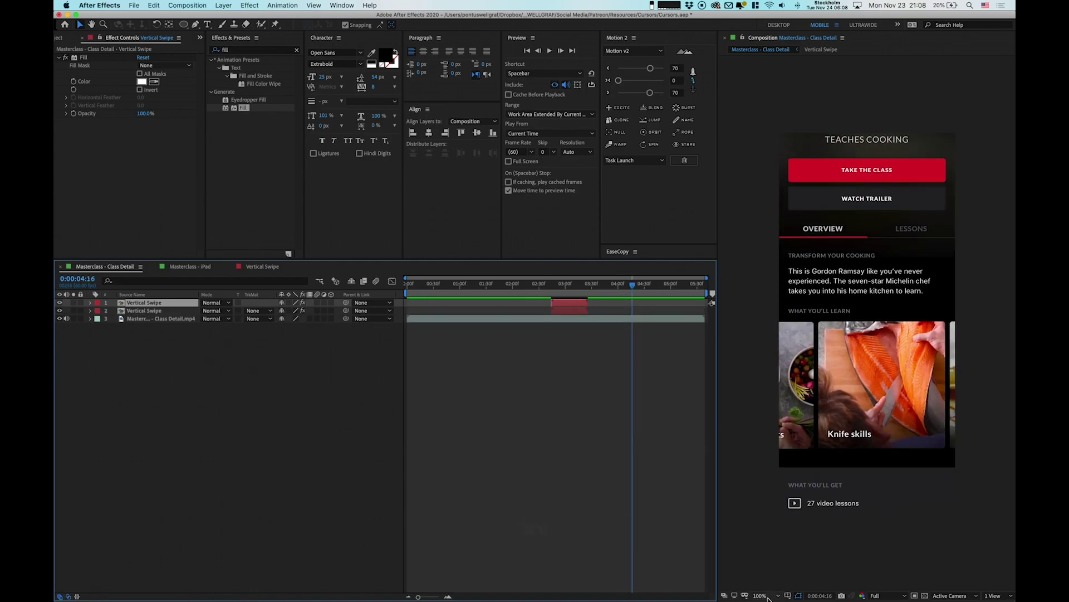
{"action": "left_click", "coordinate": [767, 596]}
{"action": "left_click", "coordinate": [764, 429]}
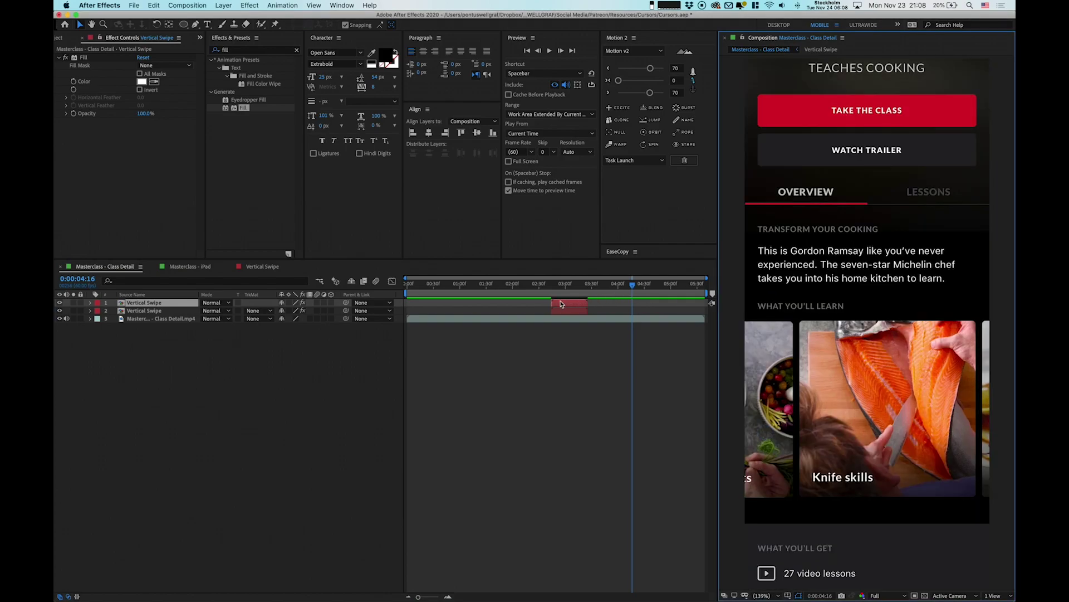
{"action": "left_click_drag", "start_coordinate": [558, 303], "coordinate": [586, 318]}
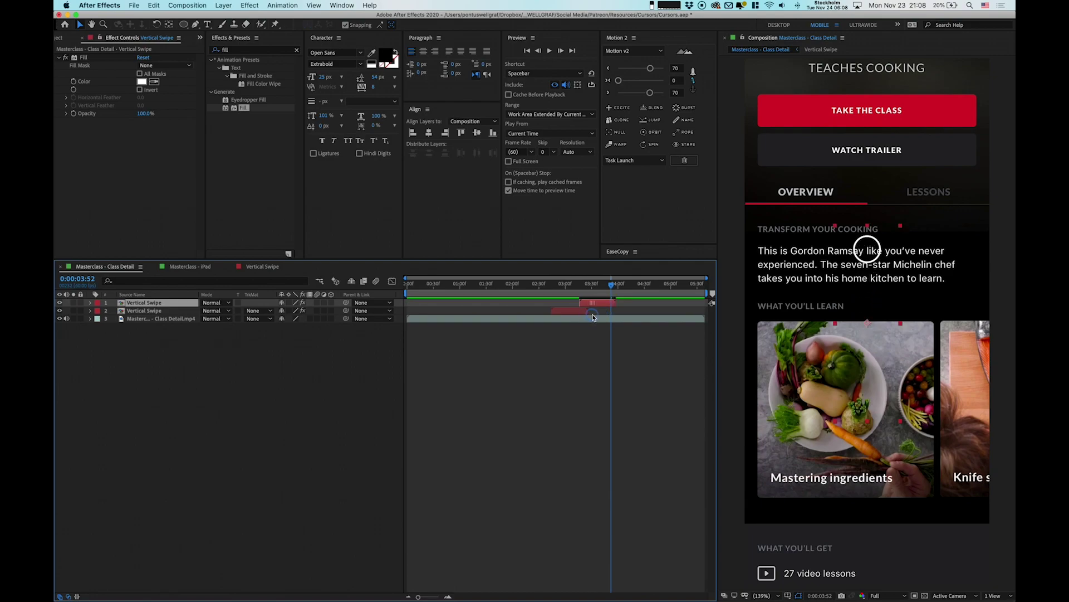
- Rotate the copied swipe to 90° and flip it vertically so it swipes sideways
{"action": "key", "text": "r"}
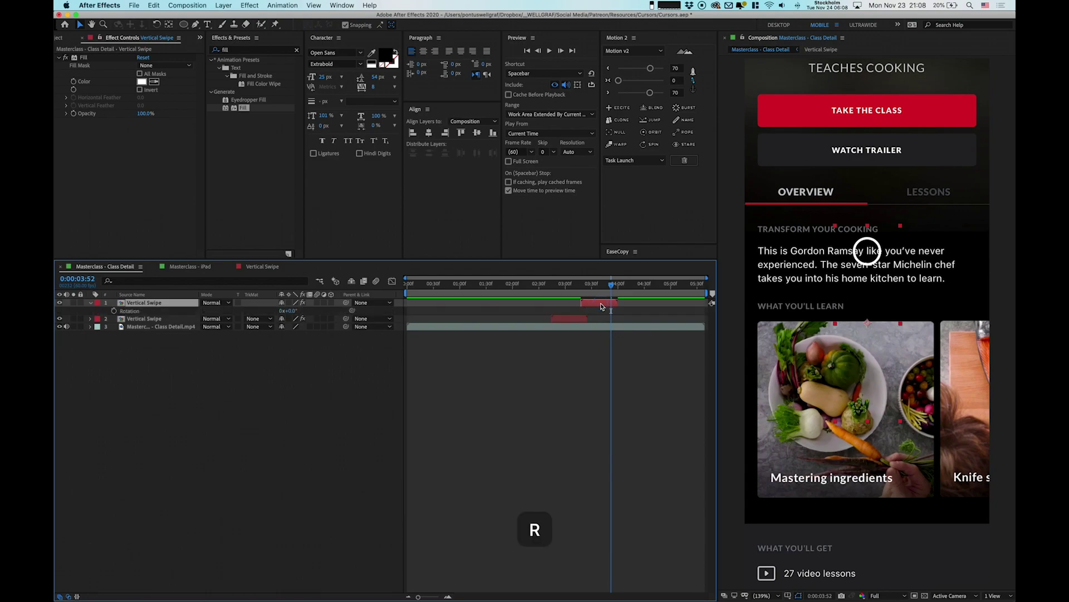
{"action": "left_click", "coordinate": [292, 311]}
{"action": "type", "text": "90"}
{"action": "key", "text": "Return"}
{"action": "left_click_drag", "start_coordinate": [583, 287], "coordinate": [605, 287]}
{"action": "right_click", "coordinate": [599, 305]}
{"action": "mouse_move", "coordinate": [651, 347]}
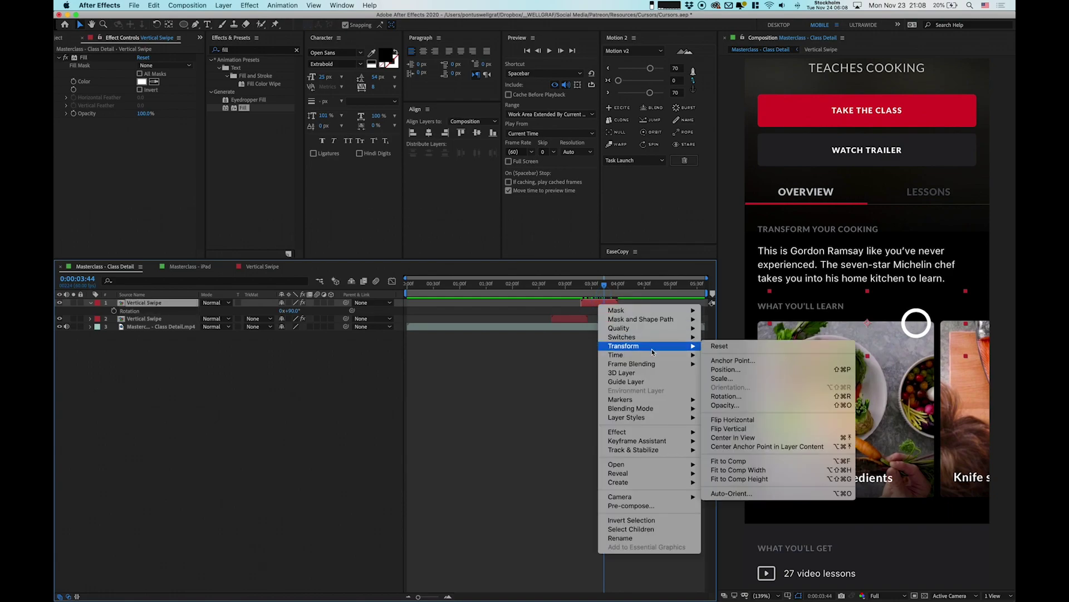
{"action": "left_click", "coordinate": [730, 429]}
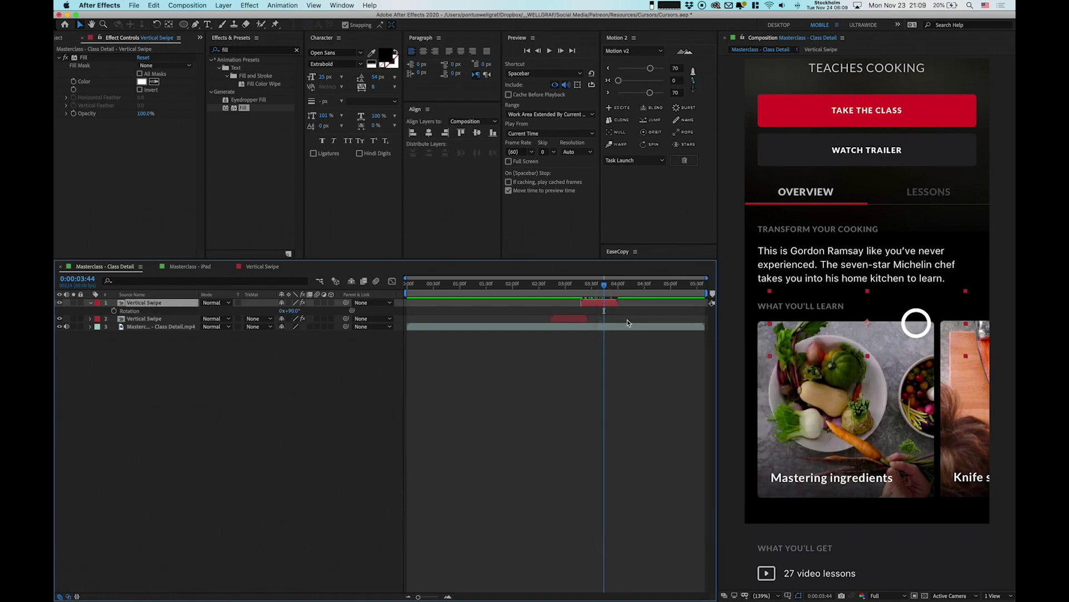
- Nudge the rotated swipe down and right onto the Knife skills card, preview, and paste another copy
{"action": "left_click", "coordinate": [574, 285]}
{"action": "key", "text": "space"}
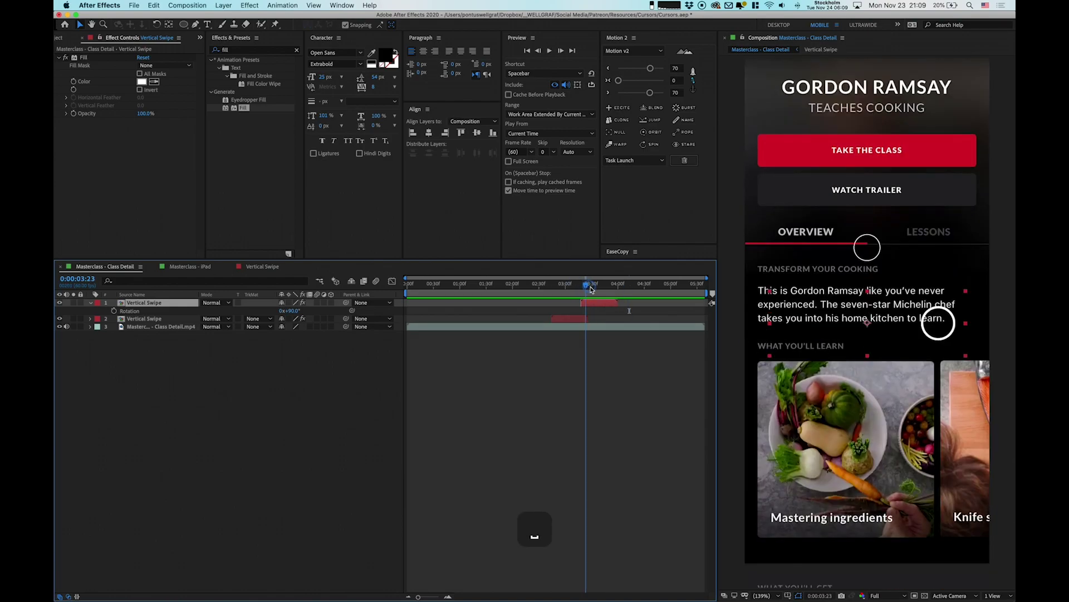
{"action": "left_click", "coordinate": [607, 297]}
{"action": "mouse_move", "coordinate": [608, 298]}
{"action": "left_mouse_down"}
{"action": "mouse_move", "coordinate": [592, 301]}
{"action": "mouse_move", "coordinate": [620, 311]}
{"action": "left_mouse_up"}
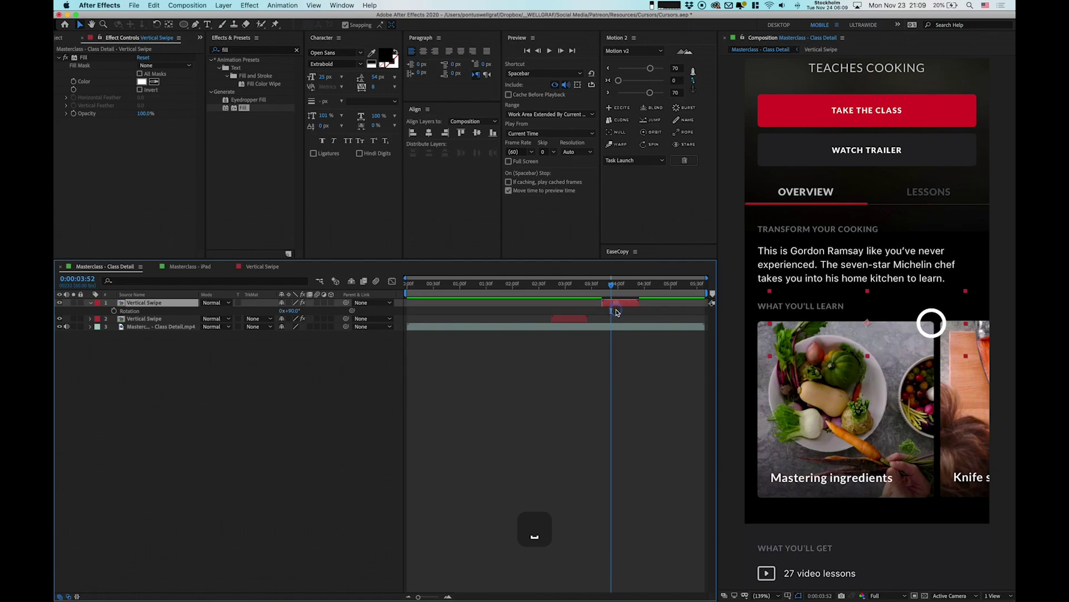
{"action": "key", "text": "shift+Down"}
{"action": "key", "text": "shift+Right"}
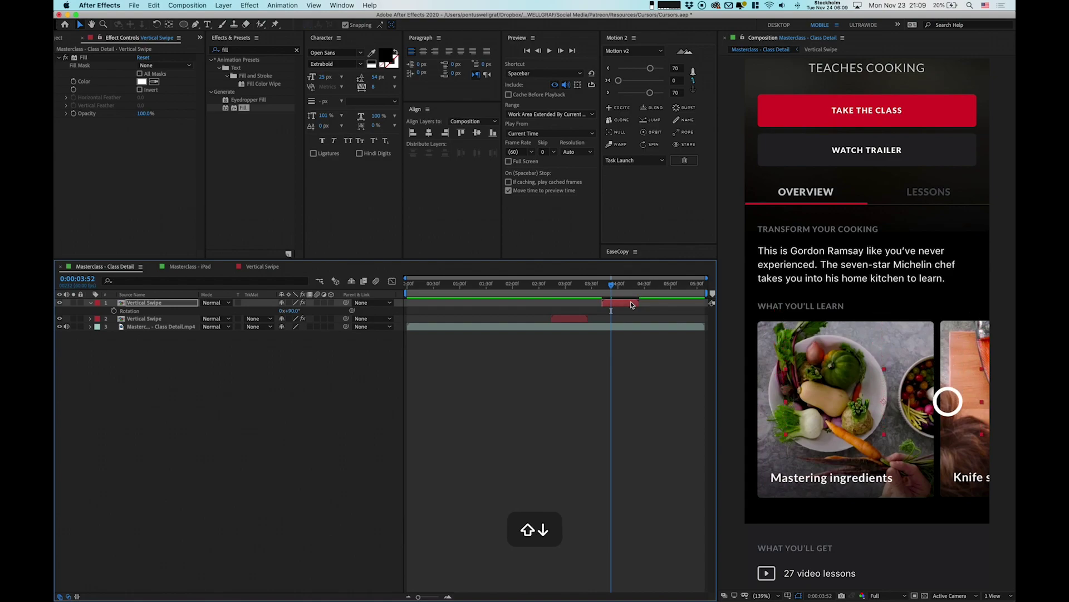
{"action": "key", "text": "space"}
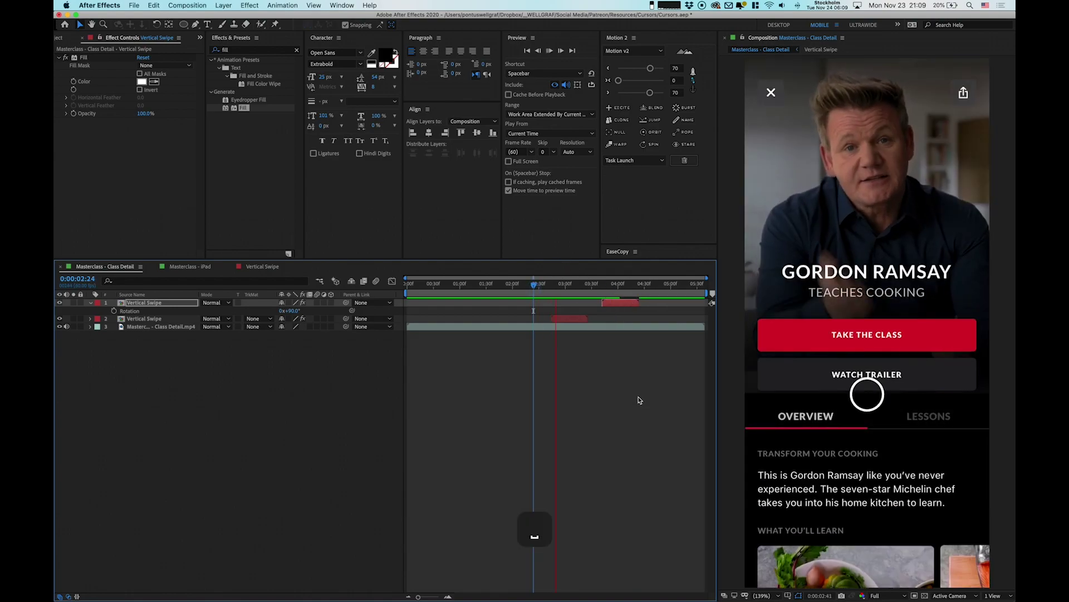
{"action": "key", "text": "space"}
{"action": "key", "text": "cmd+v"}
- Preview all the swipe gestures from just before the first swipe over the class-detail recording
{"action": "left_click_drag", "start_coordinate": [642, 305], "coordinate": [681, 305]}
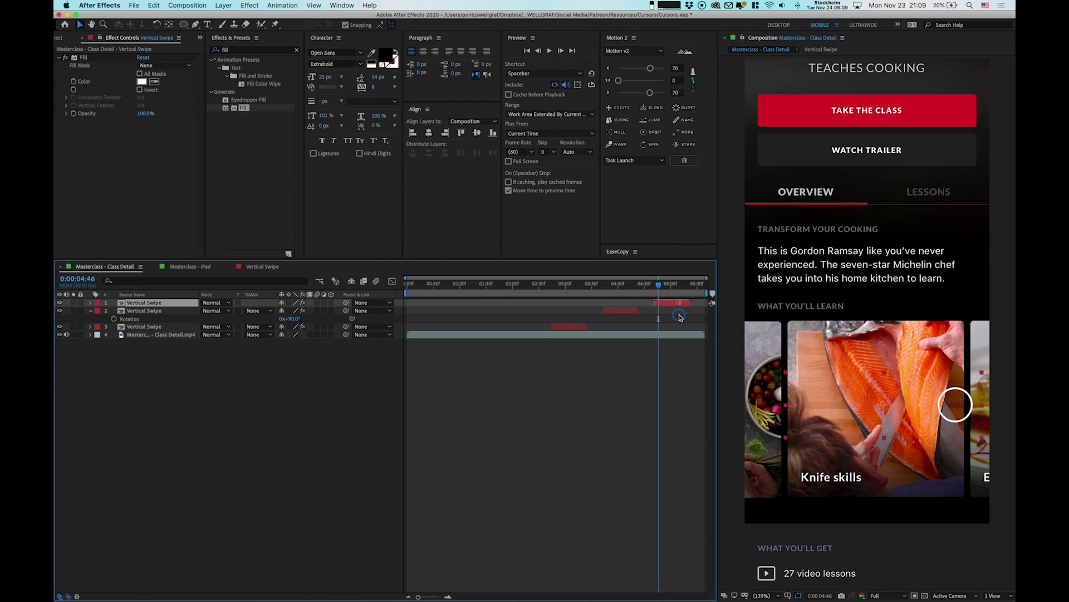
{"action": "left_click", "coordinate": [546, 285]}
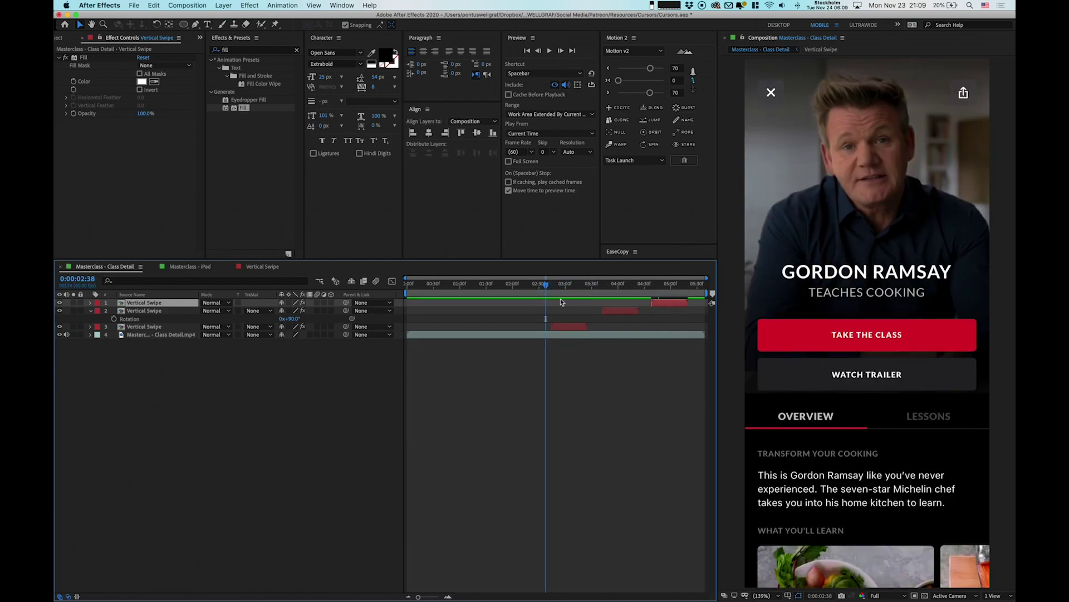
{"action": "key", "text": "space"}
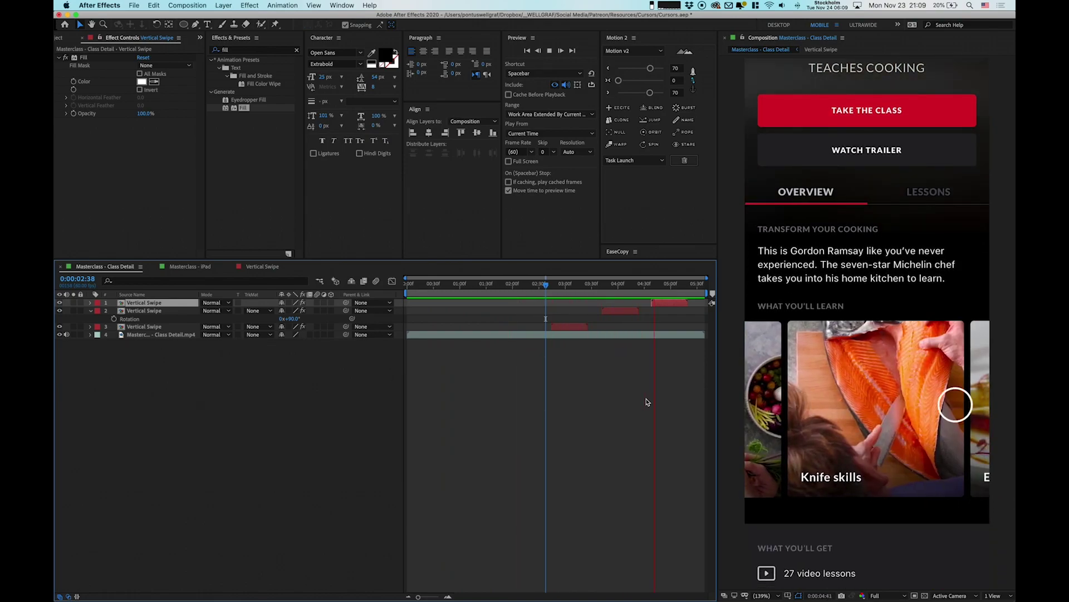
{"action": "key", "text": "space"}
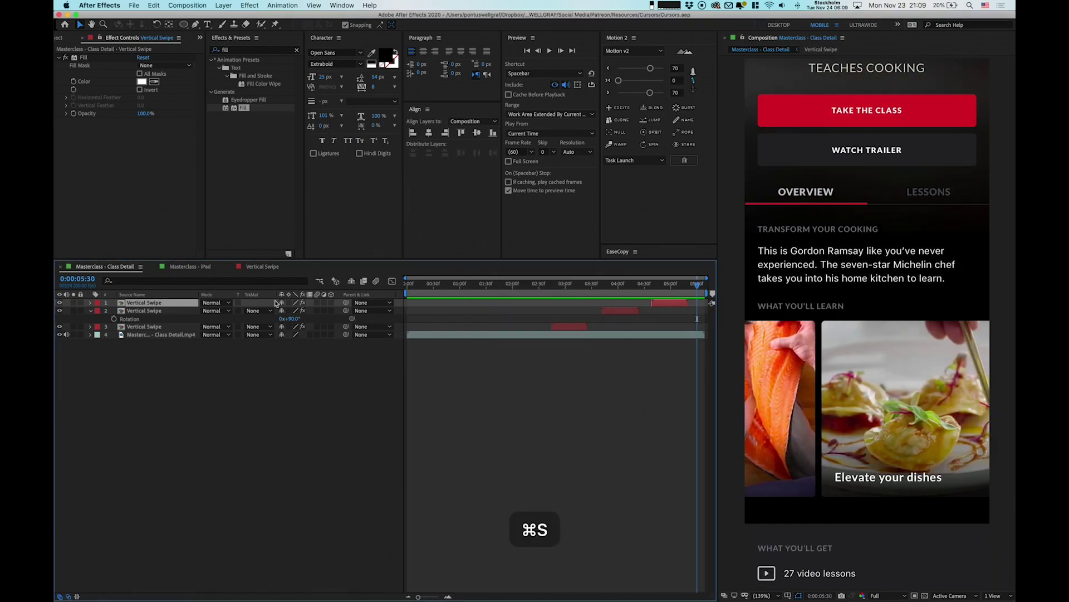
- Add the Vertical Swipe gesture to the start of the Masterclass - iPad composition
{"action": "left_click", "coordinate": [189, 267]}
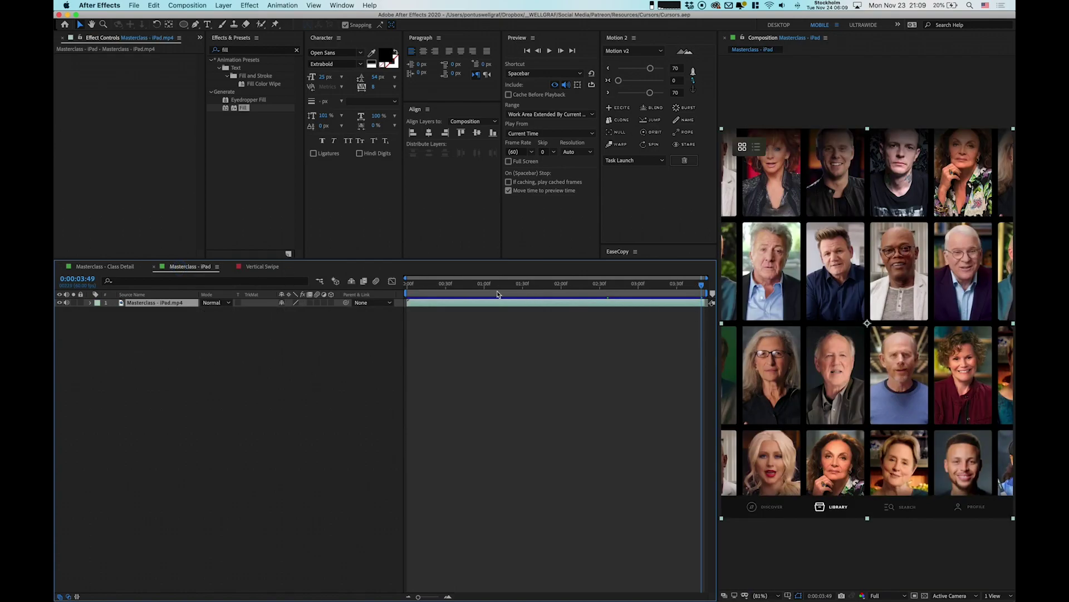
{"action": "left_click_drag", "start_coordinate": [493, 293], "coordinate": [405, 302]}
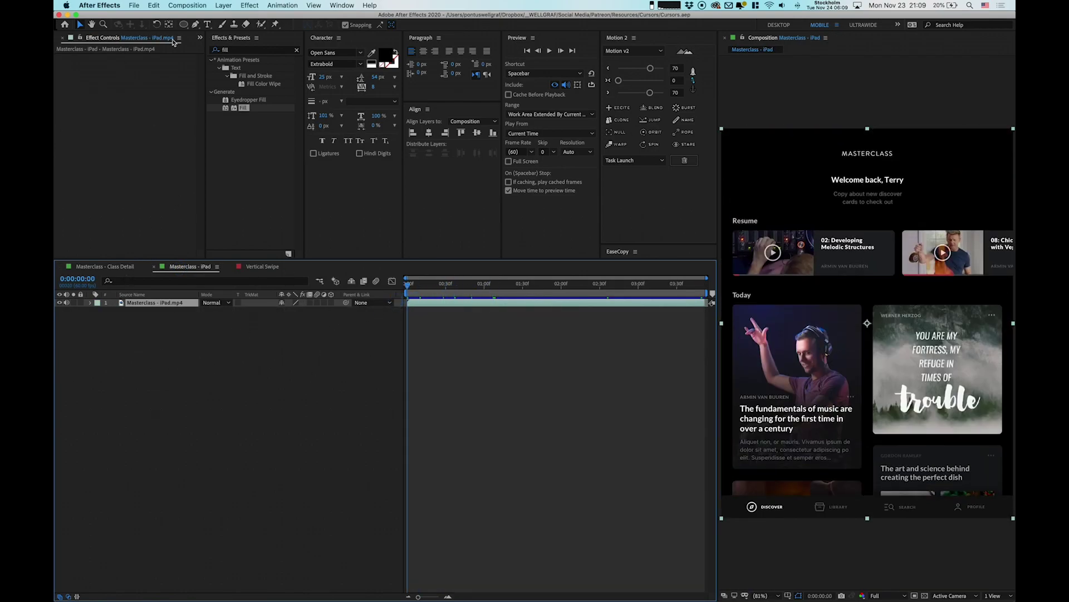
{"action": "left_click", "coordinate": [200, 37]}
{"action": "left_click", "coordinate": [203, 58]}
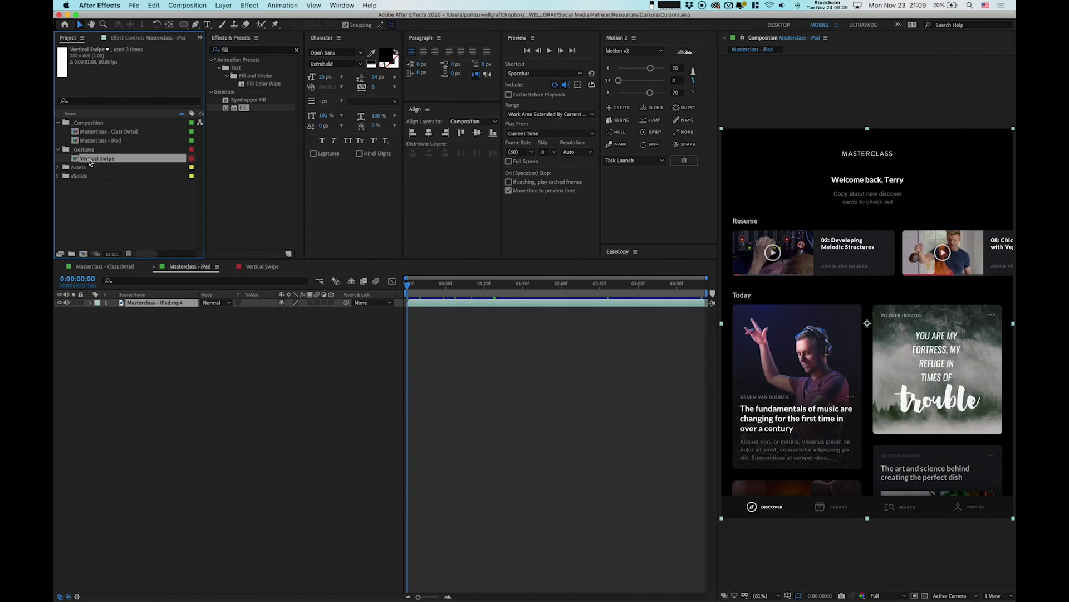
{"action": "left_click_drag", "start_coordinate": [90, 161], "coordinate": [886, 349]}
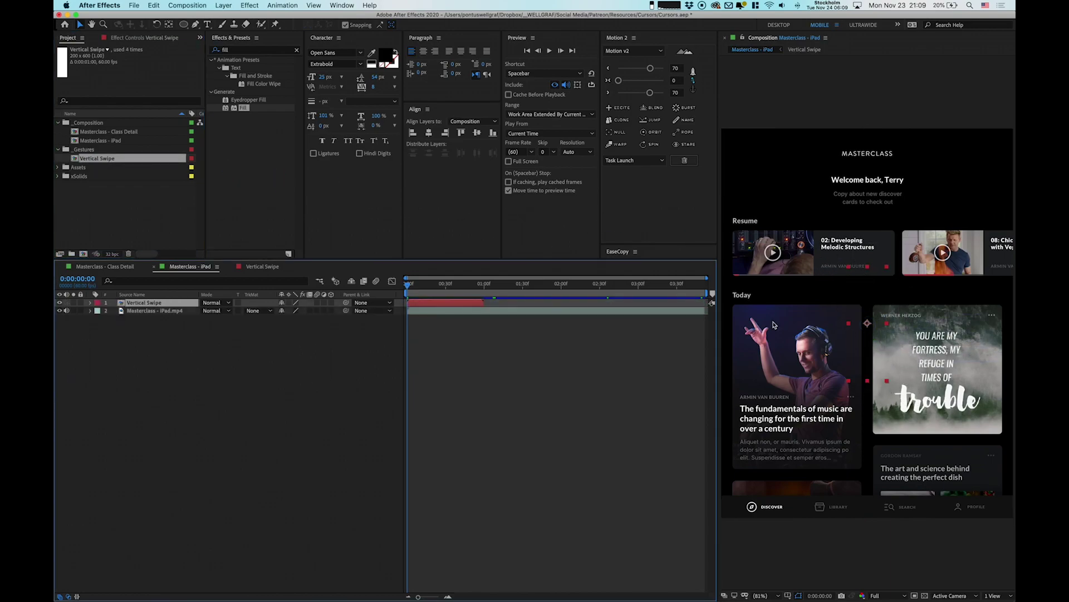
- Apply a white Fill effect to the new Vertical Swipe layer
{"action": "key", "text": "s"}
{"action": "left_click_drag", "start_coordinate": [442, 291], "coordinate": [449, 294]}
{"action": "double_click", "coordinate": [244, 109]}
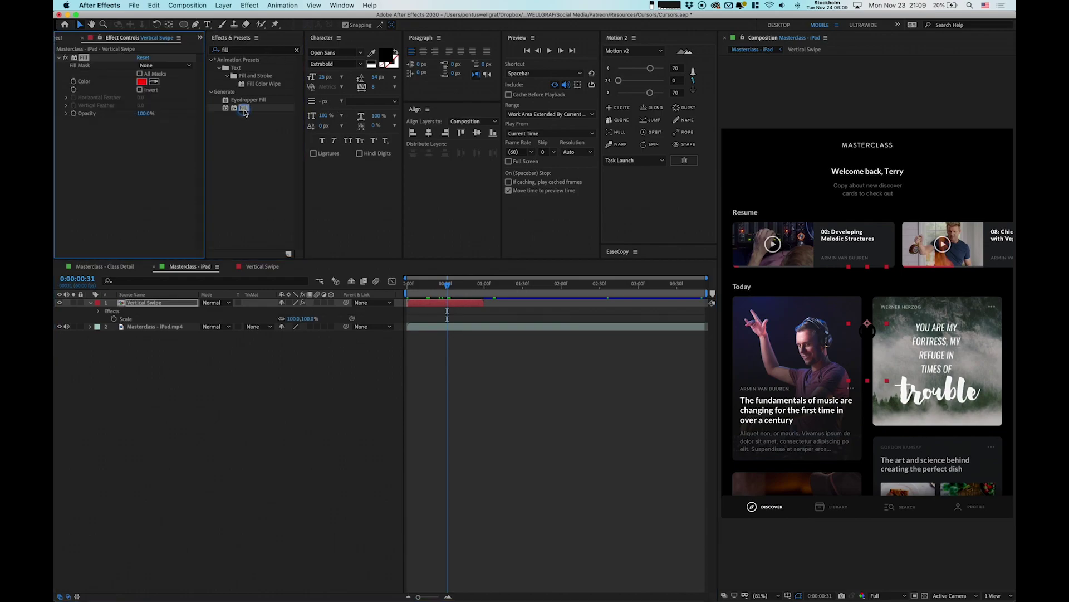
{"action": "left_click", "coordinate": [147, 81]}
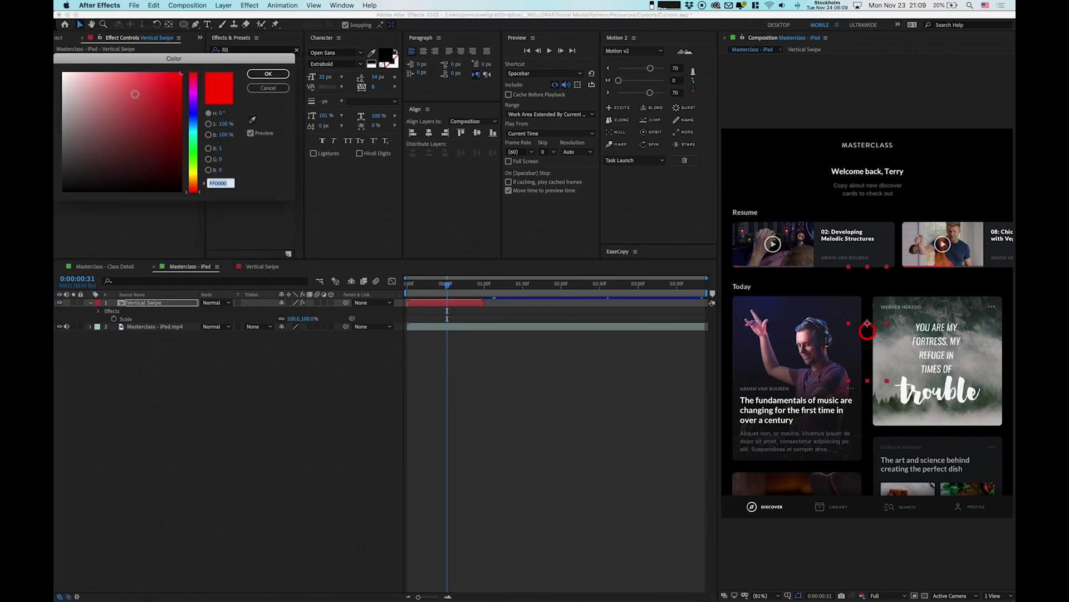
{"action": "left_click", "coordinate": [270, 76]}
- Raise the Vertical Swipe layer's Scale to 140%
{"action": "key", "text": "s"}
{"action": "left_click", "coordinate": [296, 310]}
{"action": "key", "text": "shift+Up"}
{"action": "key", "text": "Return"}
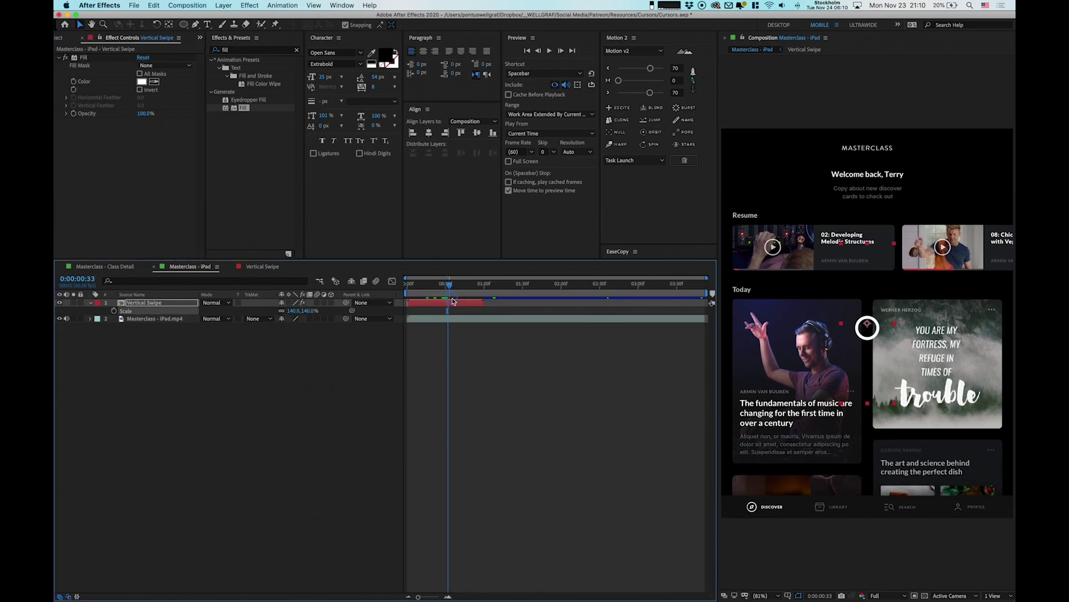
- Flip the Vertical Swipe layer vertically to 140, -140% and preview it from the start
{"action": "right_click", "coordinate": [445, 308]}
{"action": "mouse_move", "coordinate": [483, 347]}
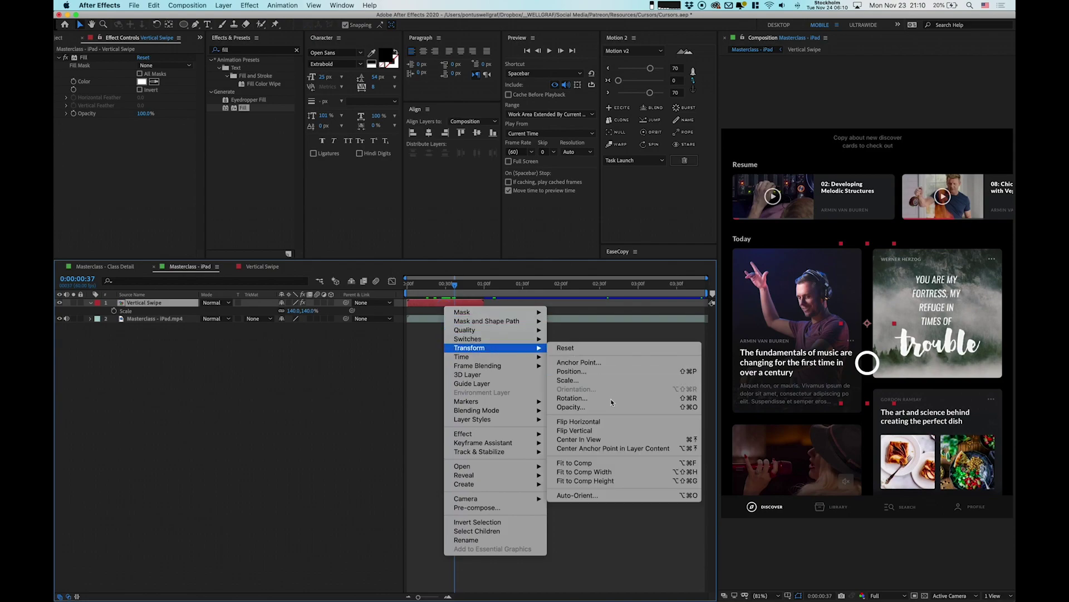
{"action": "left_click", "coordinate": [593, 433]}
{"action": "left_click_drag", "start_coordinate": [428, 289], "coordinate": [440, 306]}
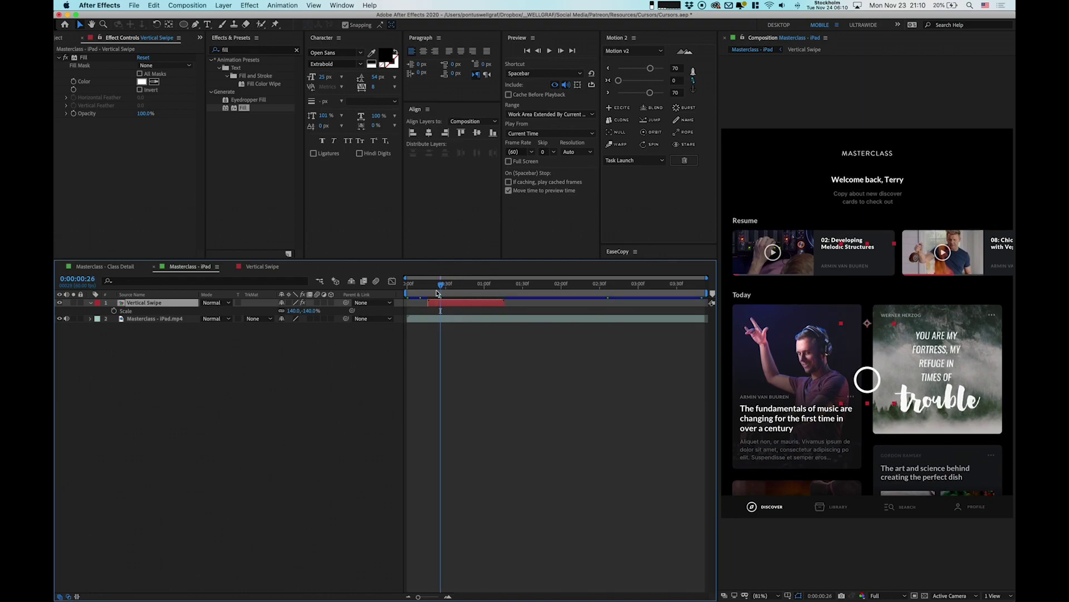
{"action": "key", "text": "Home"}
{"action": "key", "text": "space"}
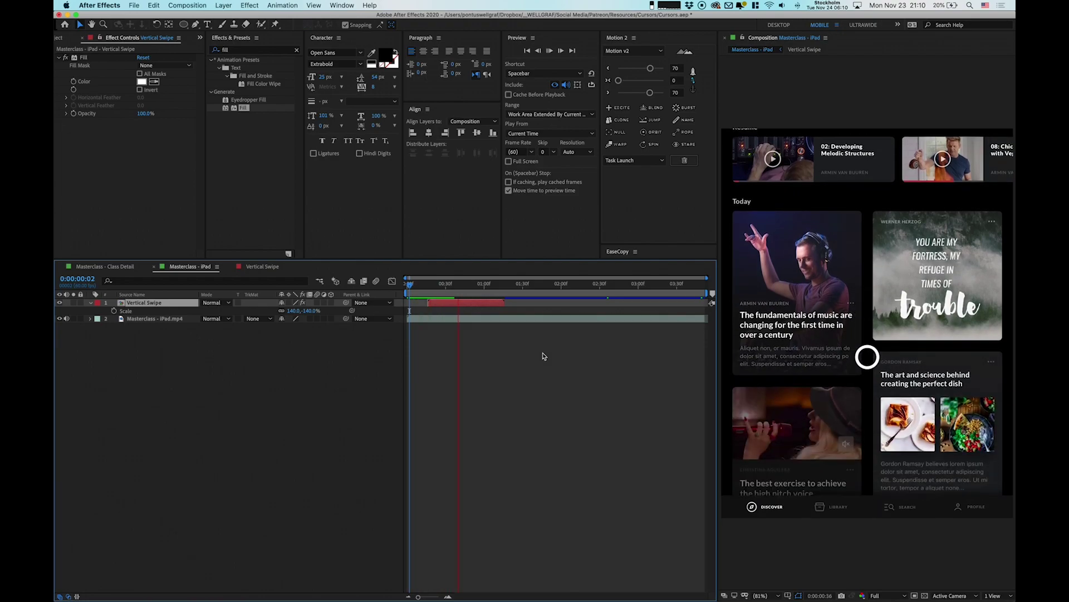
{"action": "key", "text": "space"}
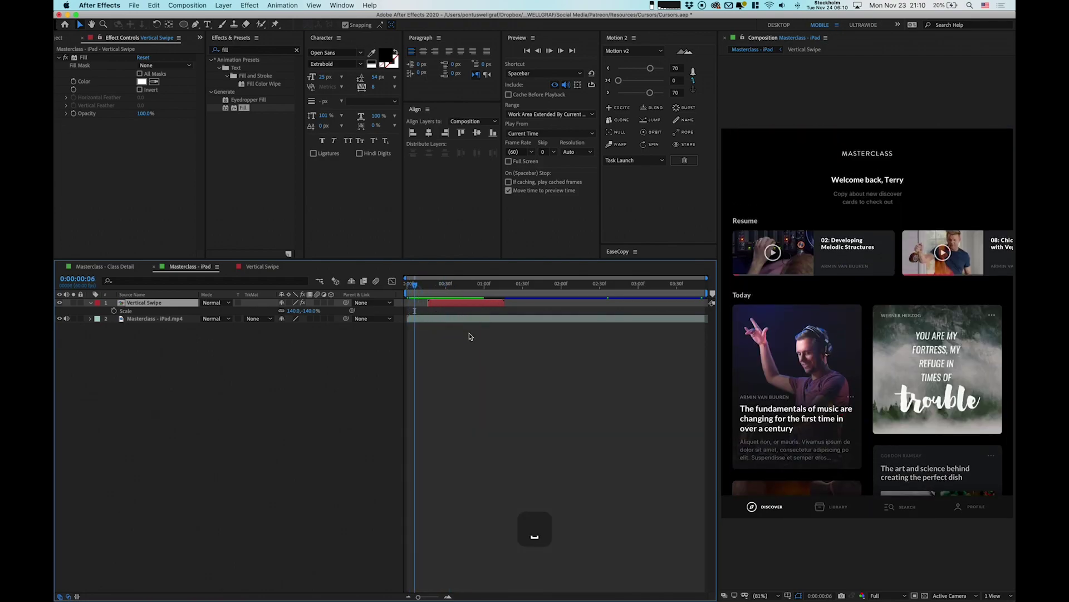
- Time-stretch the Vertical Swipe layer to 60%, preview it, and scrub to 0:00:00:48
{"action": "right_click", "coordinate": [441, 302]}
{"action": "mouse_move", "coordinate": [490, 352]}
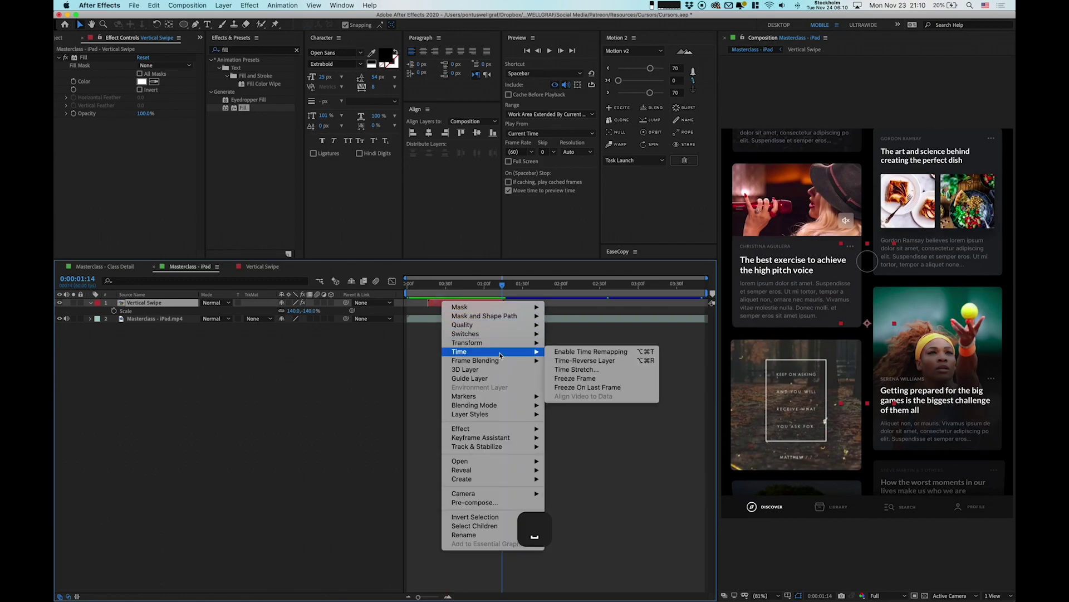
{"action": "left_click", "coordinate": [565, 369]}
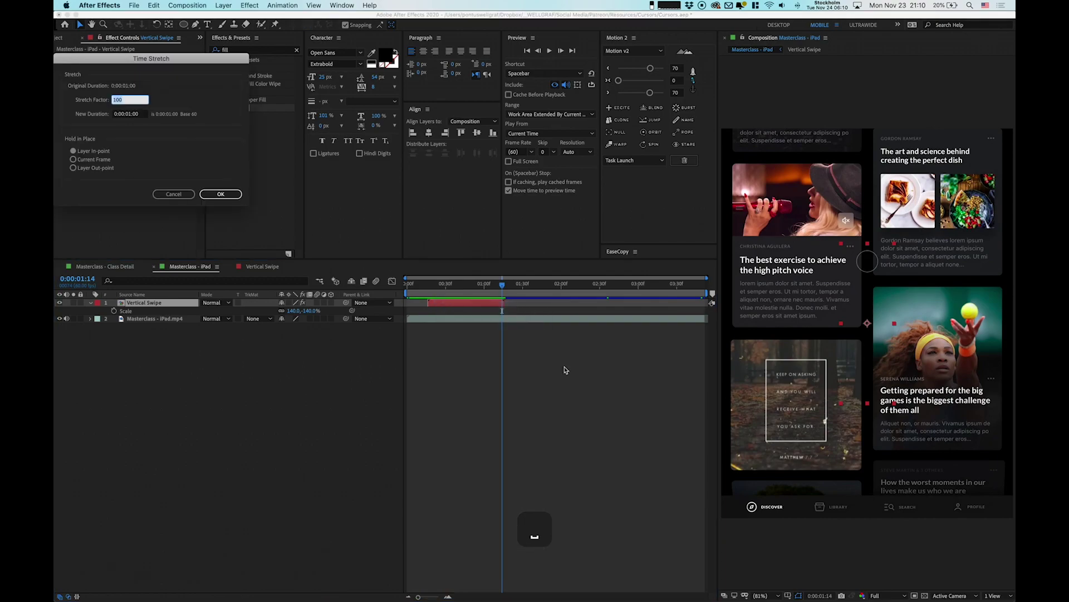
{"action": "type", "text": "60"}
{"action": "key", "text": "Return"}
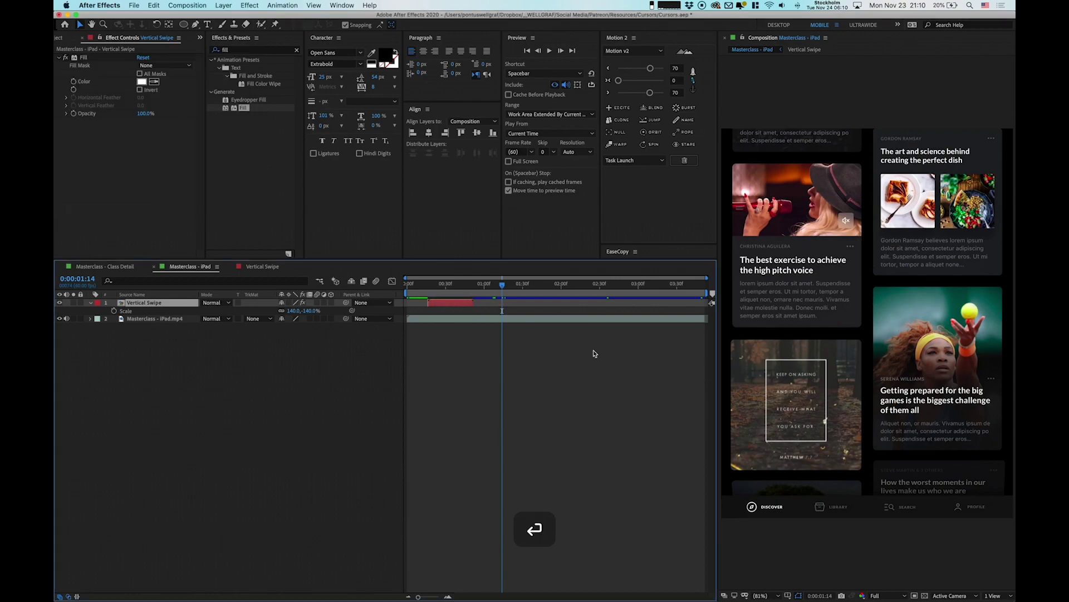
{"action": "key", "text": "Home"}
{"action": "key", "text": "space"}
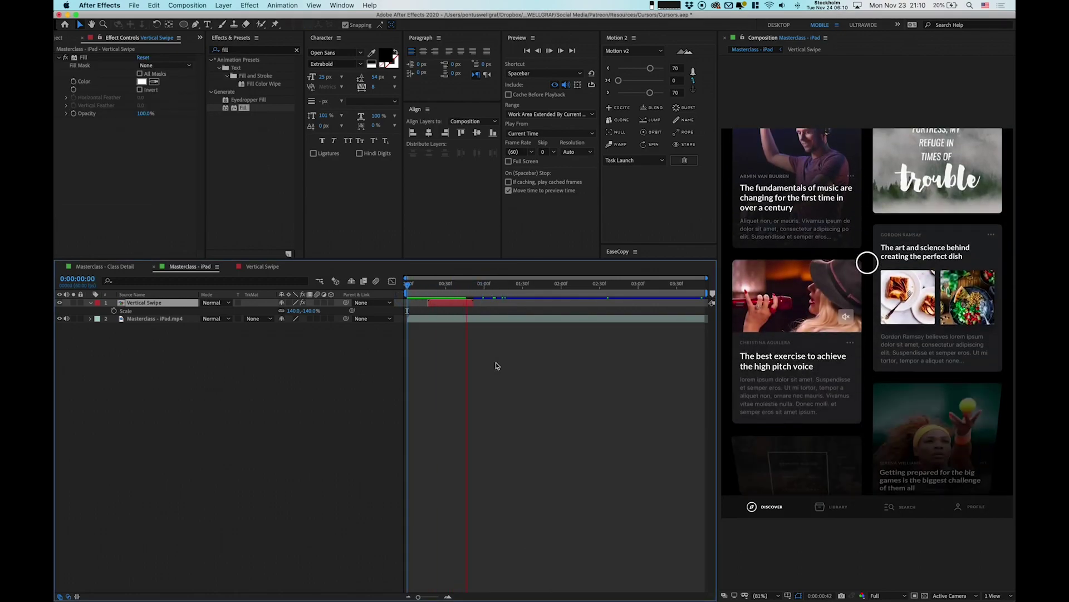
{"action": "key", "text": "space"}
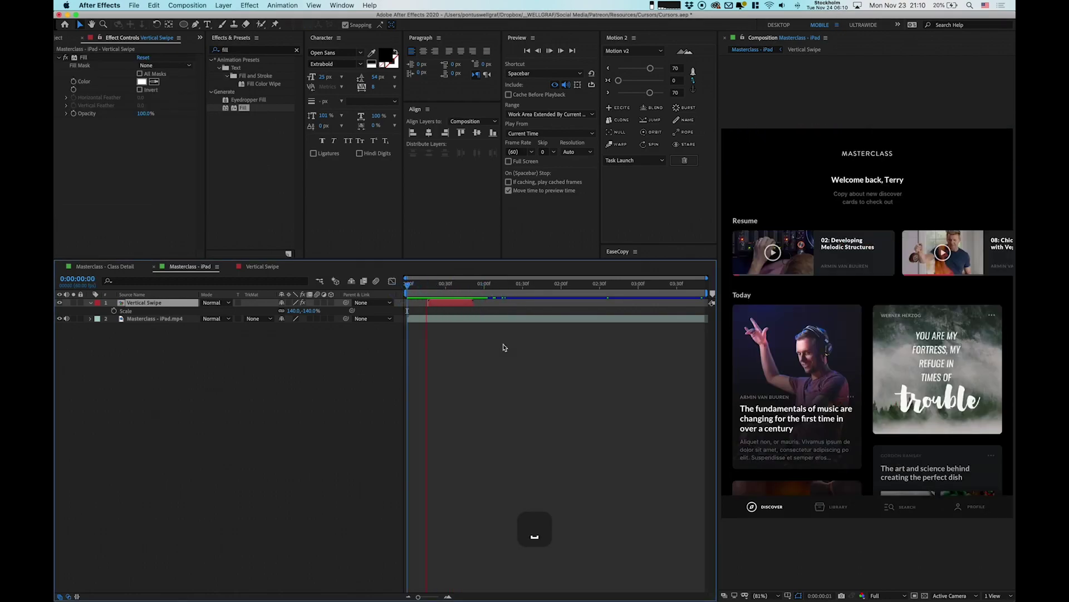
{"action": "left_click", "coordinate": [392, 294]}
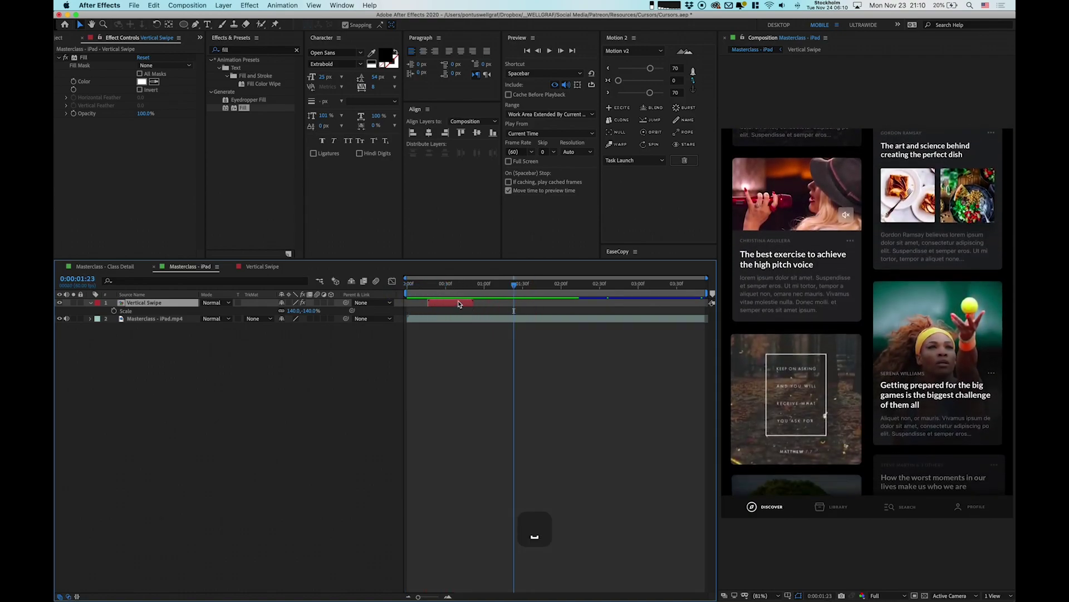
{"action": "left_click", "coordinate": [434, 290]}
{"action": "left_click_drag", "start_coordinate": [447, 292], "coordinate": [448, 319]}
- Keyframe the circle's Position, nudging it upward at 0:00:00:45, and ease the keyframes at 100
{"action": "key", "text": "p"}
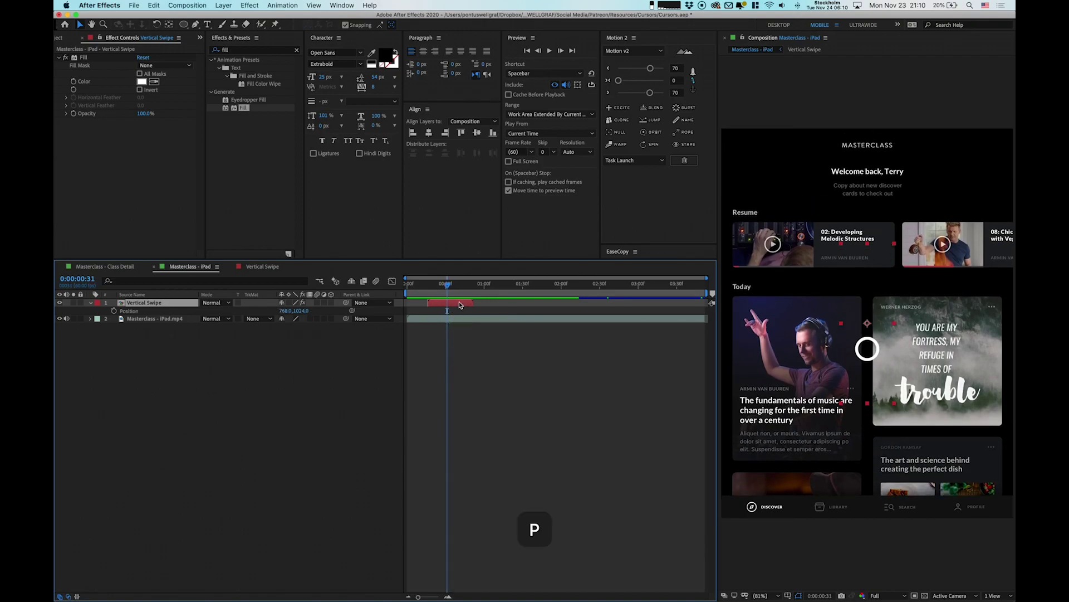
{"action": "left_click", "coordinate": [114, 310]}
{"action": "left_click_drag", "start_coordinate": [449, 285], "coordinate": [472, 301]}
{"action": "key", "text": "shift"}
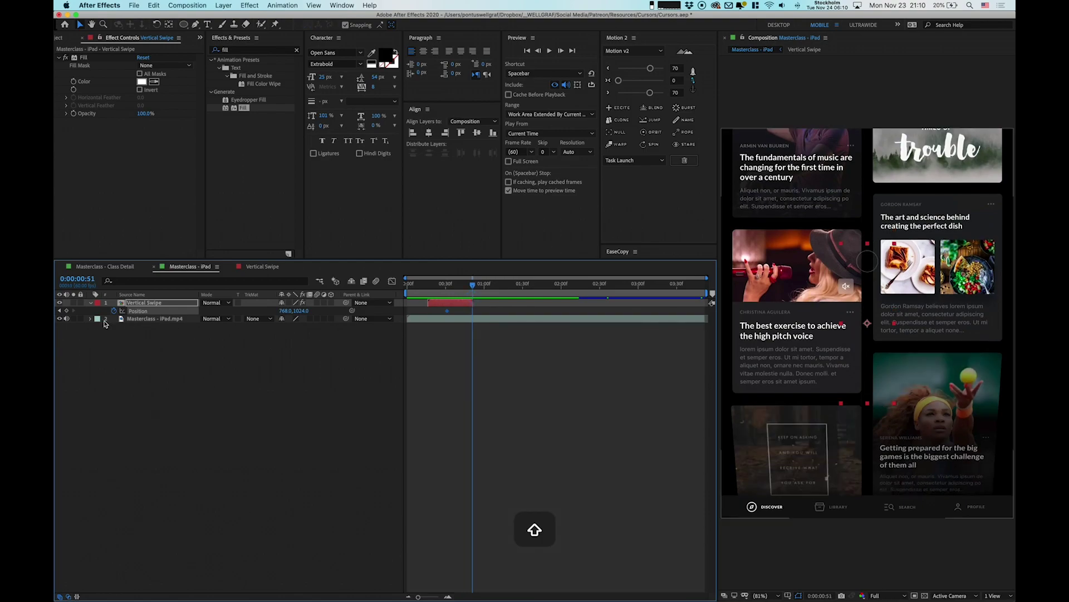
{"action": "key", "text": "shift+Up"}
{"action": "key", "text": "shift+Up"}
{"action": "key", "text": "shift+Up"}
{"action": "key", "text": "shift+Up"}
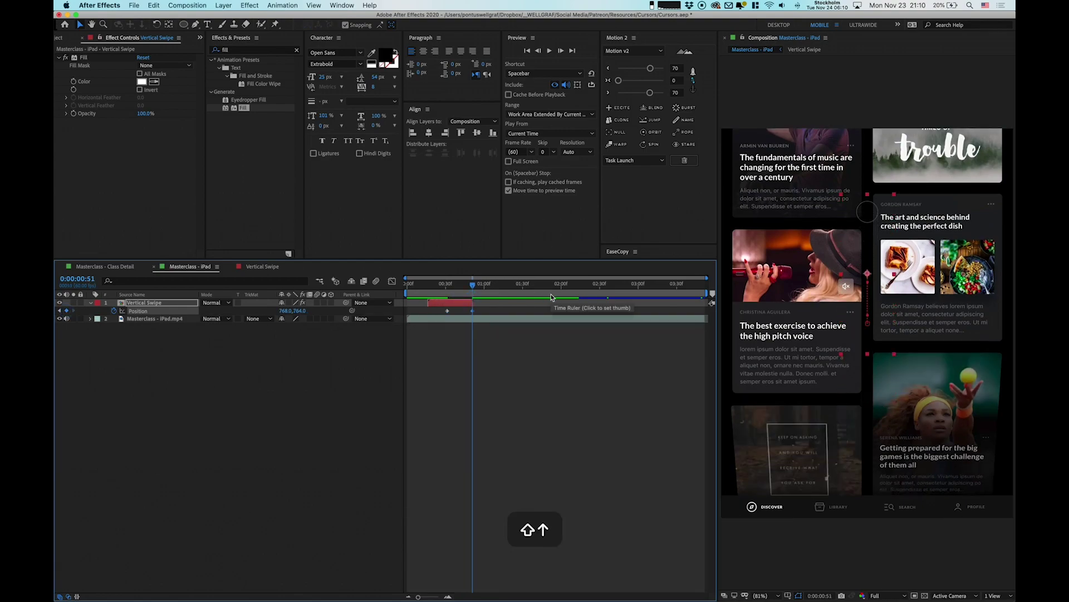
{"action": "left_click", "coordinate": [472, 311]}
{"action": "left_click_drag", "start_coordinate": [650, 93], "coordinate": [666, 94]}
{"action": "key", "text": "space"}
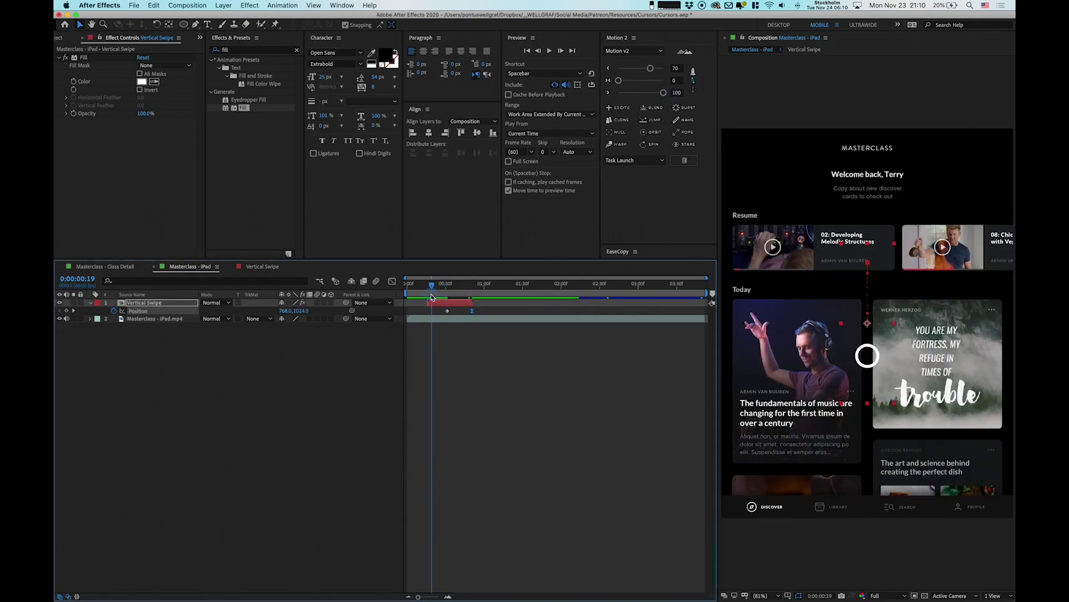
{"action": "key", "text": "space"}
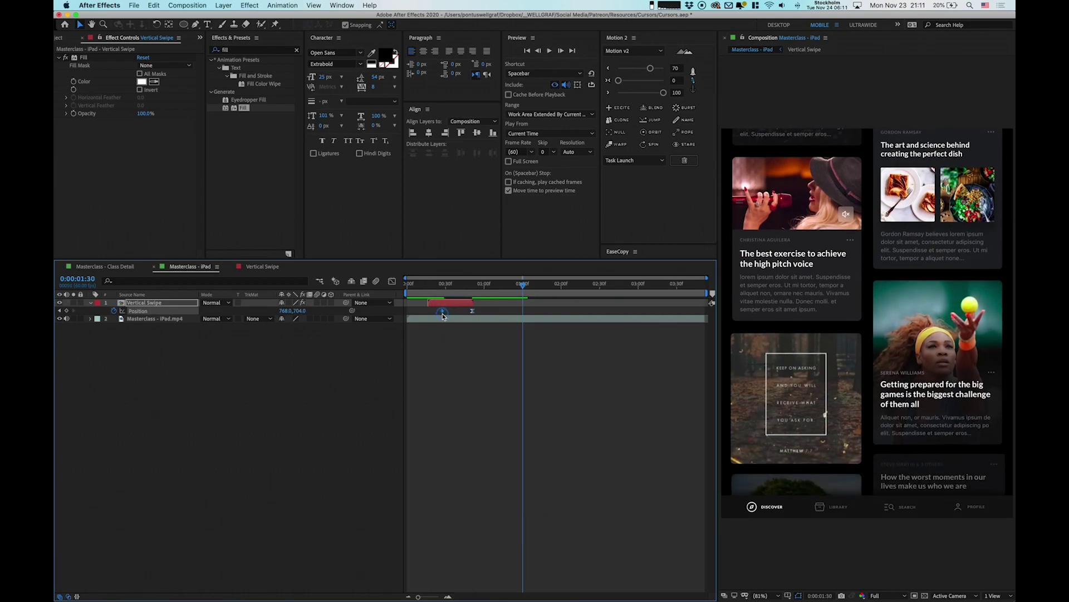
- Nudge the circle slightly down at 0:00:00:51, preview the swipe, and save the project
{"action": "left_click", "coordinate": [427, 288]}
{"action": "key", "text": "space"}
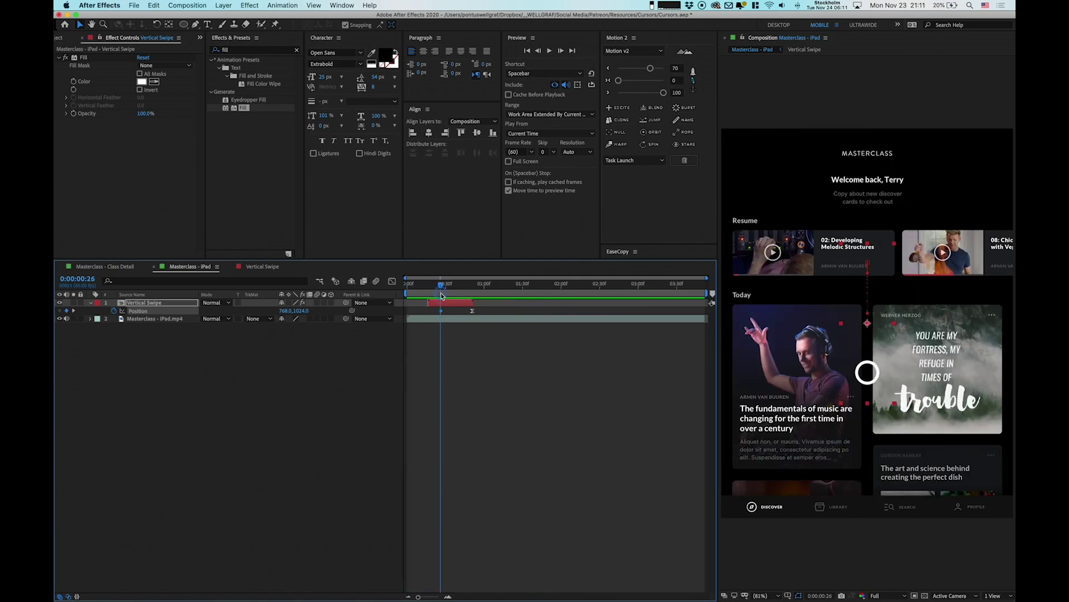
{"action": "left_click", "coordinate": [470, 294], "text": "shift"}
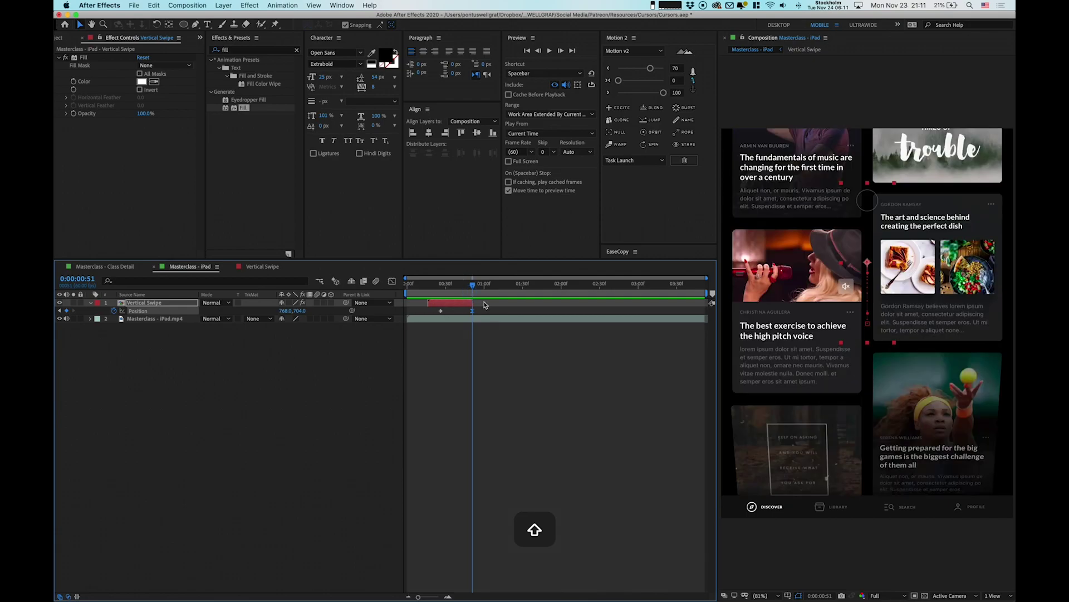
{"action": "key", "text": "shift+Down"}
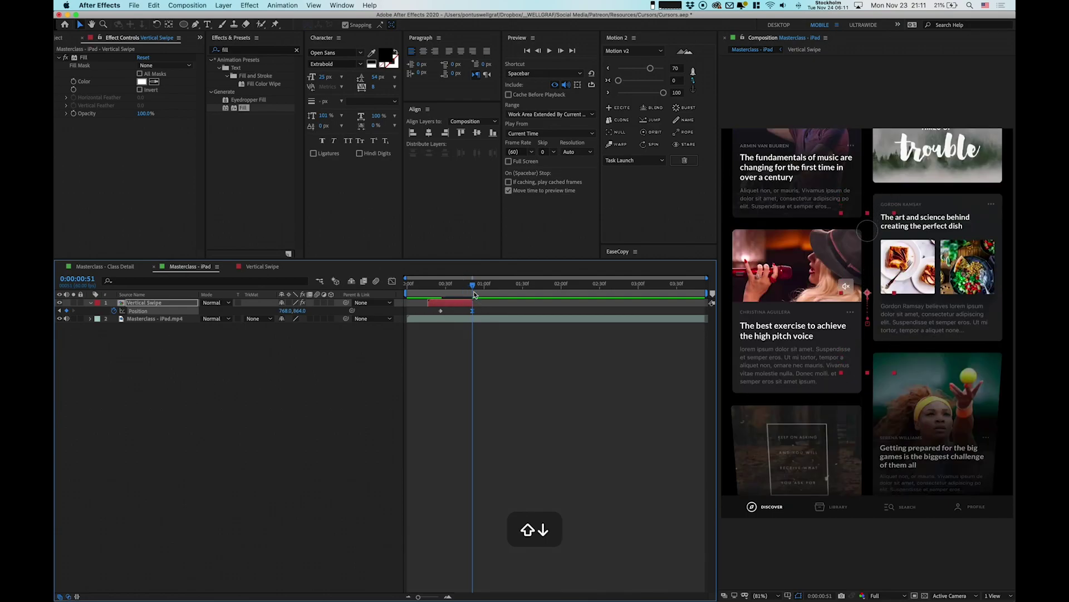
{"action": "left_click_drag", "start_coordinate": [474, 295], "coordinate": [418, 329]}
{"action": "key", "text": "space"}
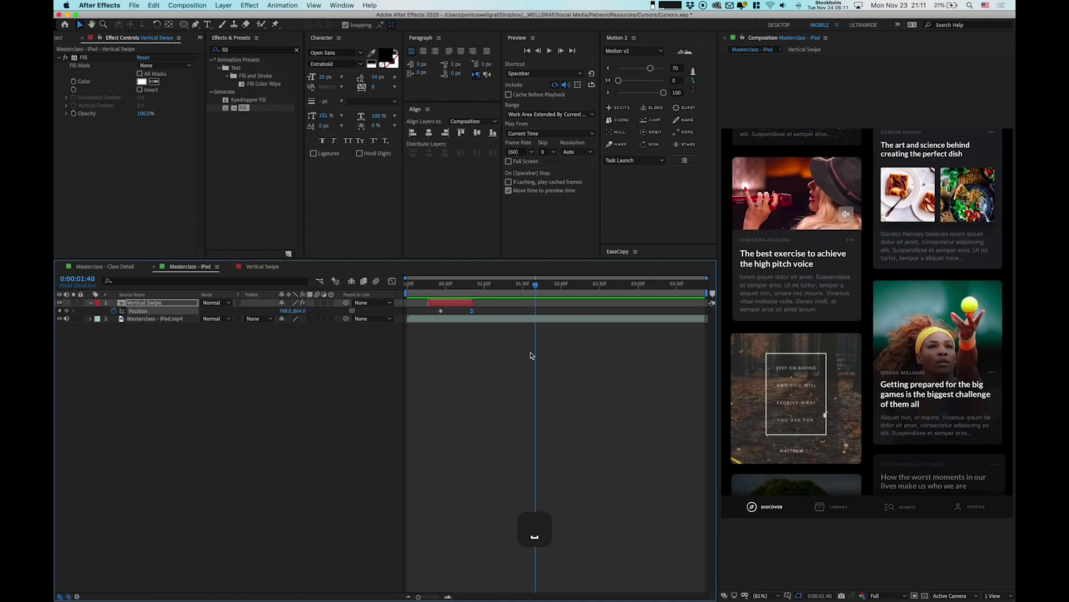
{"action": "key", "text": "super+shift+a"}
{"action": "key", "text": "super+s"}
- Create a 300×300 composition named Tap and draw a circle across its canvas with the Ellipse tool
{"action": "left_click", "coordinate": [187, 6]}
{"action": "left_click", "coordinate": [186, 17]}
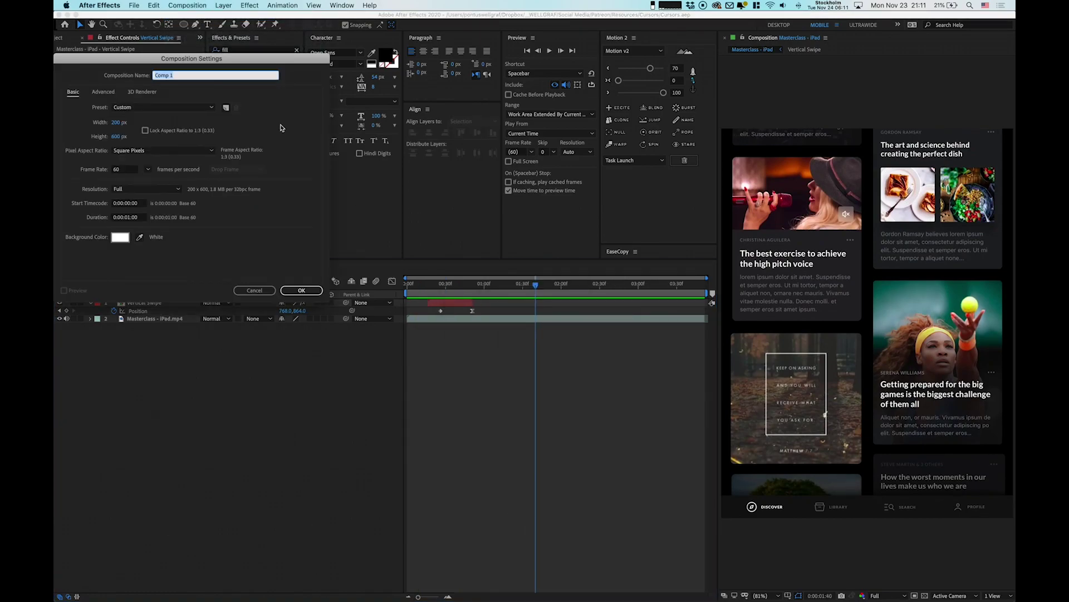
{"action": "left_click", "coordinate": [120, 123]}
{"action": "type", "text": "300"}
{"action": "key", "text": "Tab"}
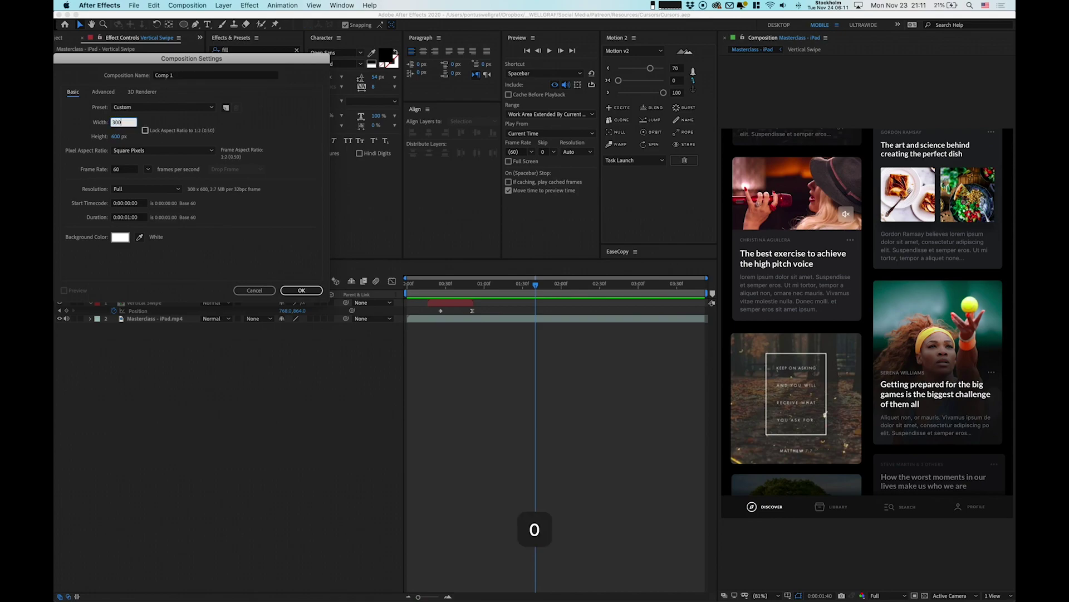
{"action": "type", "text": "300"}
{"action": "left_click", "coordinate": [167, 78]}
{"action": "type", "text": "Tap"}
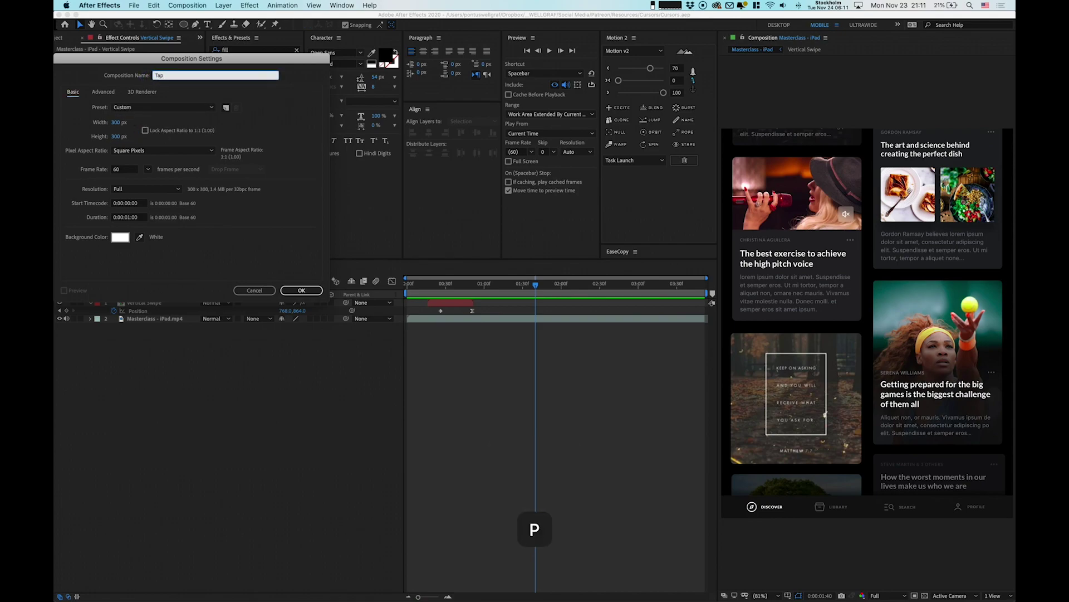
{"action": "key", "text": "Return"}
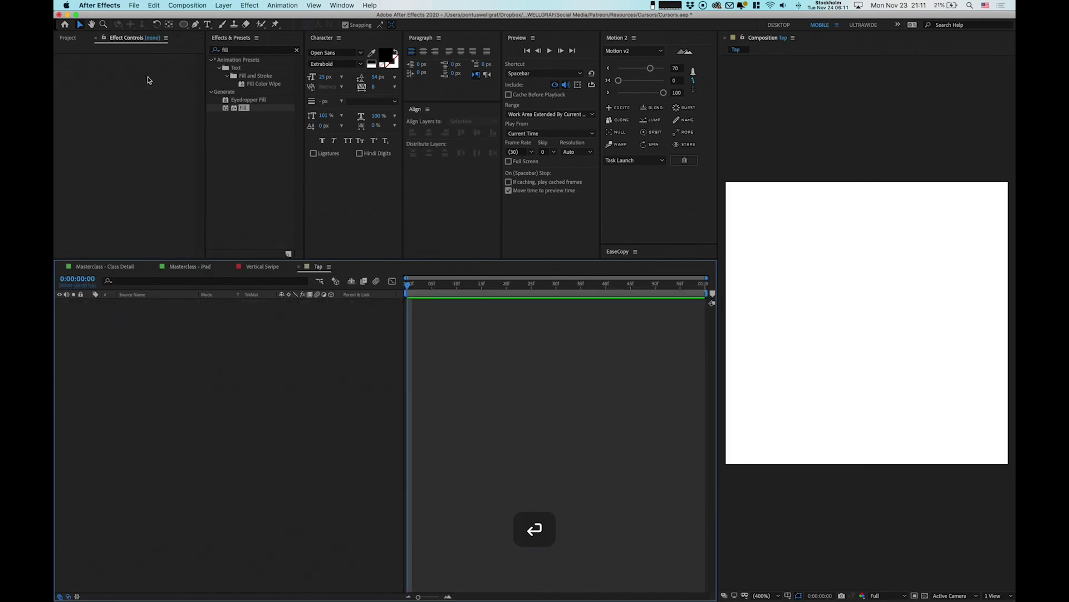
{"action": "left_click", "coordinate": [183, 25]}
{"action": "left_click_drag", "start_coordinate": [800, 272], "coordinate": [976, 475]}
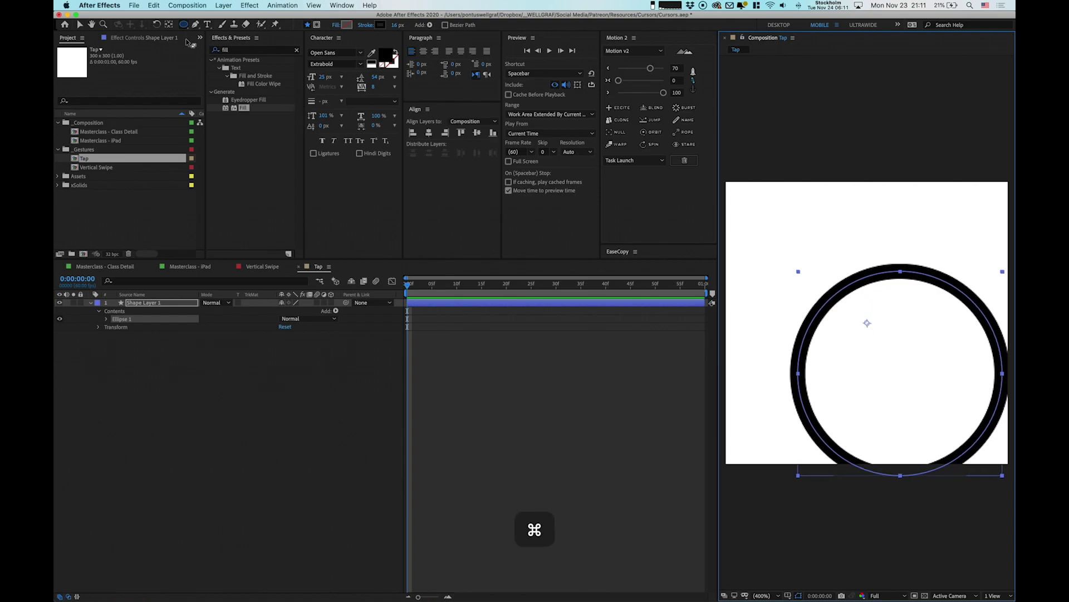
- Centre the circle horizontally and vertically in the Tap composition
{"action": "key", "text": "comma"}
{"action": "key", "text": "v"}
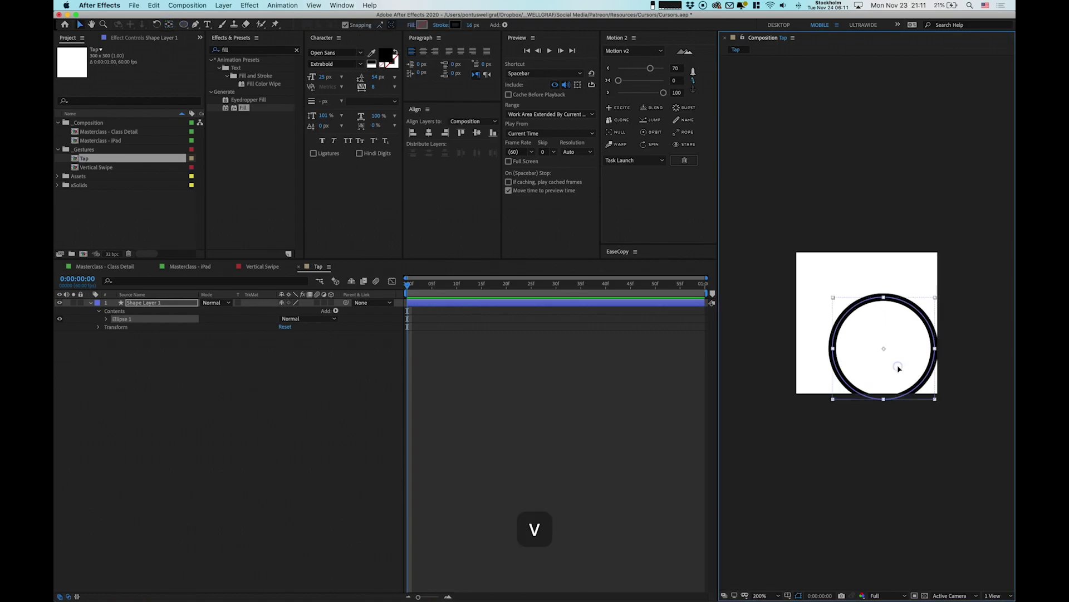
{"action": "left_click_drag", "start_coordinate": [898, 368], "coordinate": [882, 348]}
{"action": "key", "text": "y"}
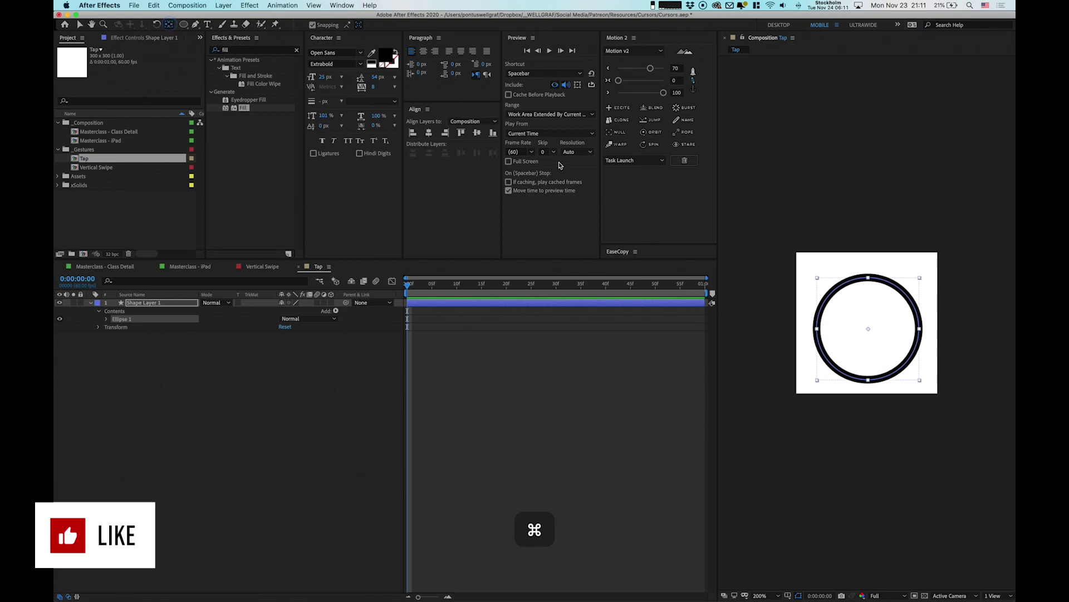
{"action": "left_click", "coordinate": [429, 133]}
{"action": "left_click", "coordinate": [476, 132]}
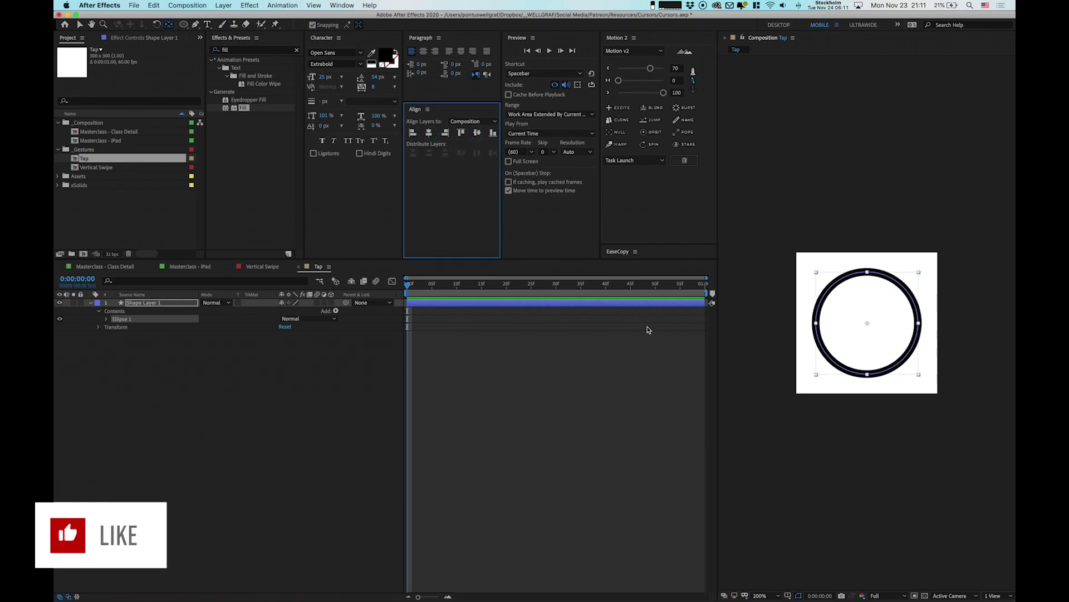
{"action": "key", "text": "v"}
- Rename the shape layer to 'Circle' and expand its Contents down to Ellipse 1's stroke
{"action": "left_click", "coordinate": [134, 294]}
{"action": "left_click", "coordinate": [167, 302]}
{"action": "key", "text": "Return"}
{"action": "type", "text": "Circle"}
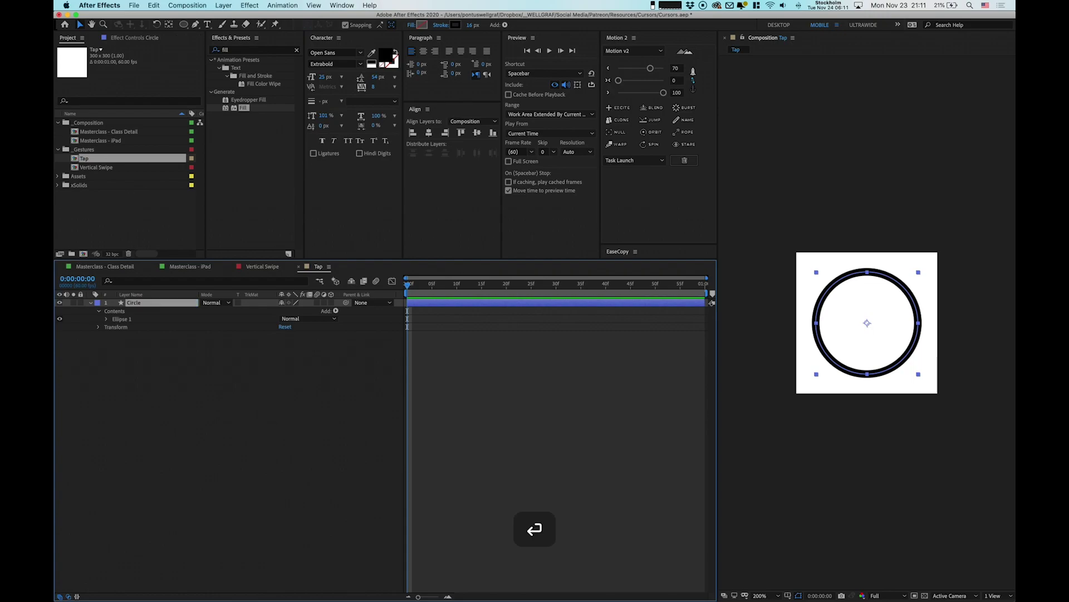
{"action": "type", "text": "s"}
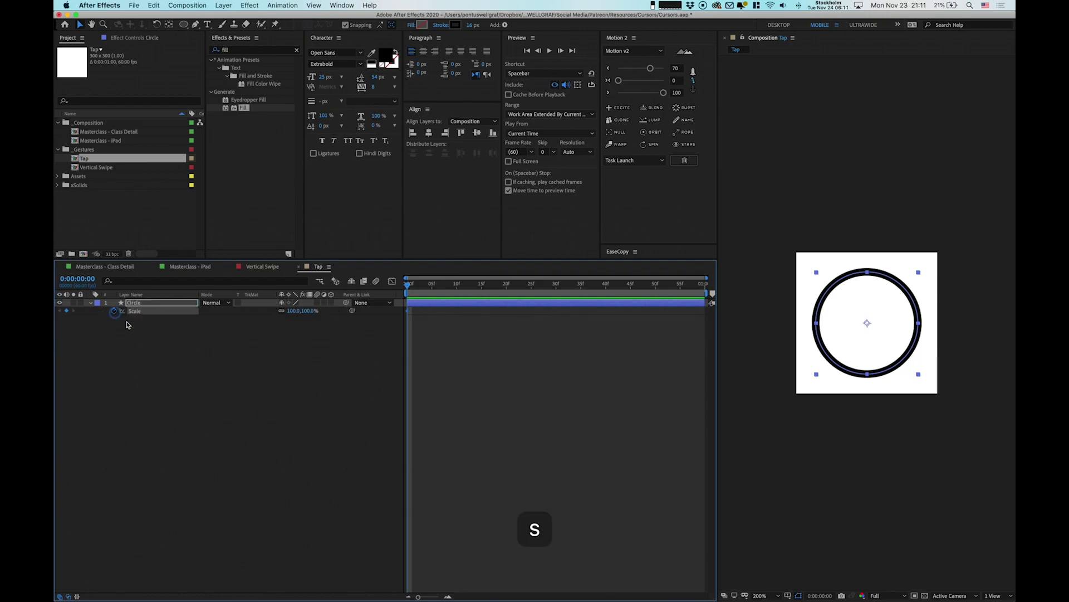
{"action": "left_click", "coordinate": [91, 304]}
{"action": "left_click", "coordinate": [92, 303]}
{"action": "left_click", "coordinate": [99, 312]}
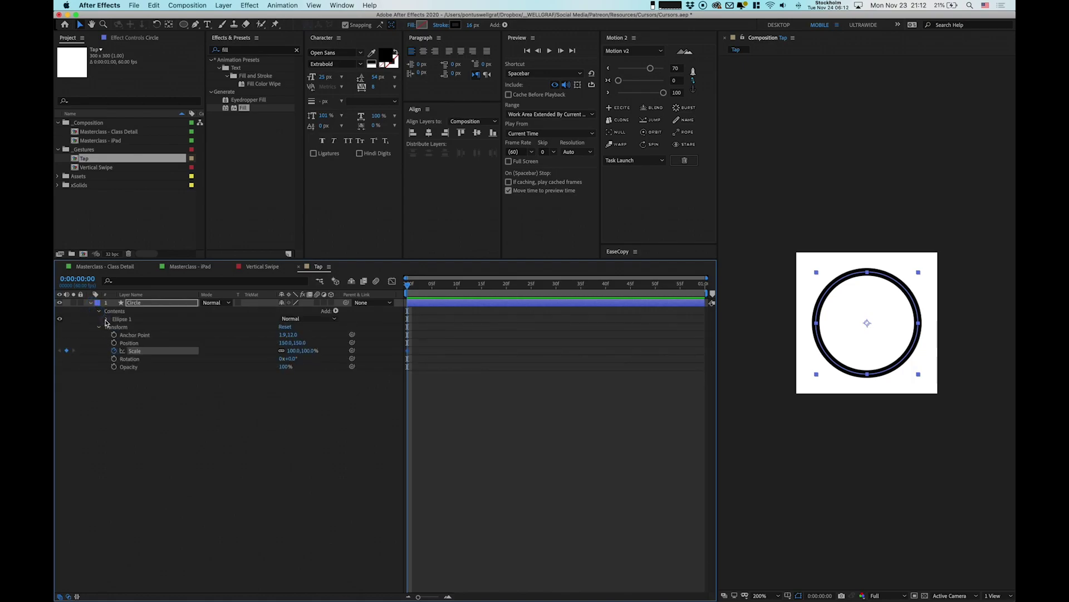
{"action": "left_click", "coordinate": [107, 320]}
{"action": "left_click", "coordinate": [114, 335]}
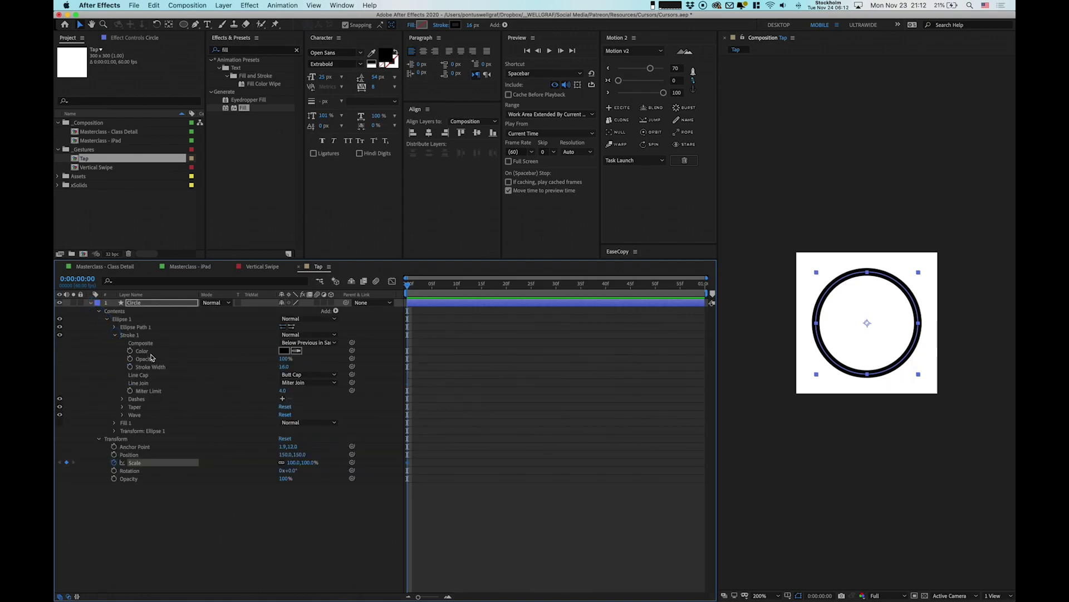
- Keyframe Stroke Width at frame 0 and Scale at the end and frame 30, shrinking it to about 76%
{"action": "left_click", "coordinate": [130, 367]}
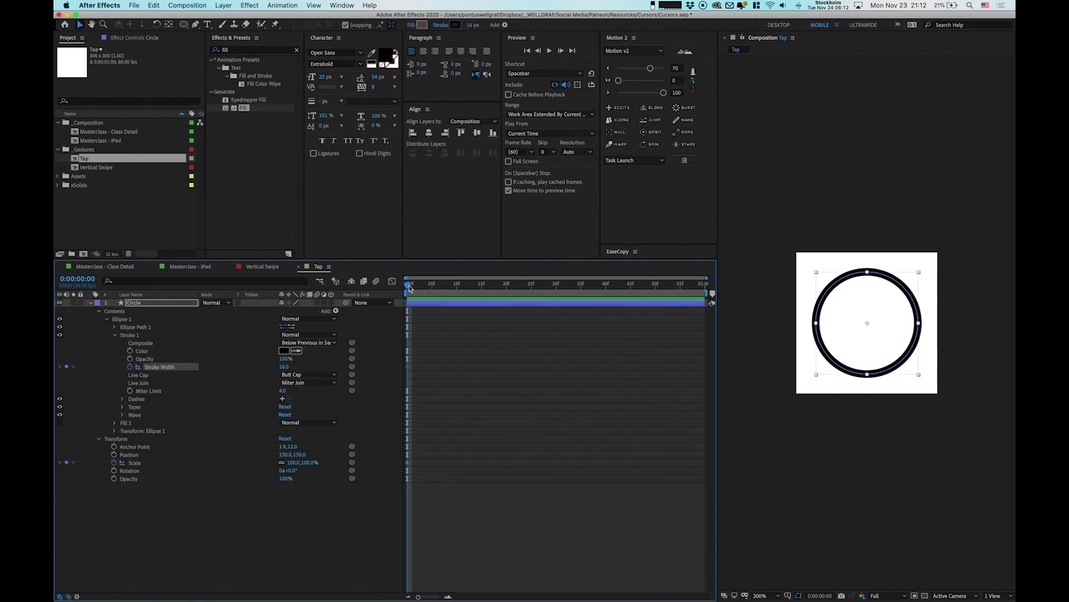
{"action": "left_click_drag", "start_coordinate": [409, 285], "coordinate": [704, 386]}
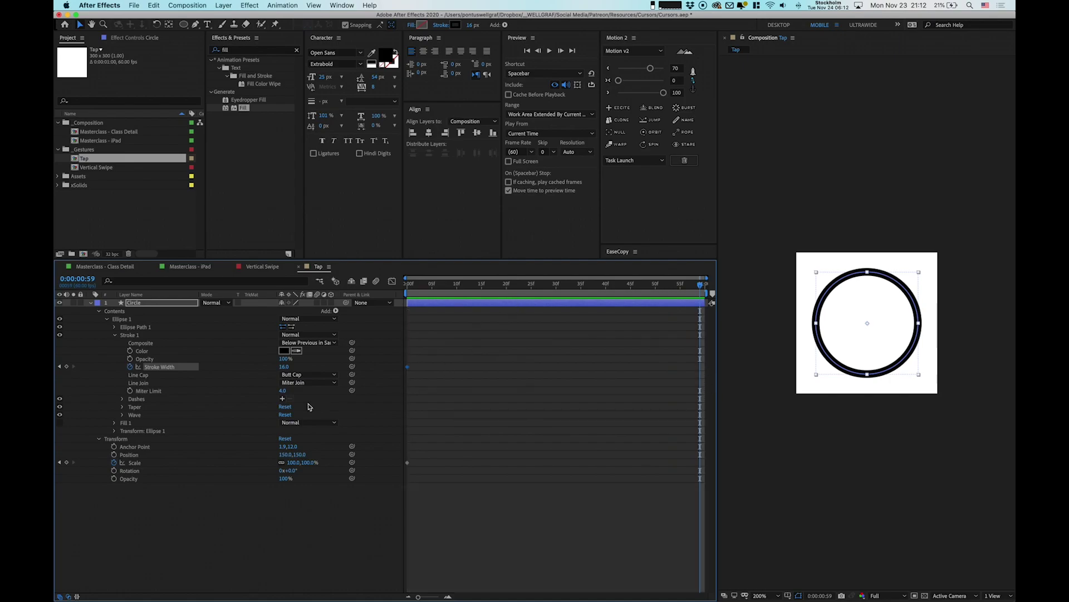
{"action": "left_click", "coordinate": [67, 463]}
{"action": "left_click_drag", "start_coordinate": [644, 290], "coordinate": [556, 337]}
{"action": "left_click", "coordinate": [67, 463]}
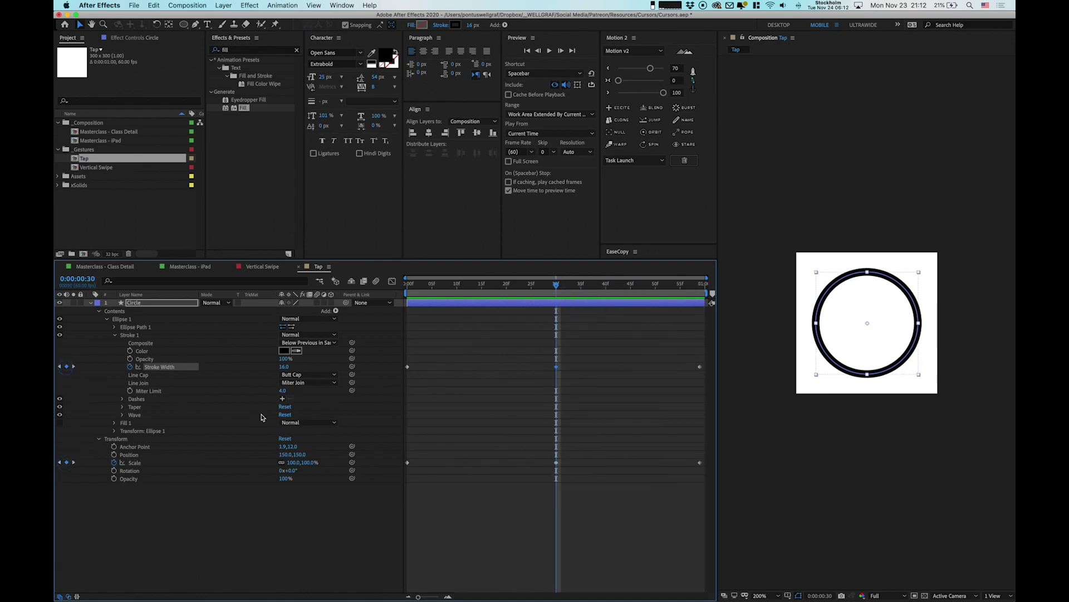
{"action": "left_click_drag", "start_coordinate": [570, 356], "coordinate": [535, 472]}
{"action": "key", "text": "super+z"}
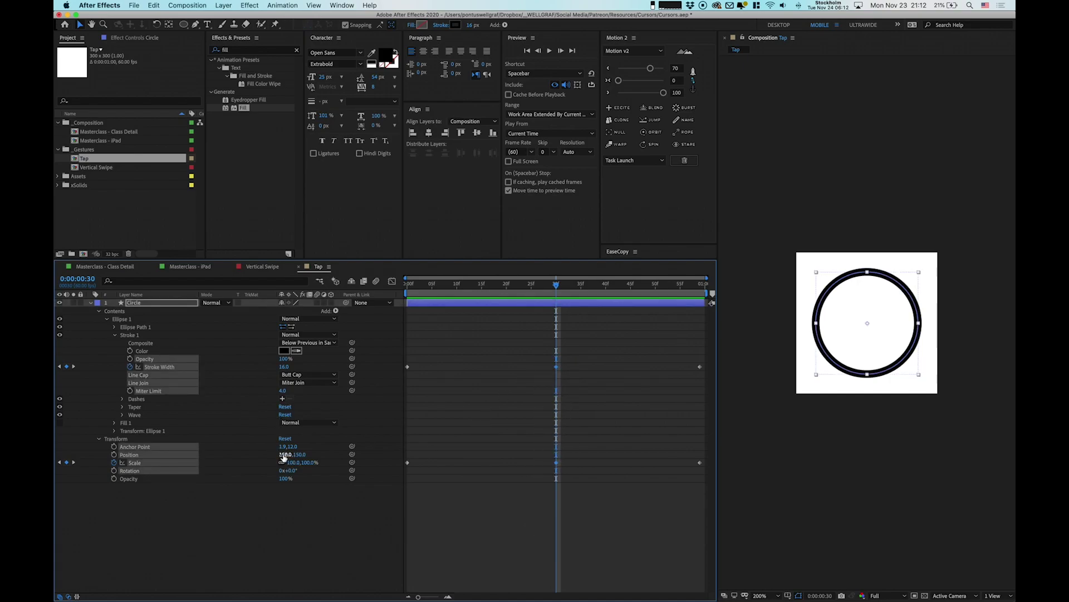
{"action": "mouse_move", "coordinate": [289, 463]}
{"action": "left_mouse_down"}
{"action": "mouse_move", "coordinate": [272, 468]}
{"action": "mouse_move", "coordinate": [281, 469]}
{"action": "left_mouse_up"}
{"action": "key", "text": "space"}
- Set the circle's Stroke Width to 0 at the first keyframe and paste it at the end
{"action": "left_click", "coordinate": [408, 369]}
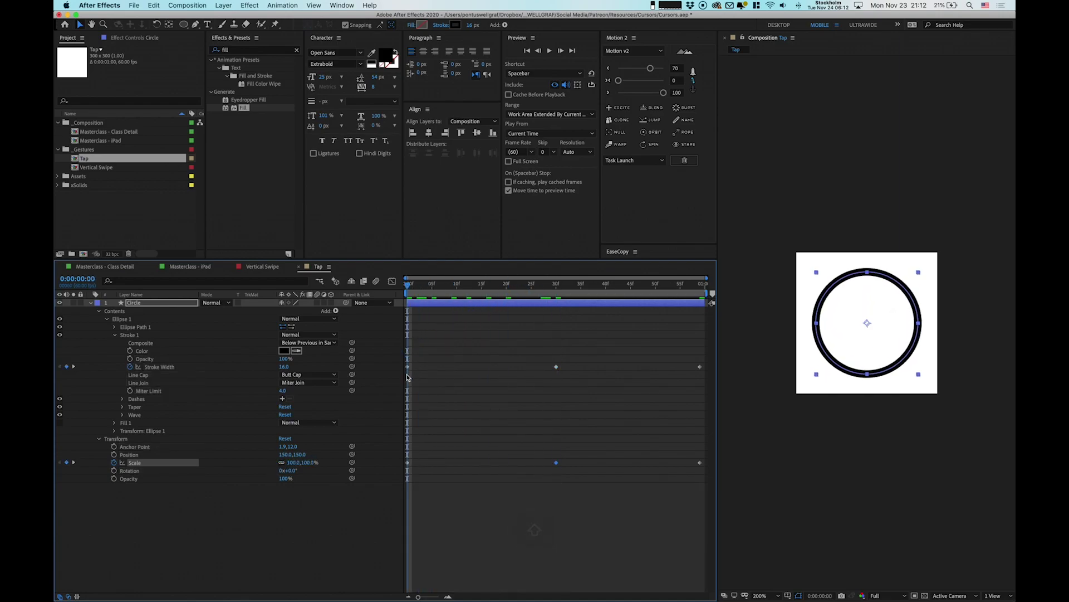
{"action": "type", "text": "0"}
{"action": "key", "text": "Return"}
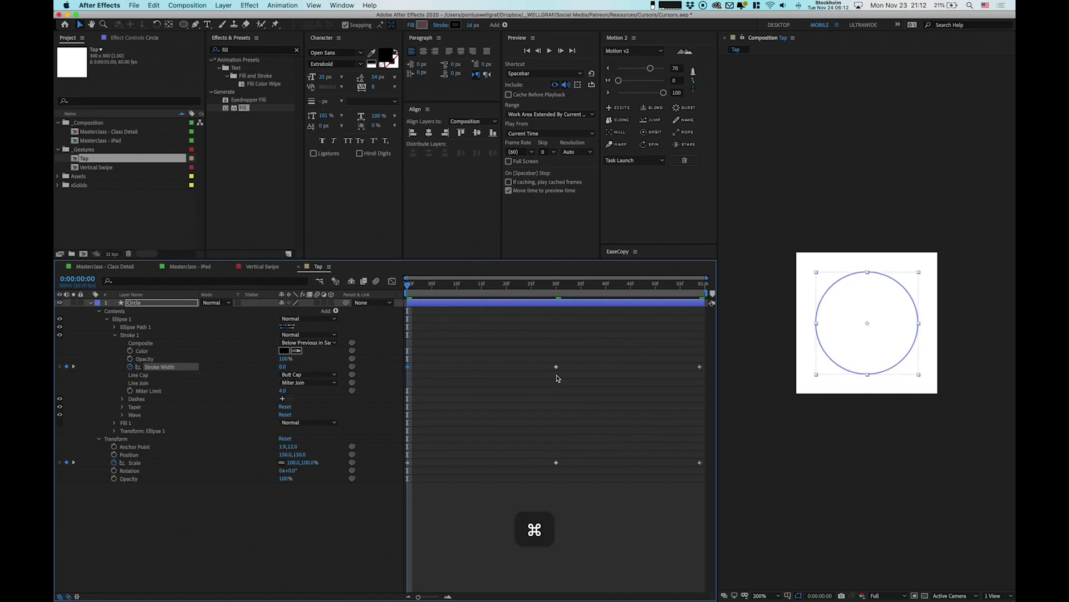
{"action": "left_click", "coordinate": [696, 288]}
{"action": "key", "text": "super+v"}
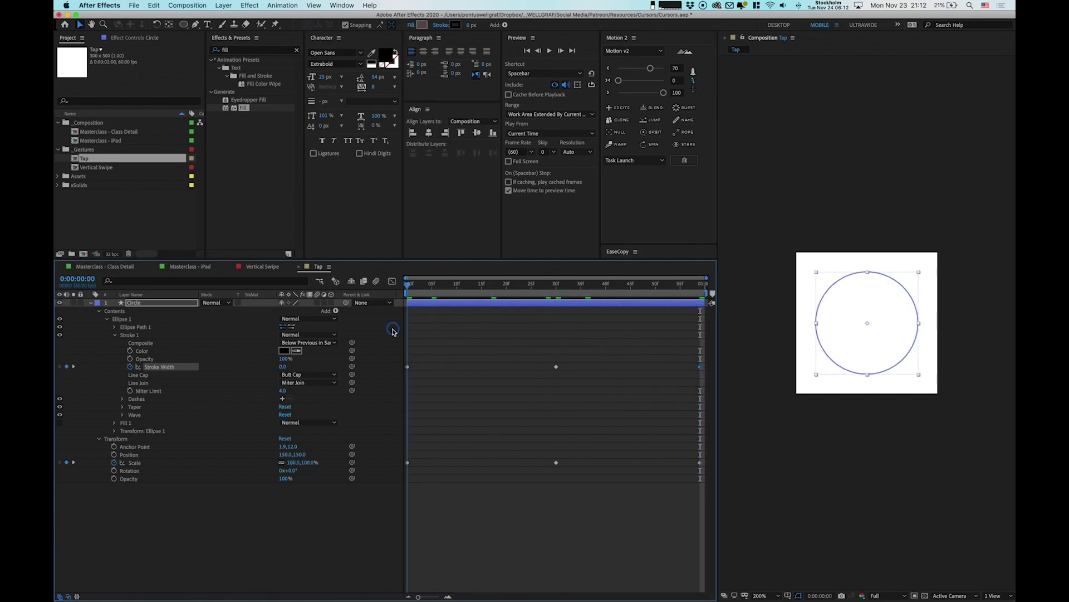
{"action": "key", "text": "space"}
{"action": "key", "text": "space"}
- Shrink the circle's Scale to 49% at frame 30 and preview the pulse
{"action": "left_click", "coordinate": [556, 284]}
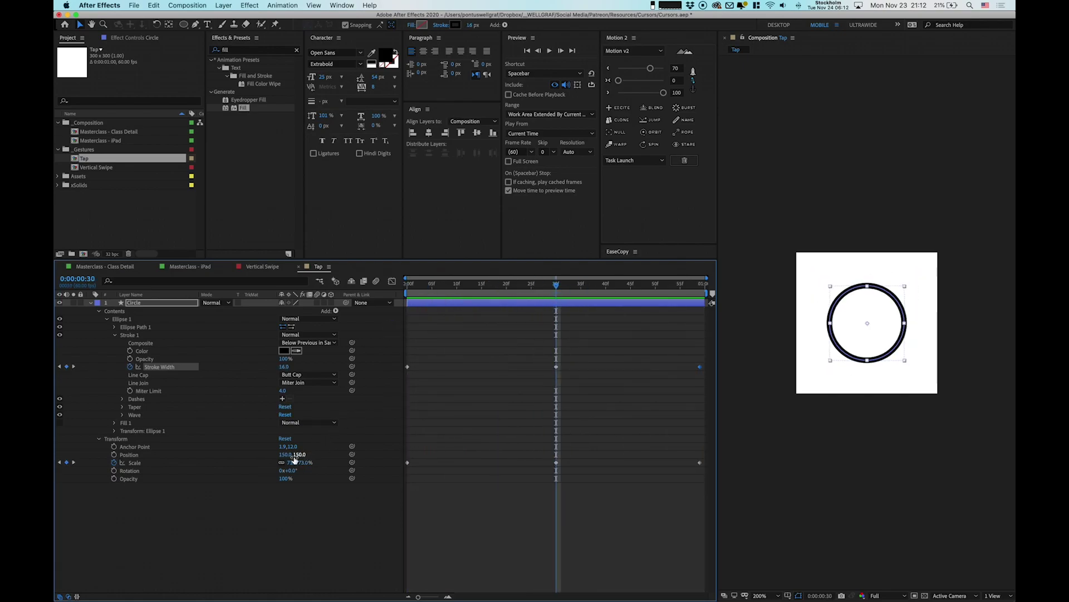
{"action": "left_click_drag", "start_coordinate": [293, 463], "coordinate": [285, 467]}
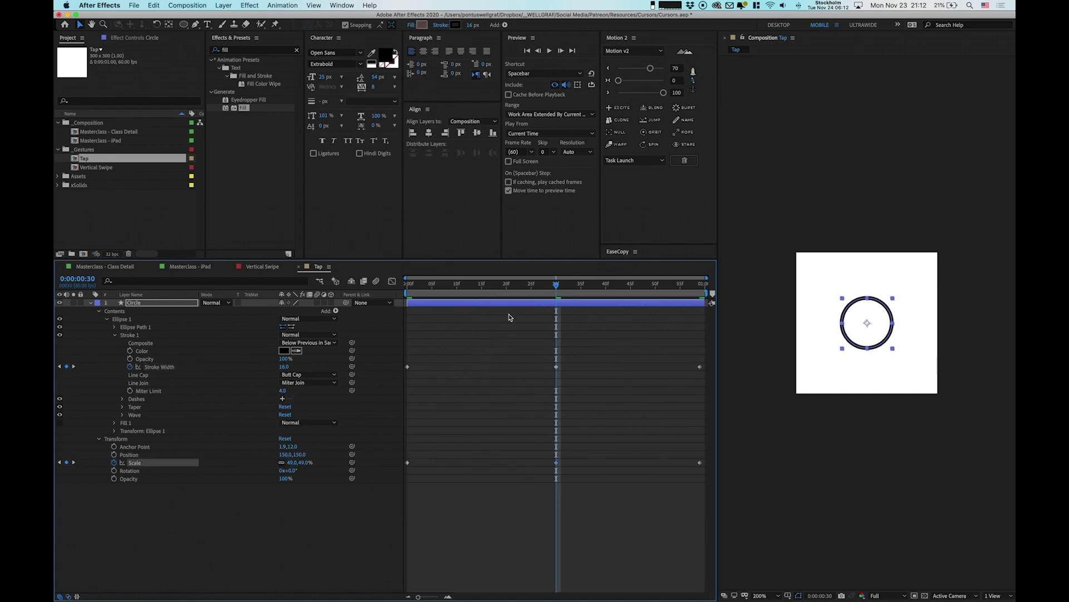
{"action": "key", "text": "space"}
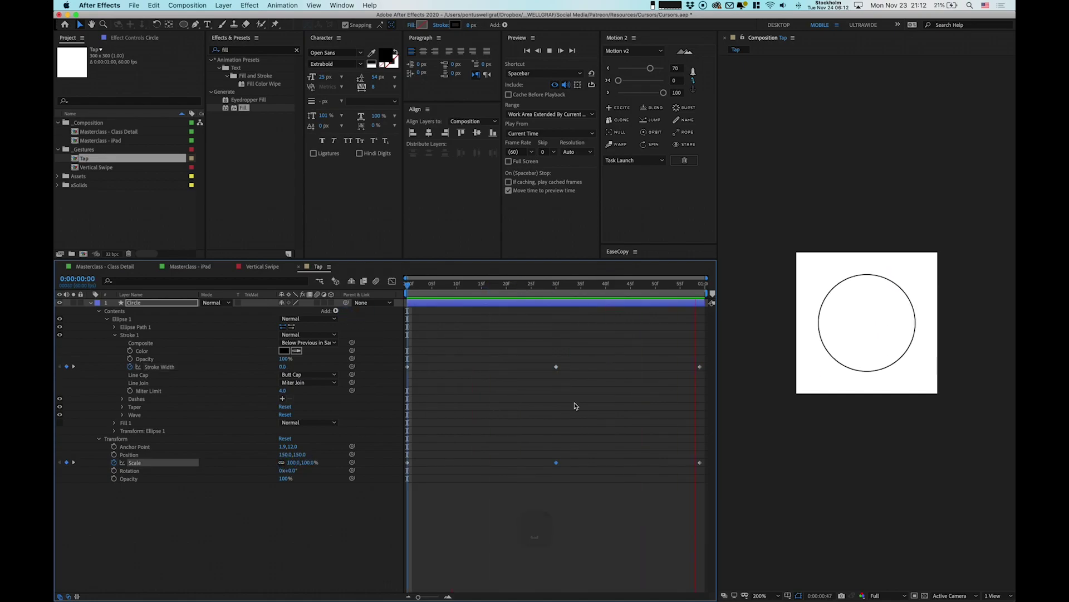
{"action": "key", "text": "space"}
- Copy the frame-30 Scale and Stroke Width keyframes to frame 20 and shift the originals to frame 40
{"action": "left_click_drag", "start_coordinate": [568, 357], "coordinate": [529, 478]}
{"action": "key", "text": "cmd+c"}
{"action": "left_click", "coordinate": [549, 285]}
{"action": "key", "text": "super+shift+Left"}
{"action": "key", "text": "super+v"}
{"action": "key", "text": "super+shift+Right"}
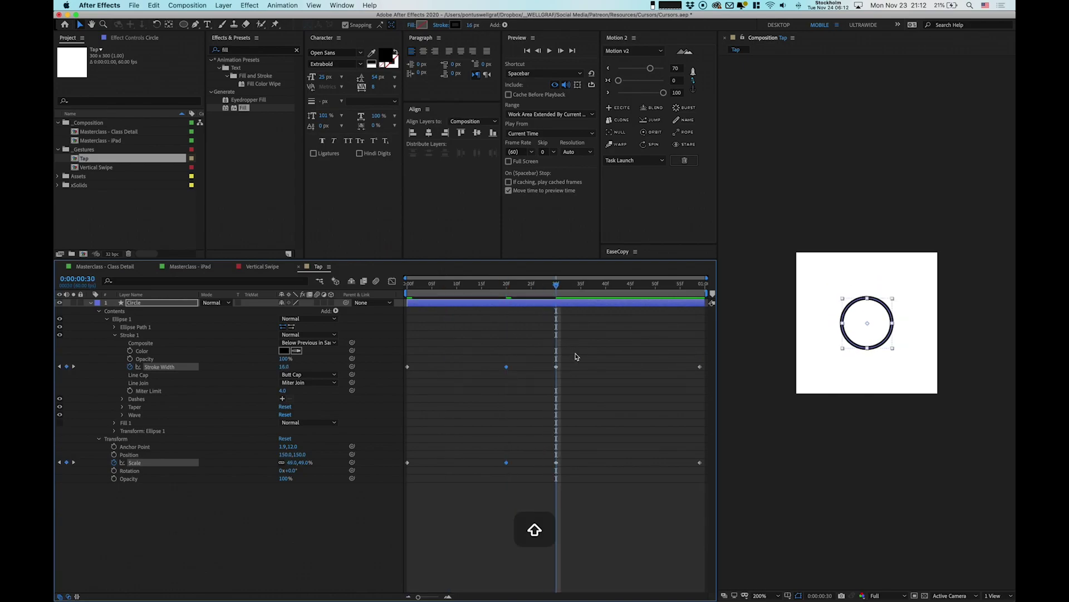
{"action": "left_click_drag", "start_coordinate": [575, 357], "coordinate": [536, 480]}
{"action": "key", "text": "alt+shift+Right"}
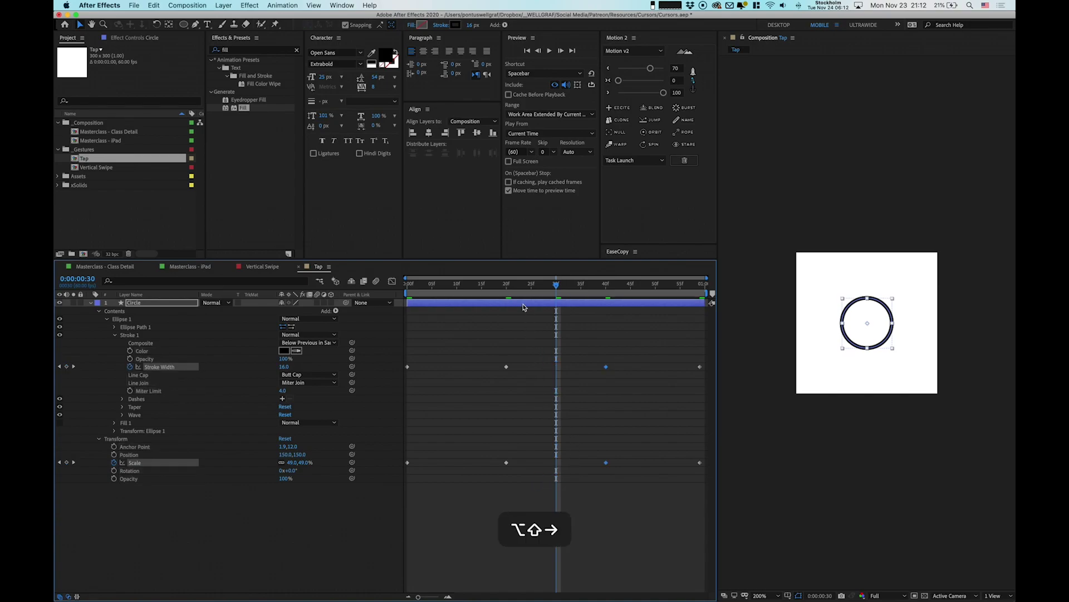
{"action": "key", "text": "space"}
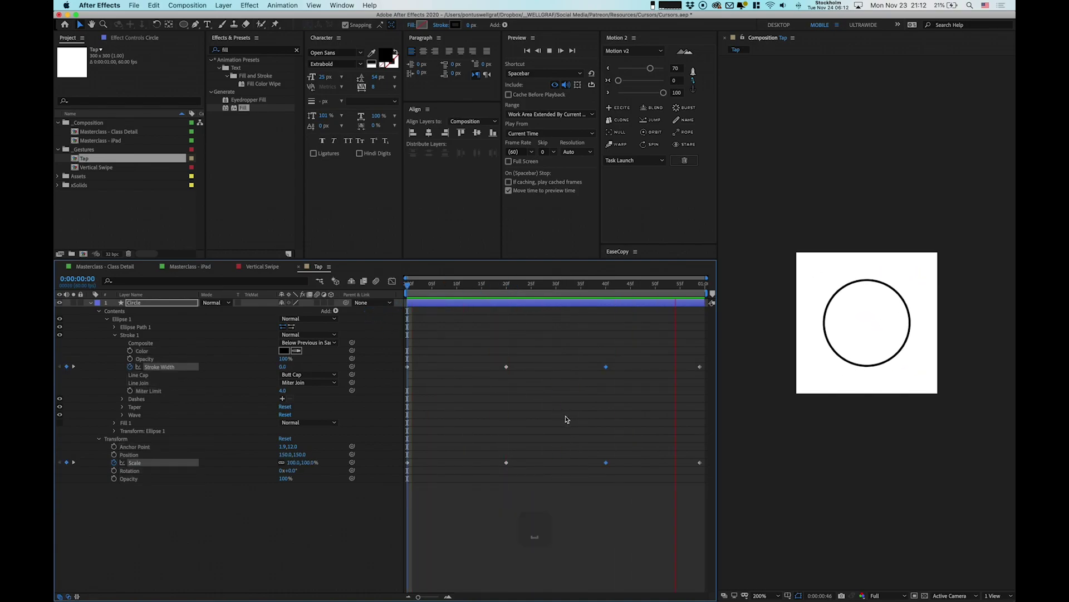
{"action": "key", "text": "space"}
{"action": "left_click_drag", "start_coordinate": [553, 334], "coordinate": [353, 499]}
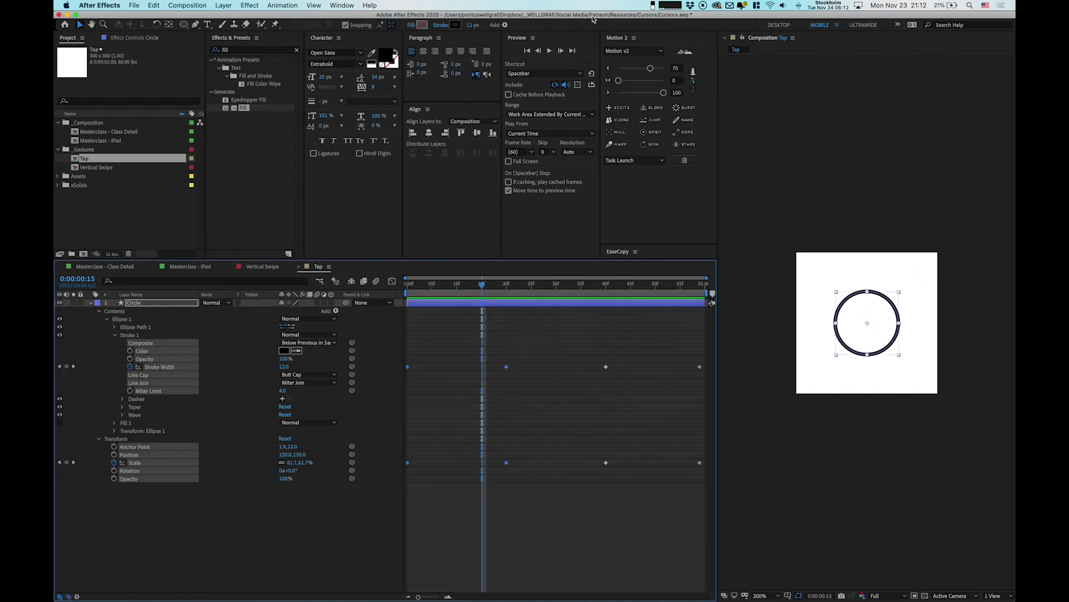
- Apply an ease to the selected middle keyframes in the Motion 2 panel
{"action": "left_click", "coordinate": [608, 68]}
{"action": "left_click_drag", "start_coordinate": [663, 93], "coordinate": [651, 104]}
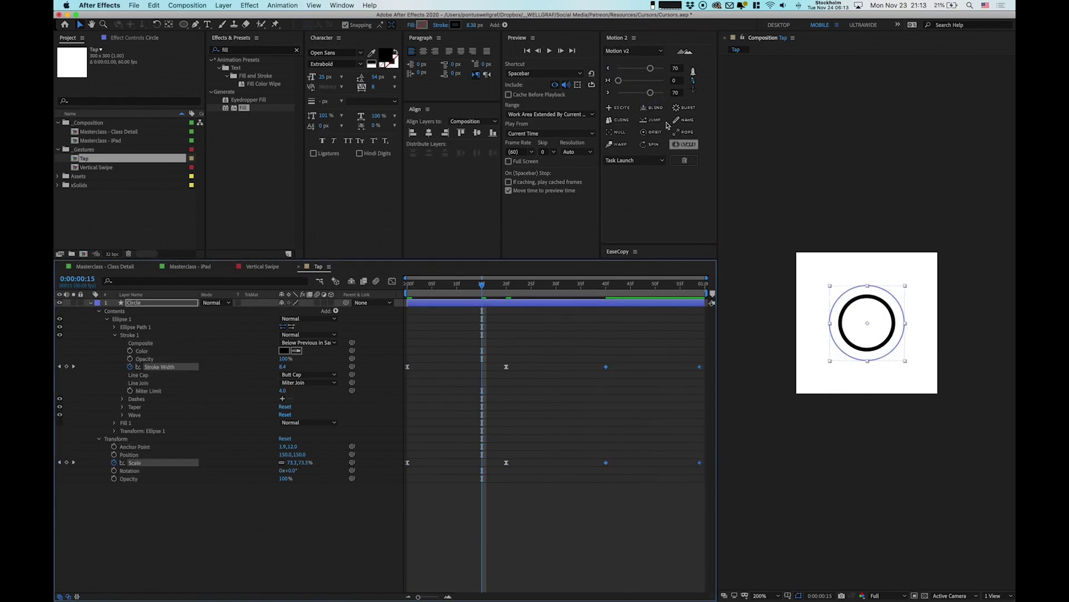
{"action": "left_click", "coordinate": [609, 93]}
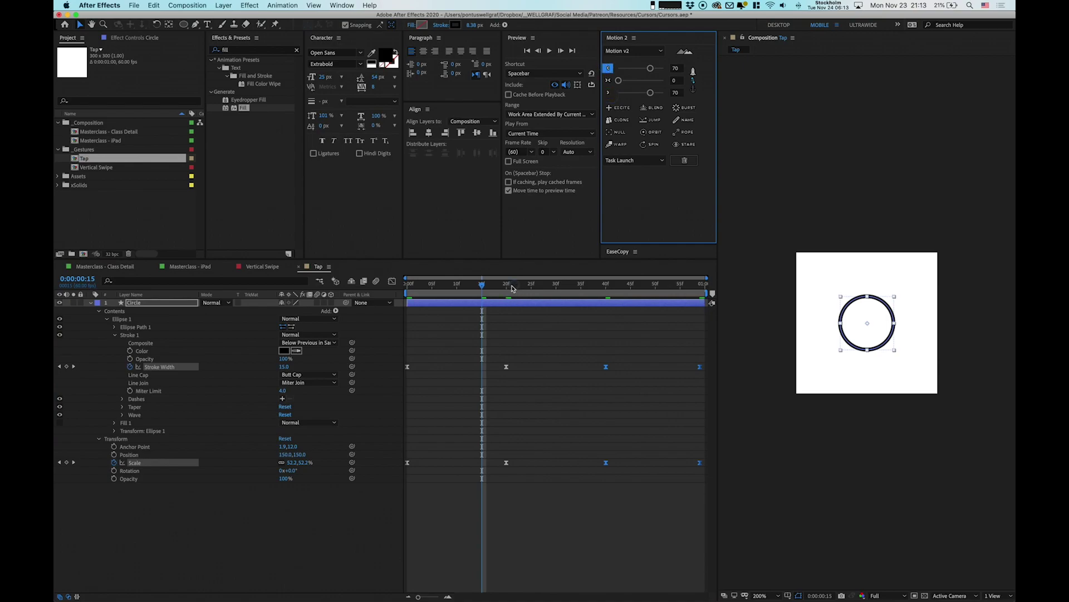
{"action": "key", "text": "space"}
{"action": "key", "text": "space"}
- Tighten the pressed keyframes to roughly frames 29 and 34, preview, and save the project
{"action": "left_click_drag", "start_coordinate": [516, 350], "coordinate": [493, 468]}
{"action": "key", "text": "alt+shift+Right"}
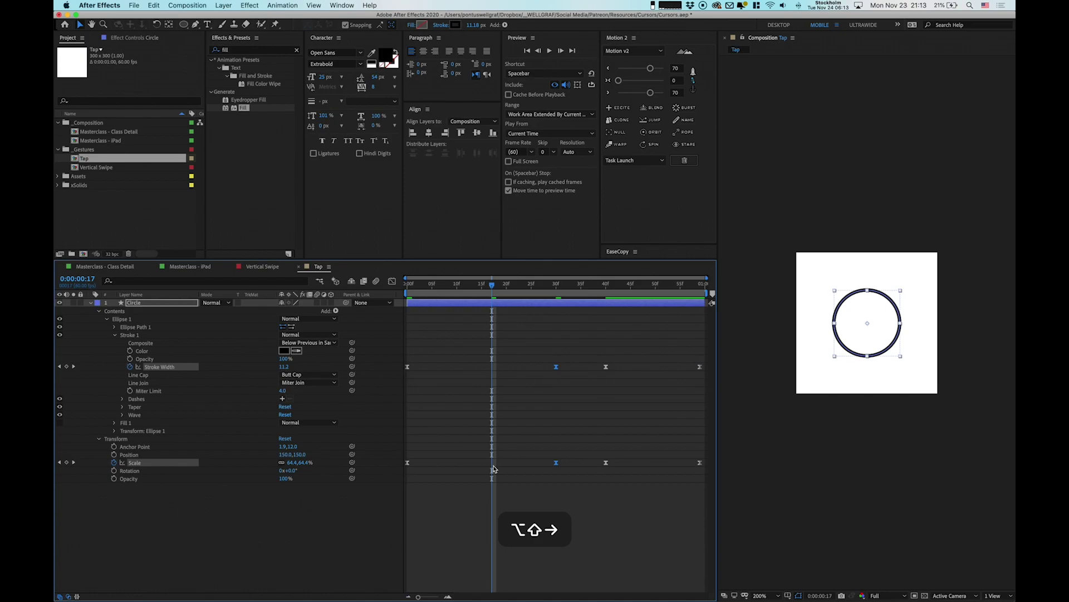
{"action": "left_click_drag", "start_coordinate": [635, 366], "coordinate": [592, 490]}
{"action": "key", "text": "alt+Left"}
{"action": "key", "text": "alt+Left"}
{"action": "left_click_drag", "start_coordinate": [573, 346], "coordinate": [524, 490]}
{"action": "key", "text": "alt+Left"}
{"action": "key", "text": "alt+Left"}
{"action": "key", "text": "space"}
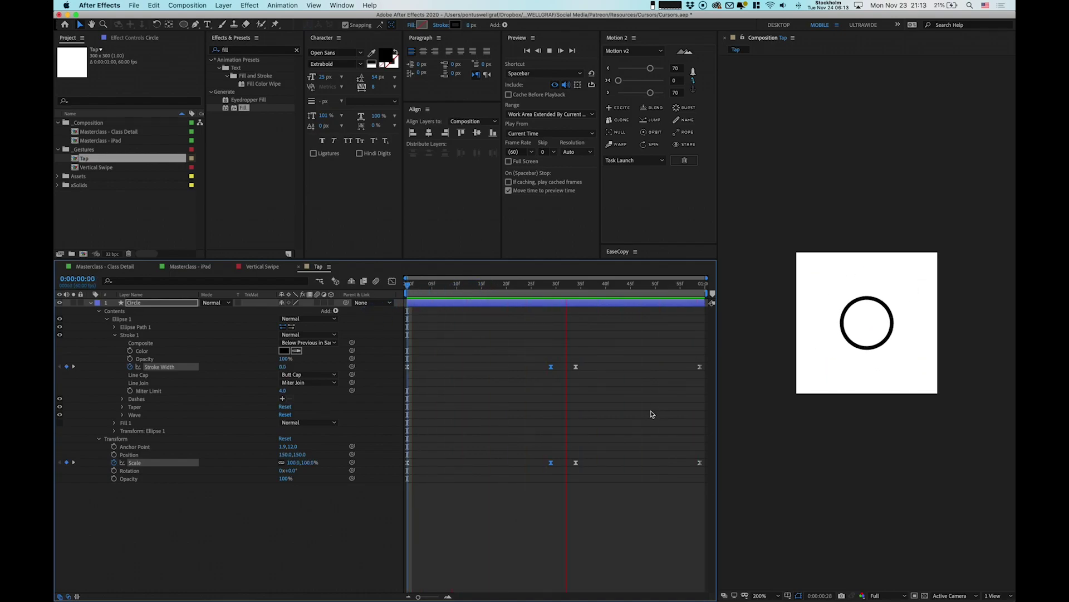
{"action": "key", "text": "space"}
{"action": "key", "text": "super+s"}
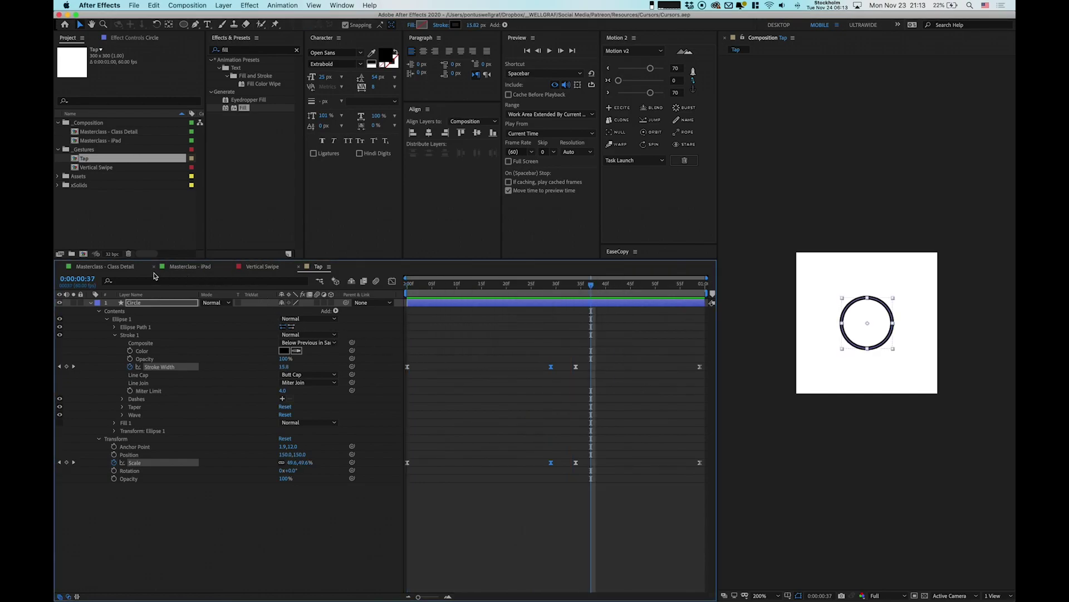
- Add the Tap comp to the Masterclass - iPad composition with a white Fill effect
{"action": "left_click", "coordinate": [189, 267]}
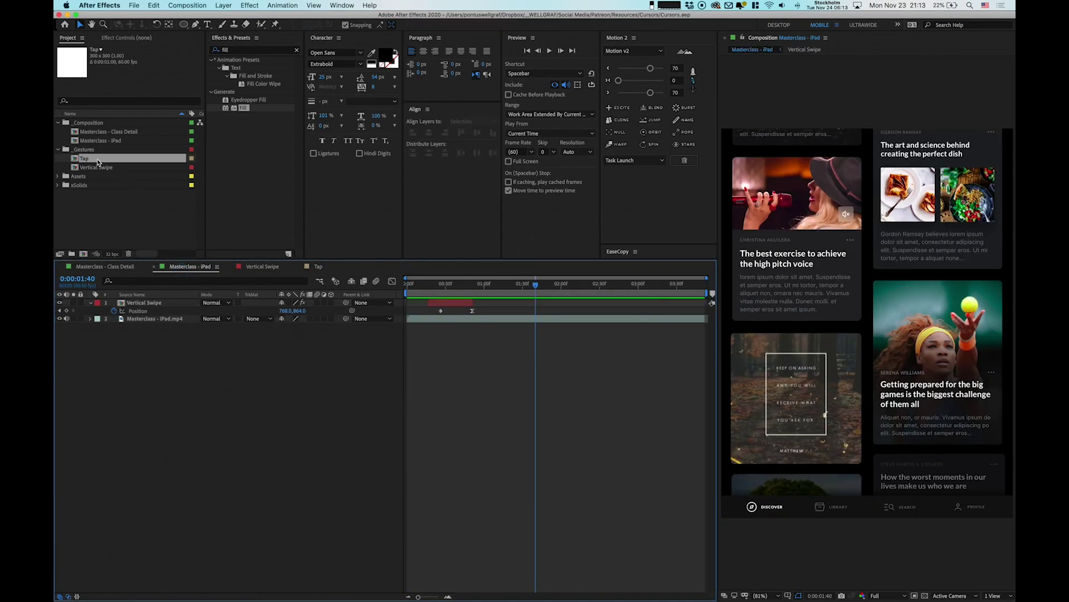
{"action": "left_click_drag", "start_coordinate": [98, 163], "coordinate": [878, 341]}
{"action": "key", "text": "super+z"}
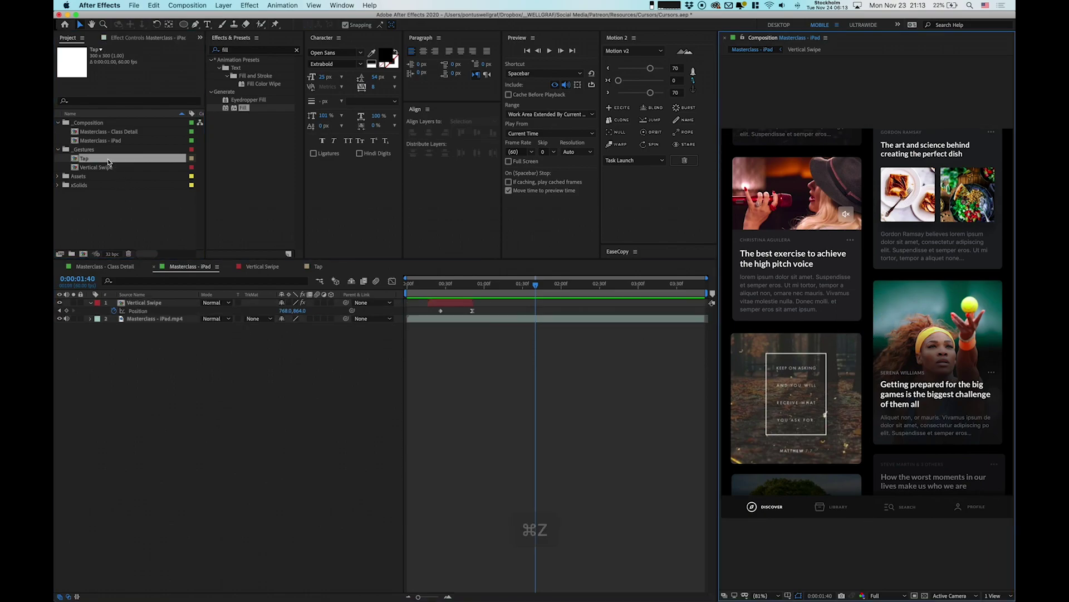
{"action": "left_click_drag", "start_coordinate": [112, 159], "coordinate": [869, 310]}
{"action": "double_click", "coordinate": [245, 111]}
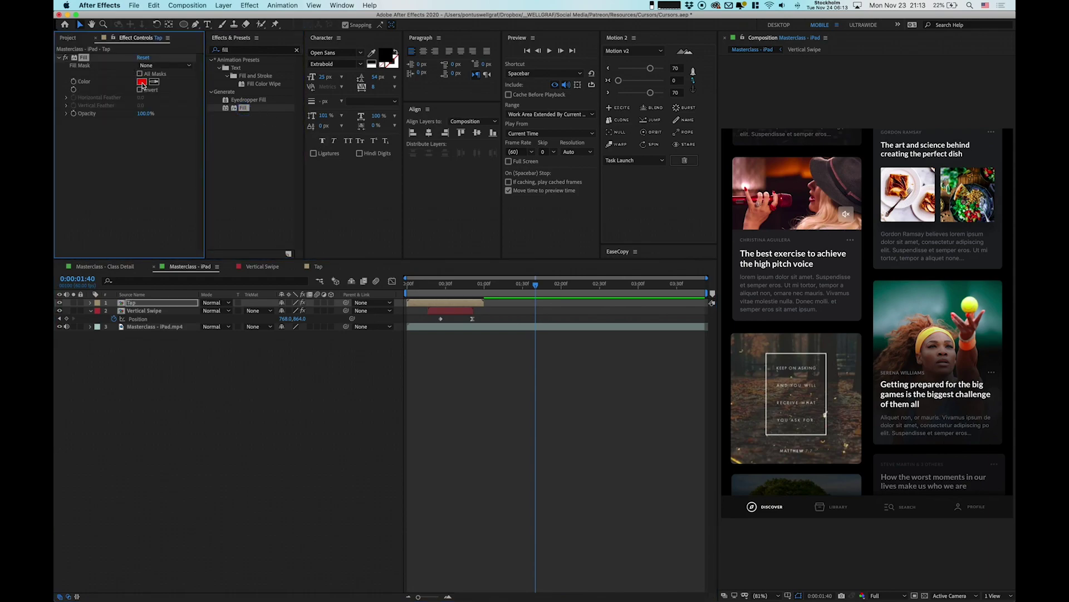
{"action": "left_click", "coordinate": [142, 83]}
{"action": "left_click", "coordinate": [268, 74]}
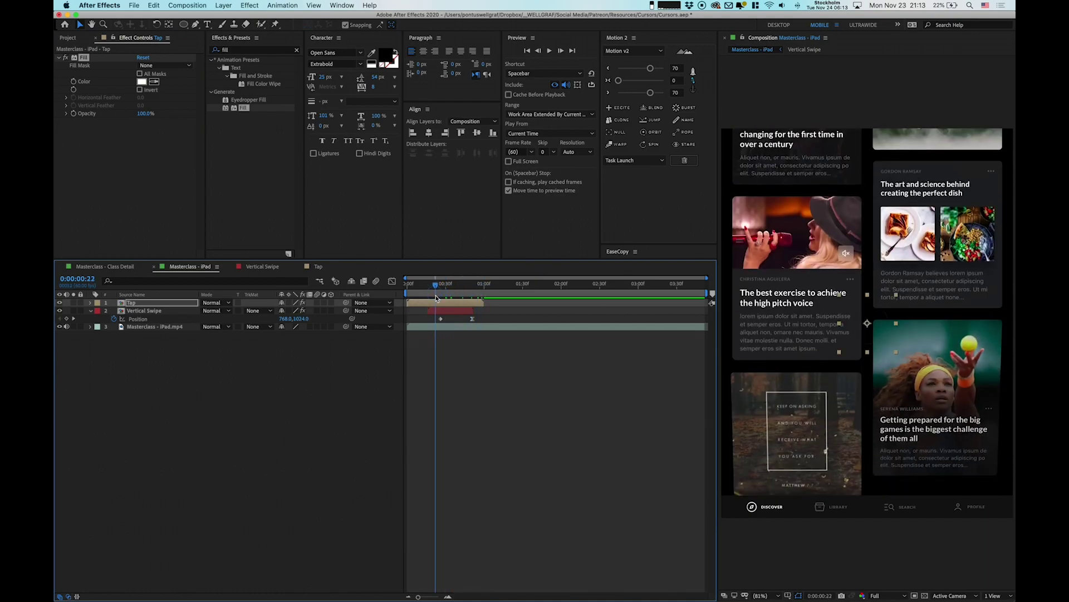
- Move the Tap layer later in time and set its scale to 80%
{"action": "left_click_drag", "start_coordinate": [419, 303], "coordinate": [585, 303]}
{"action": "key", "text": "s"}
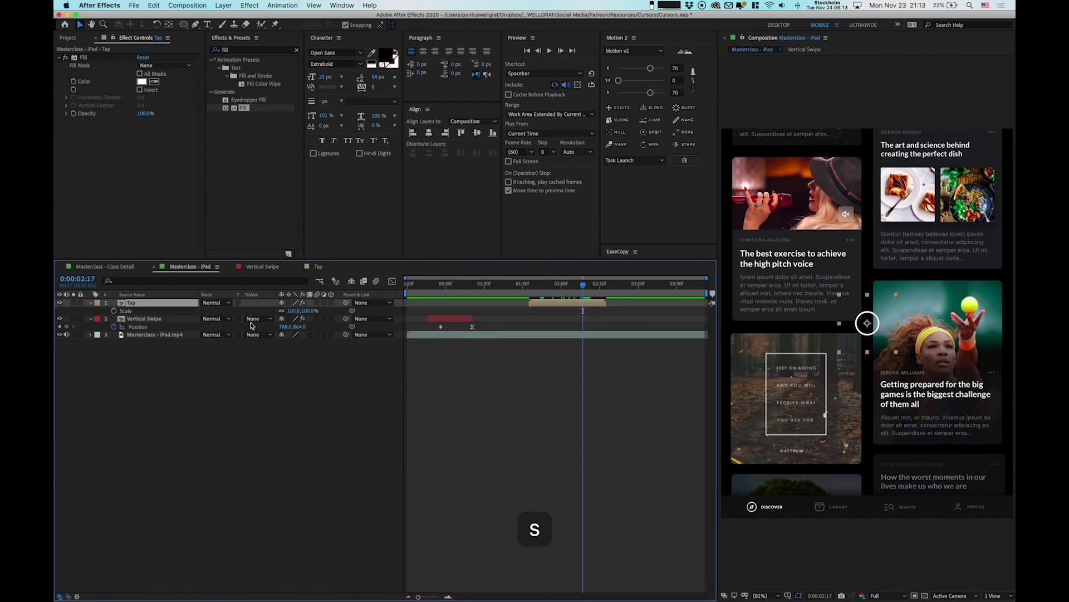
{"action": "left_click", "coordinate": [293, 310]}
{"action": "key", "text": "shift+Down"}
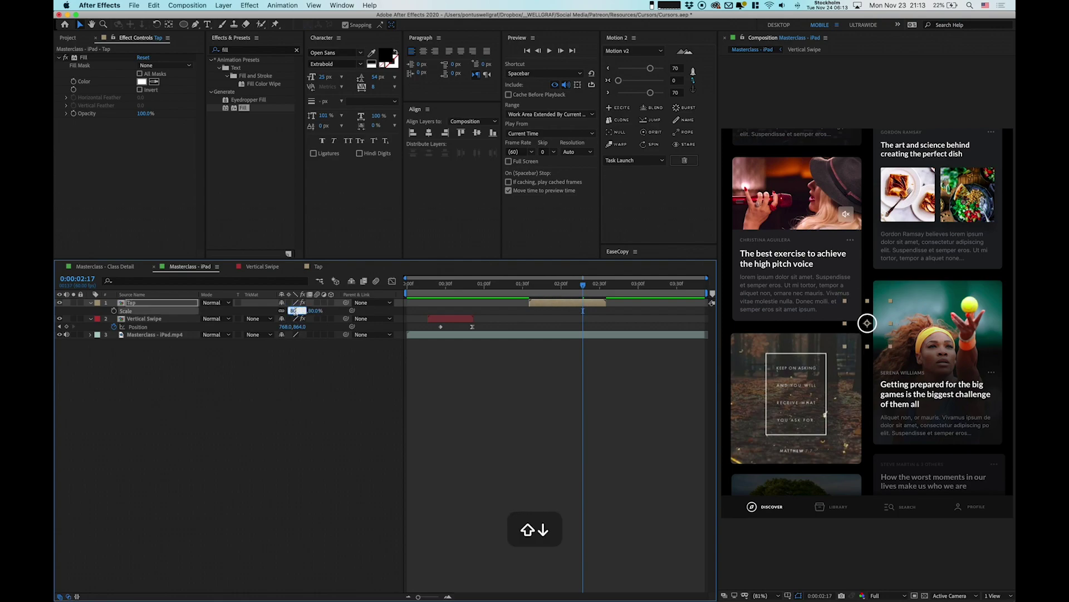
{"action": "key", "text": "Return"}
- Position the tap circle over the Library tab and preview from about 1:40
{"action": "left_click_drag", "start_coordinate": [875, 330], "coordinate": [841, 512]}
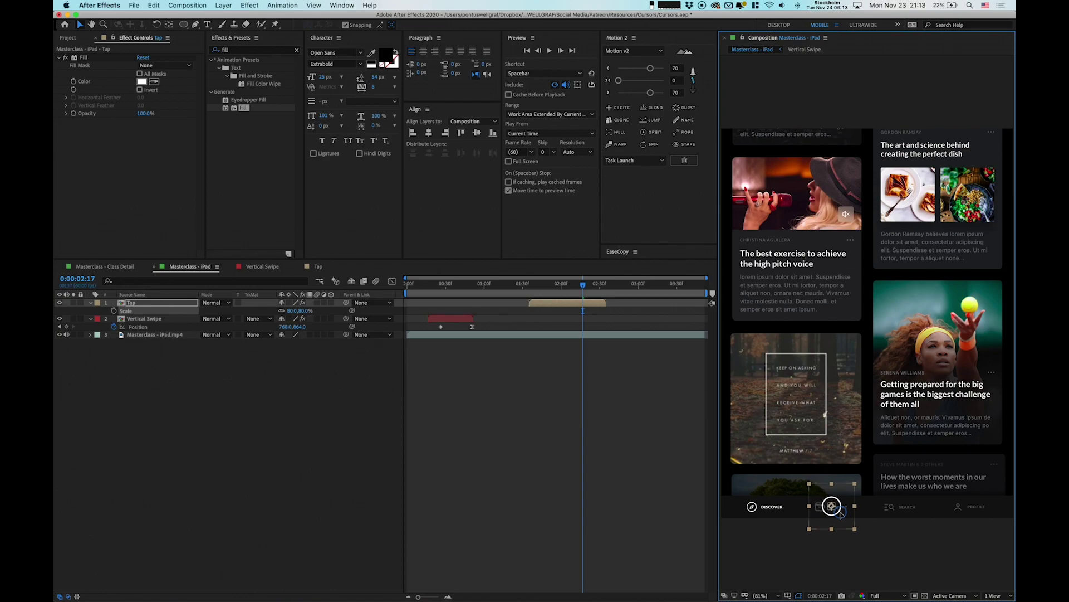
{"action": "left_click_drag", "start_coordinate": [547, 284], "coordinate": [534, 301]}
{"action": "key", "text": "space"}
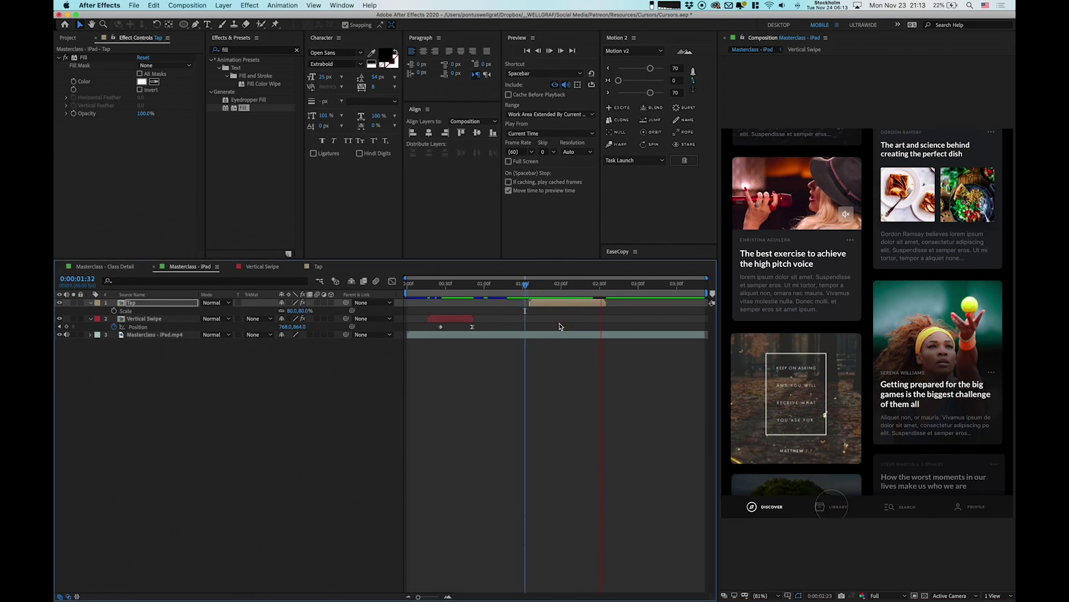
{"action": "key", "text": "space"}
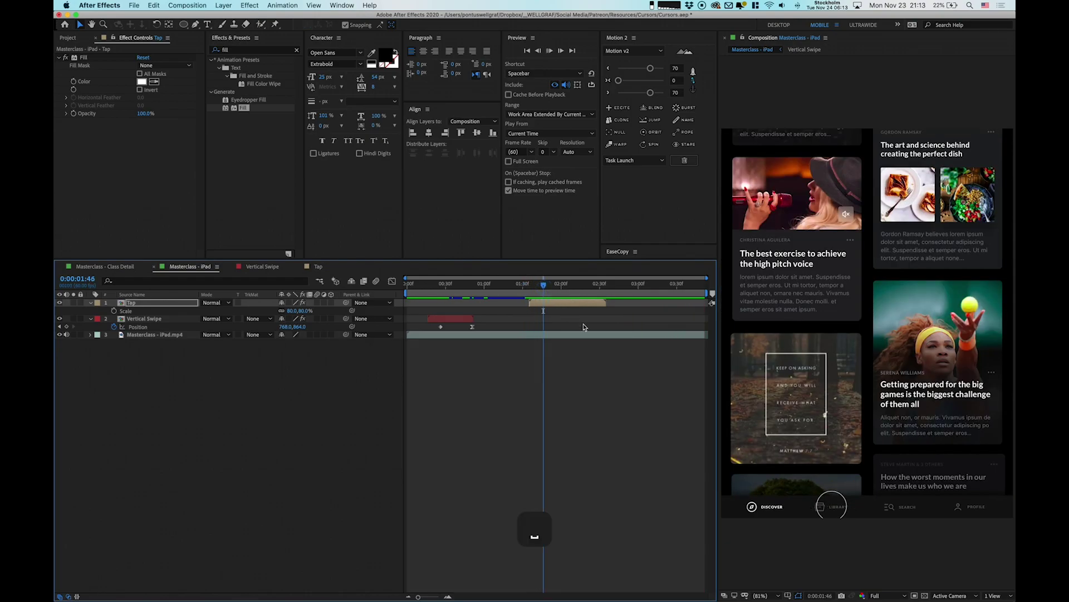